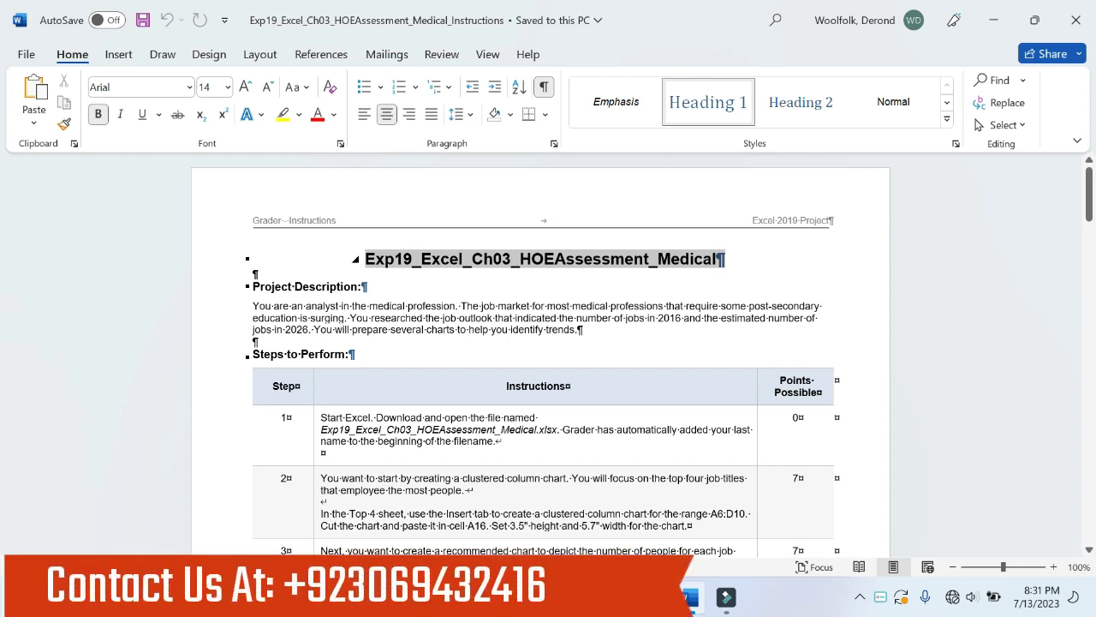
Step: Hide the formatting marks, undo the title's yellow highlight, and save the document
{"action": "left_click", "coordinate": [439, 233]}
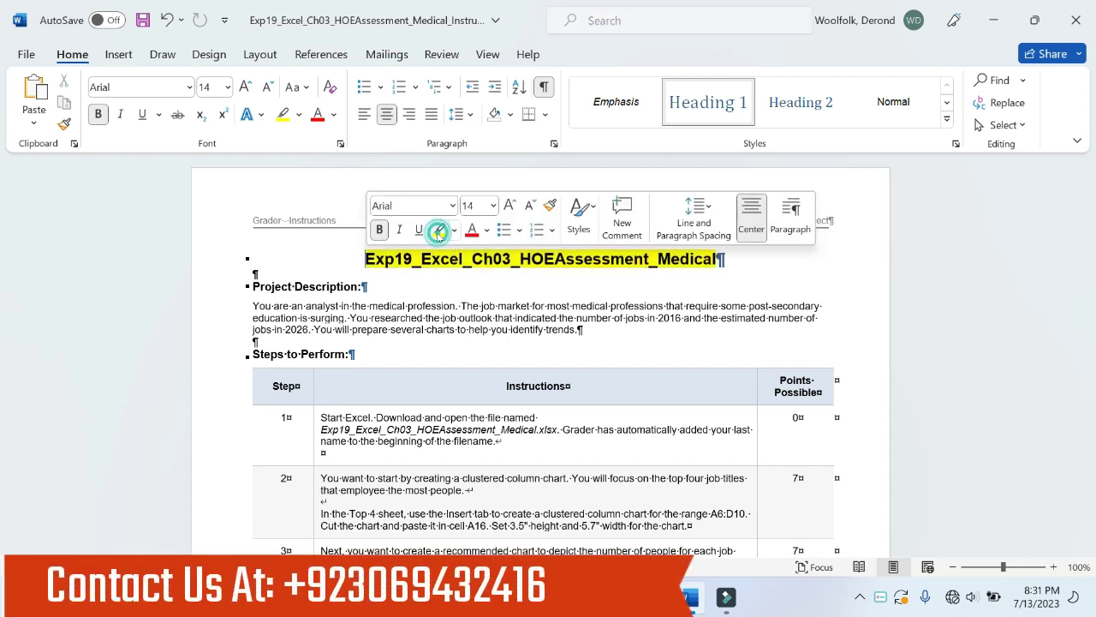
{"action": "left_click", "coordinate": [543, 86]}
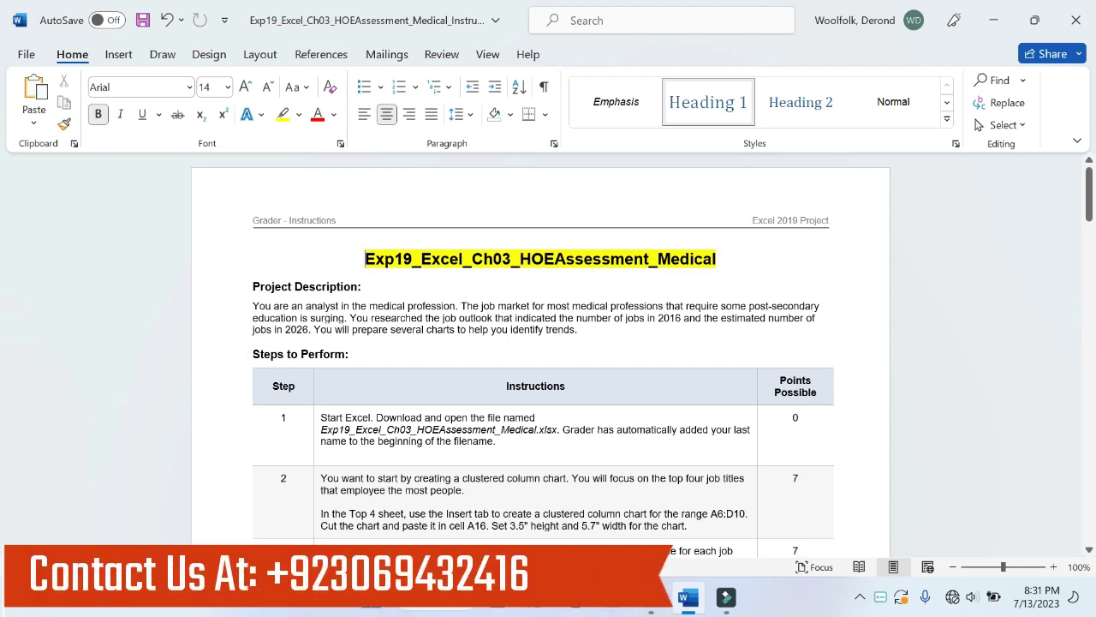
{"action": "mouse_move", "coordinate": [539, 259]}
{"action": "key", "text": "ctrl+z"}
{"action": "key", "text": "ctrl+s"}
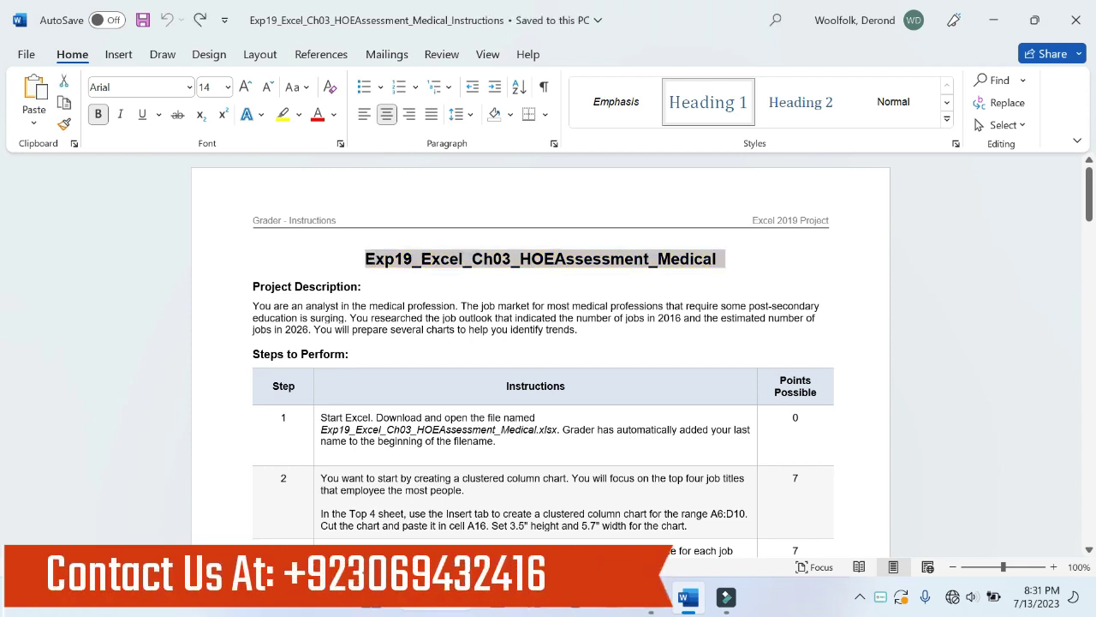
Step: Highlight the Project Description paragraph in yellow, then remove that highlight again
{"action": "left_click_drag", "start_coordinate": [252, 305], "coordinate": [578, 331]}
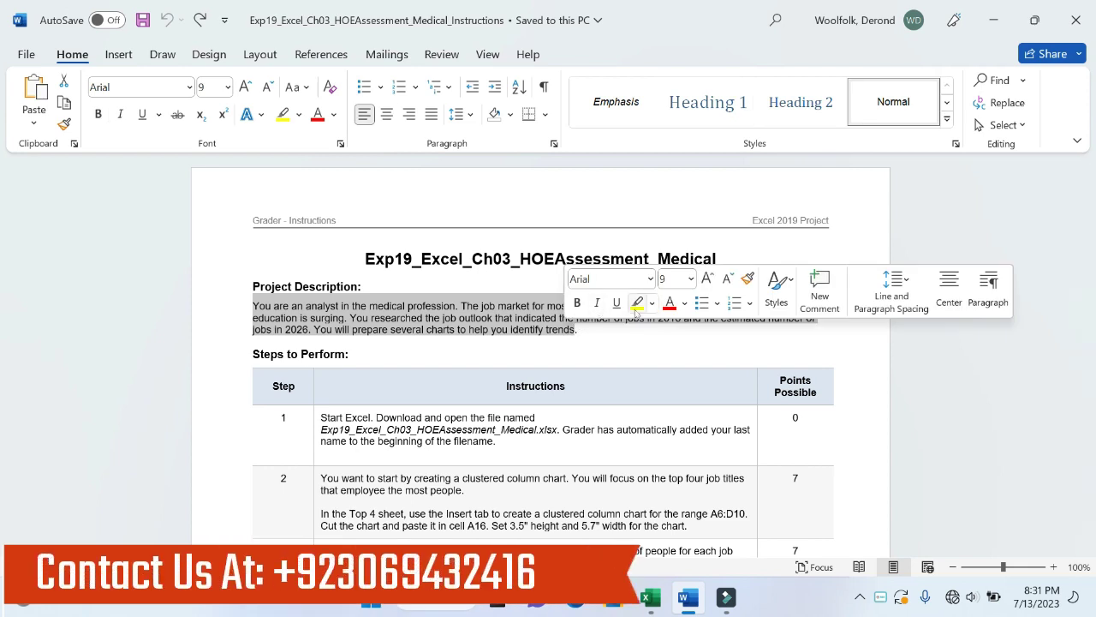
{"action": "left_click", "coordinate": [638, 305]}
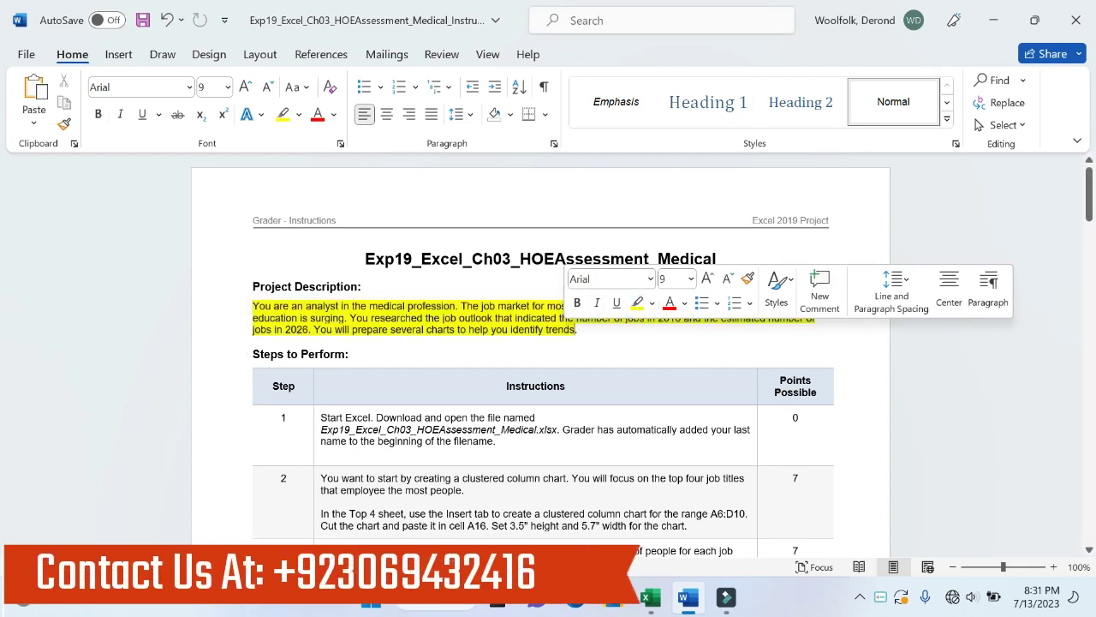
{"action": "left_click", "coordinate": [896, 408]}
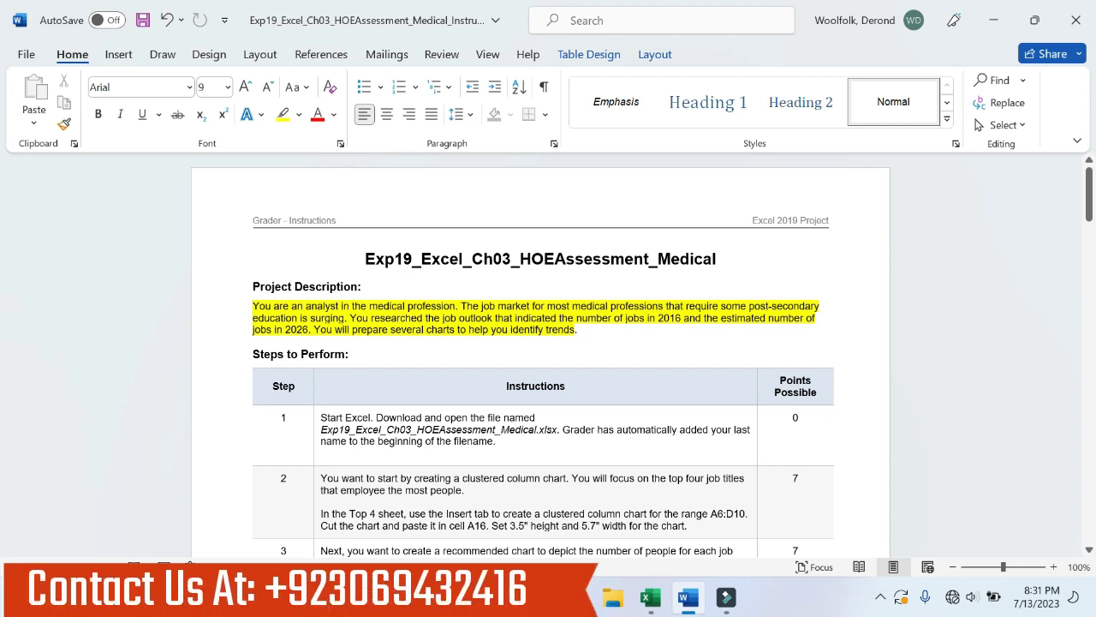
{"action": "left_click_drag", "start_coordinate": [252, 306], "coordinate": [576, 331]}
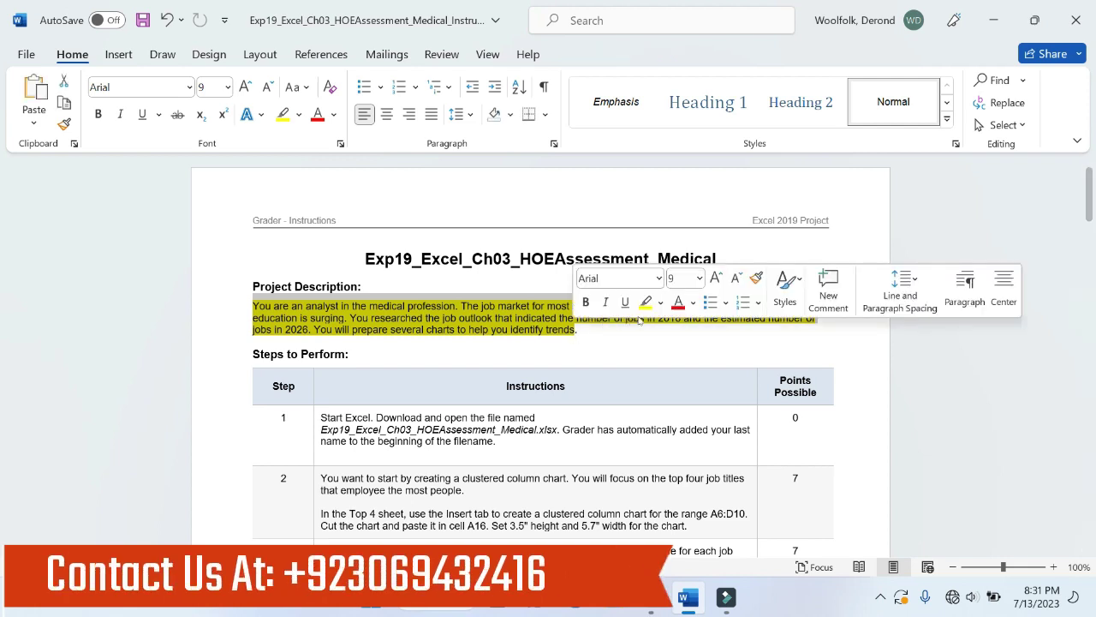
{"action": "left_click", "coordinate": [647, 311]}
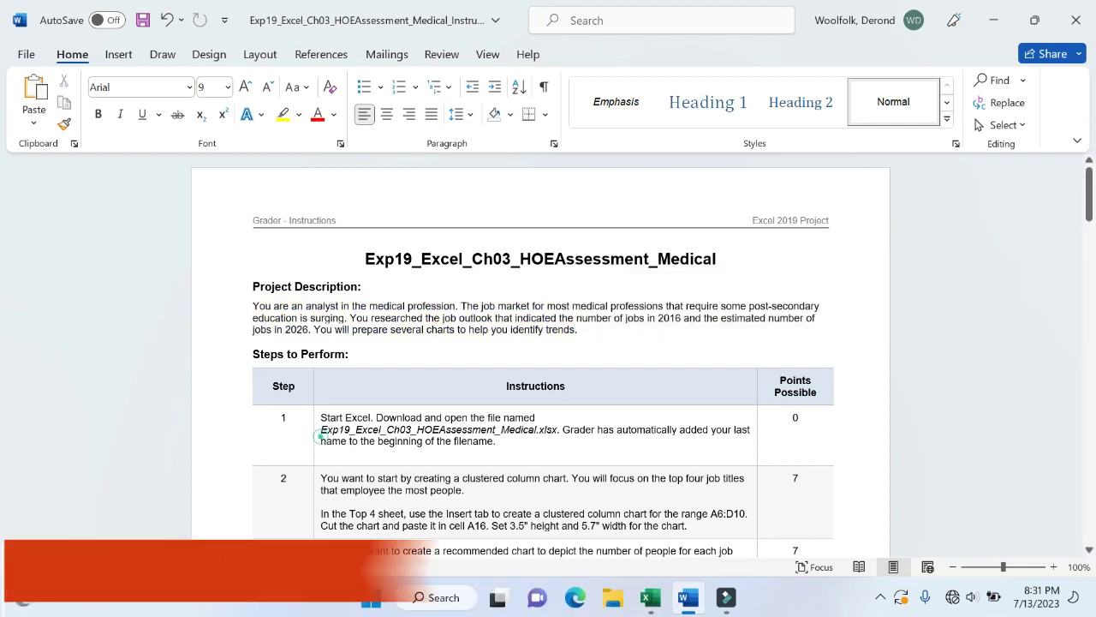
Step: Highlight step 1's instructions in yellow and glance at the Excel workbook
{"action": "triple_click", "coordinate": [319, 437]}
{"action": "left_click", "coordinate": [391, 408]}
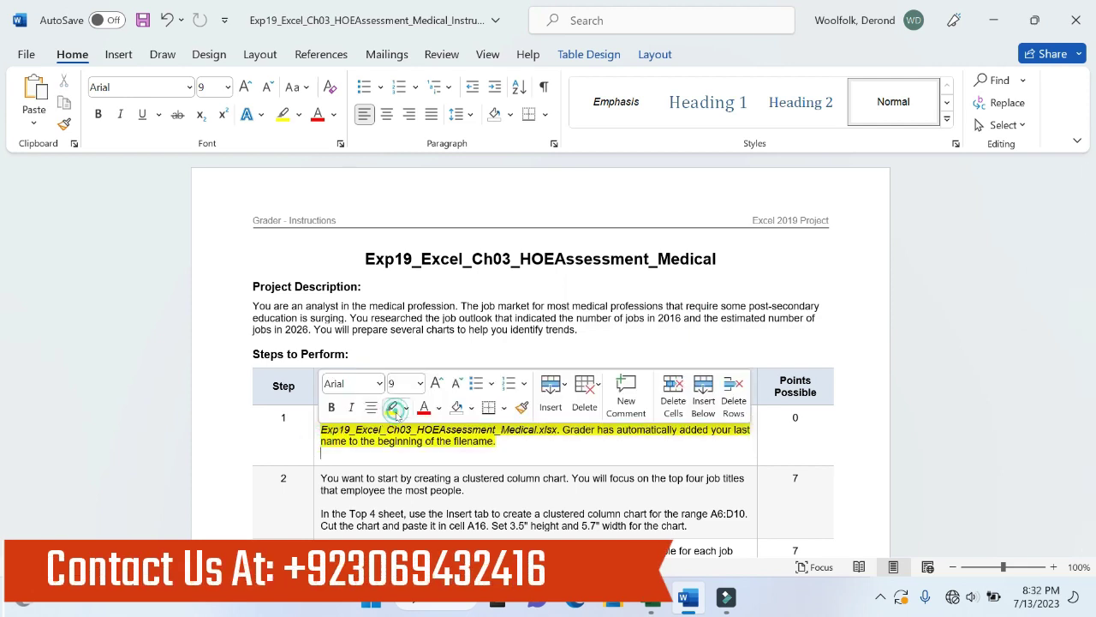
{"action": "left_click", "coordinate": [552, 429]}
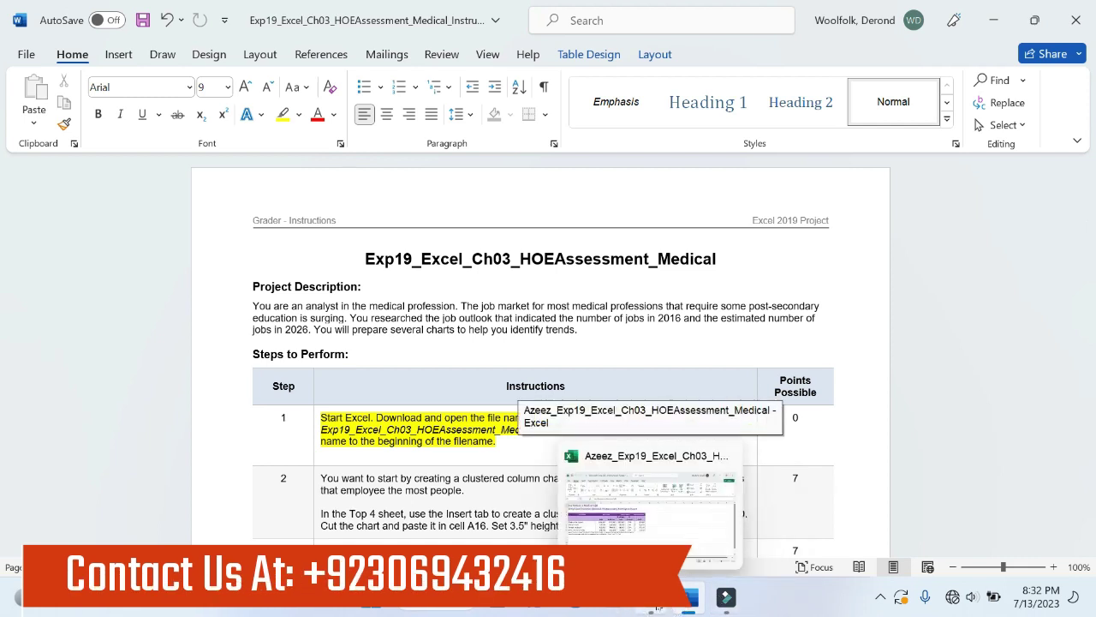
{"action": "left_click", "coordinate": [653, 599]}
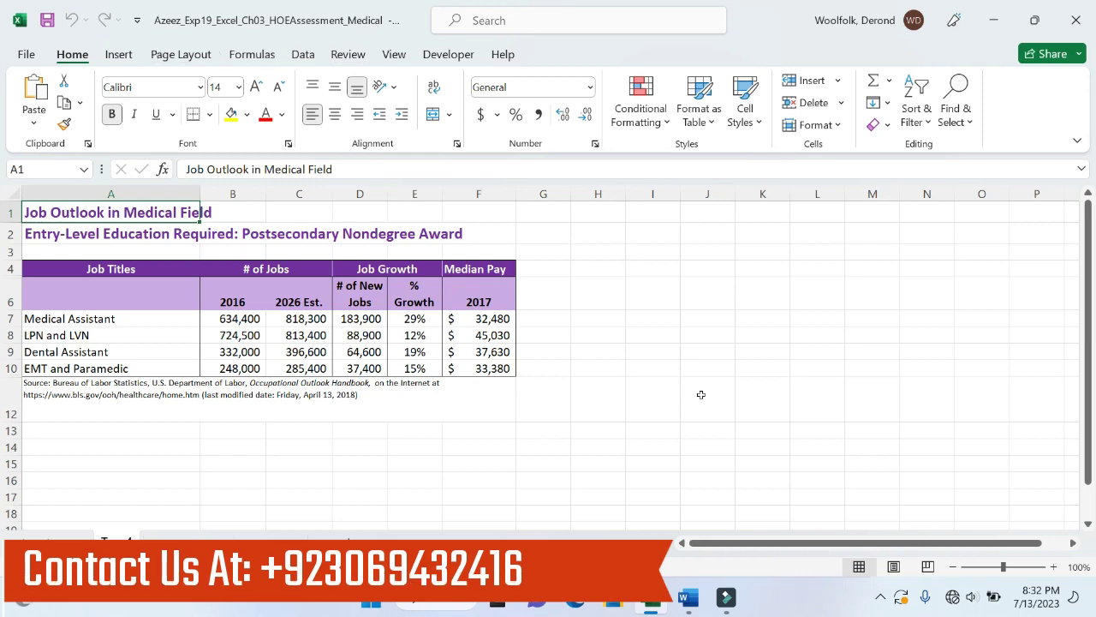
{"action": "left_click", "coordinate": [686, 597]}
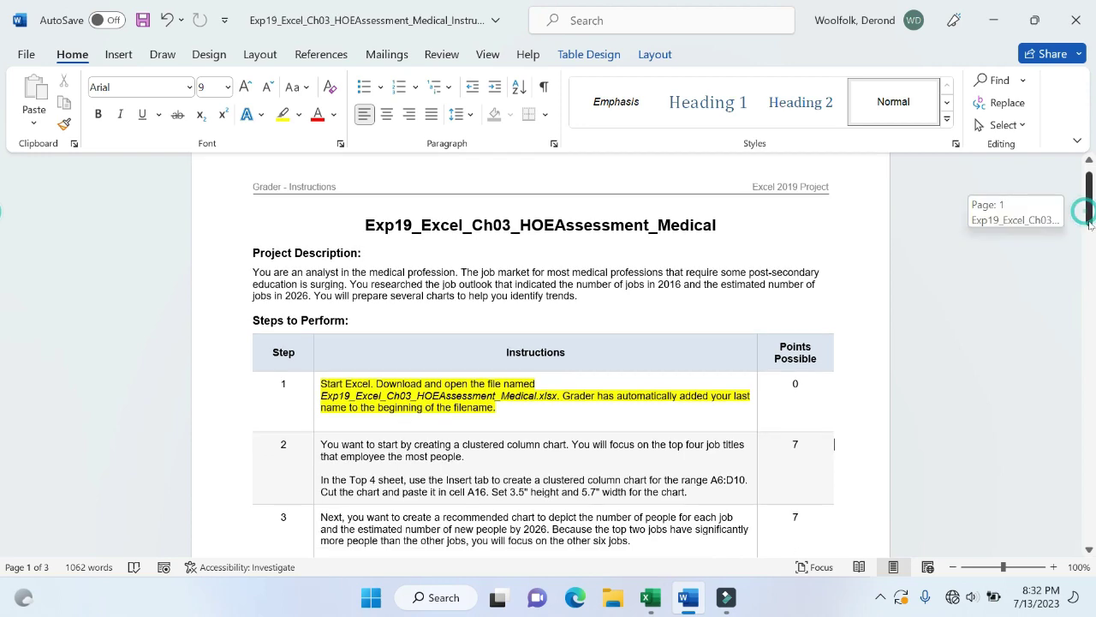
Step: Move the yellow highlight from step 1 to step 2 and select its A6:D10 reference
{"action": "left_click_drag", "start_coordinate": [1088, 214], "coordinate": [1092, 243]}
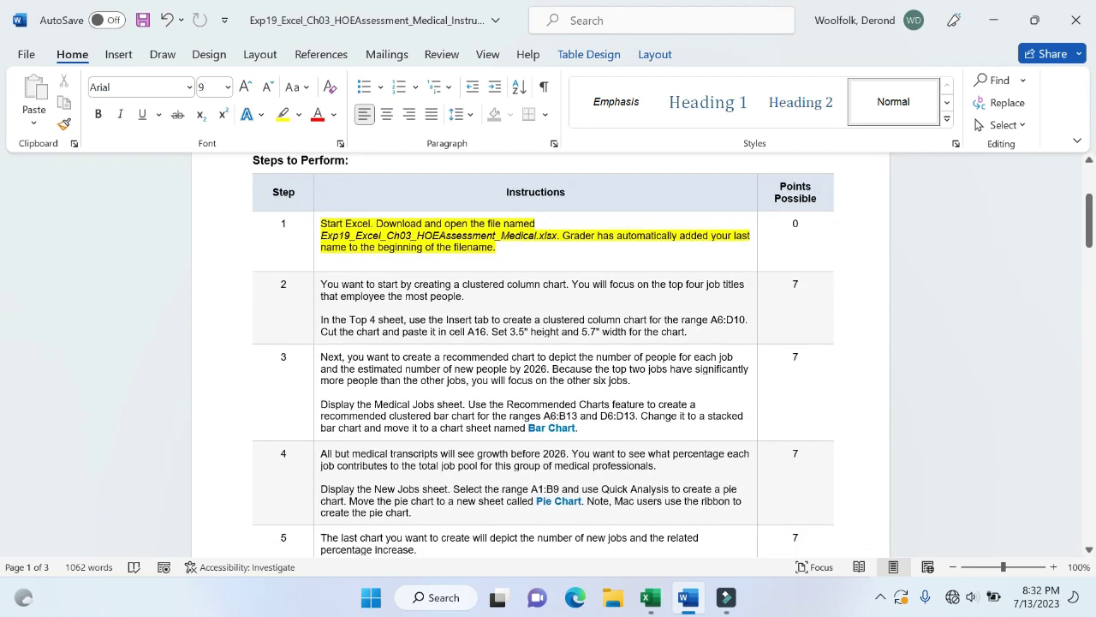
{"action": "left_click", "coordinate": [309, 267]}
{"action": "left_click", "coordinate": [387, 243]}
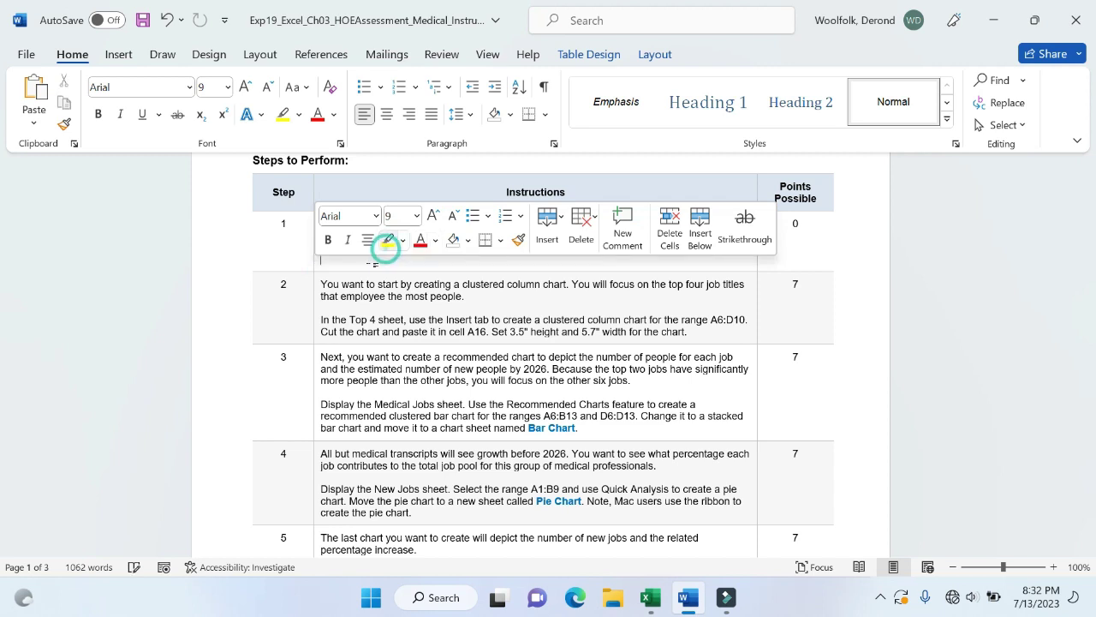
{"action": "left_click", "coordinate": [308, 302]}
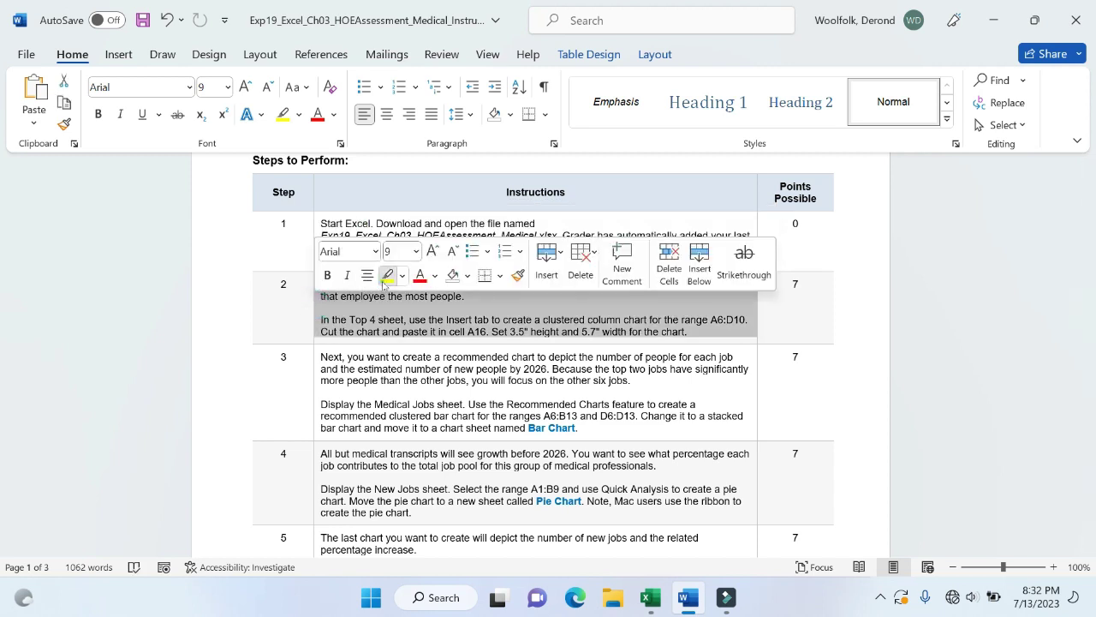
{"action": "left_click", "coordinate": [387, 275]}
{"action": "left_click", "coordinate": [917, 322]}
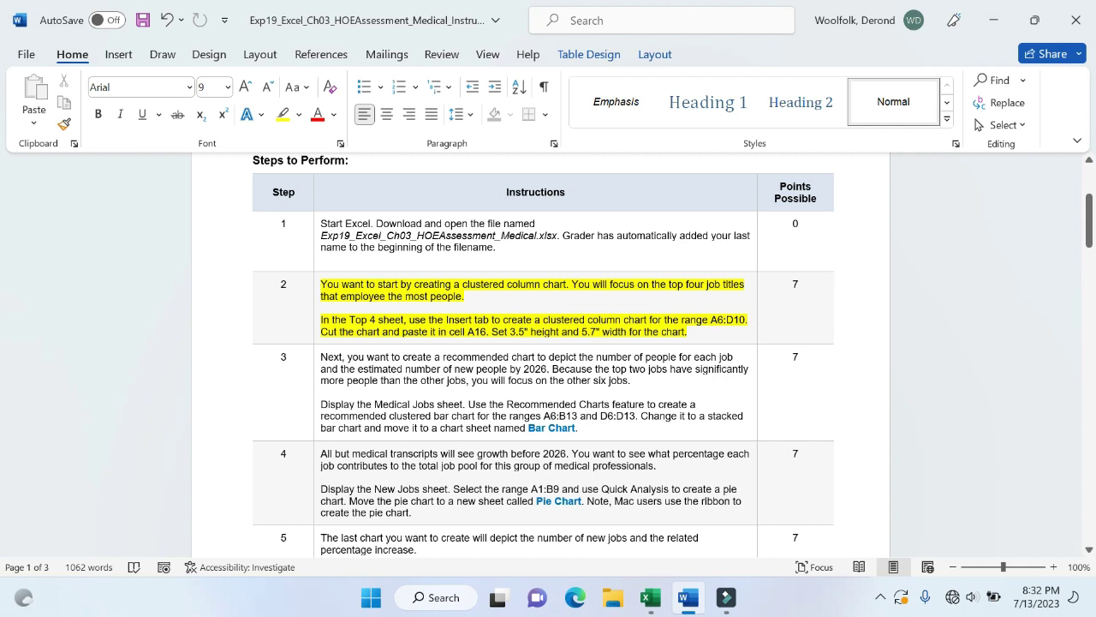
{"action": "left_click_drag", "start_coordinate": [746, 319], "coordinate": [710, 320]}
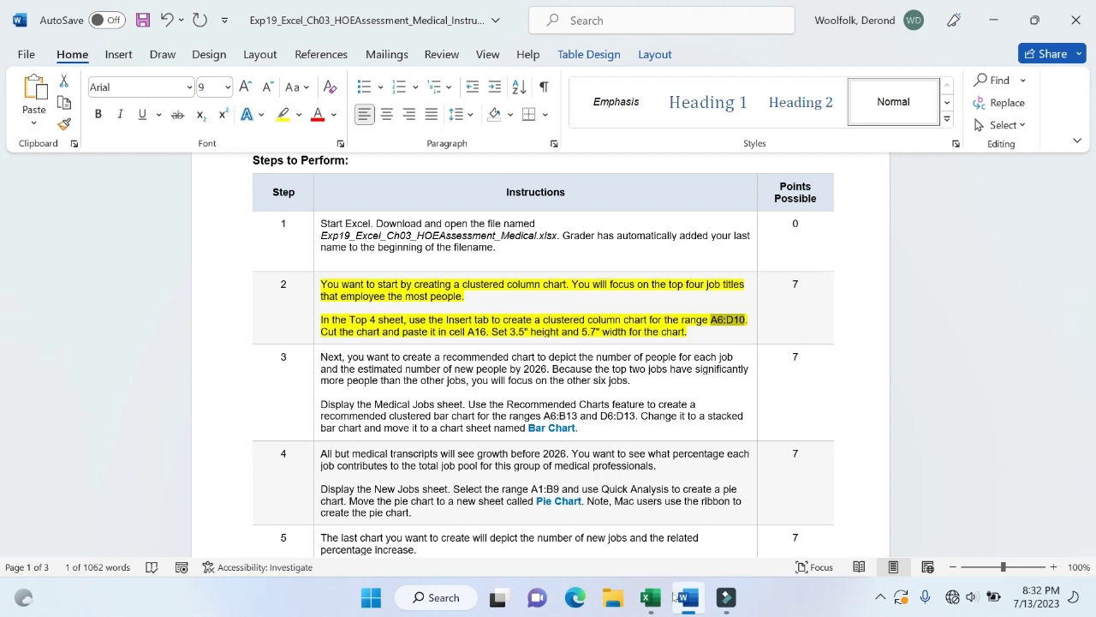
{"action": "left_click", "coordinate": [651, 597]}
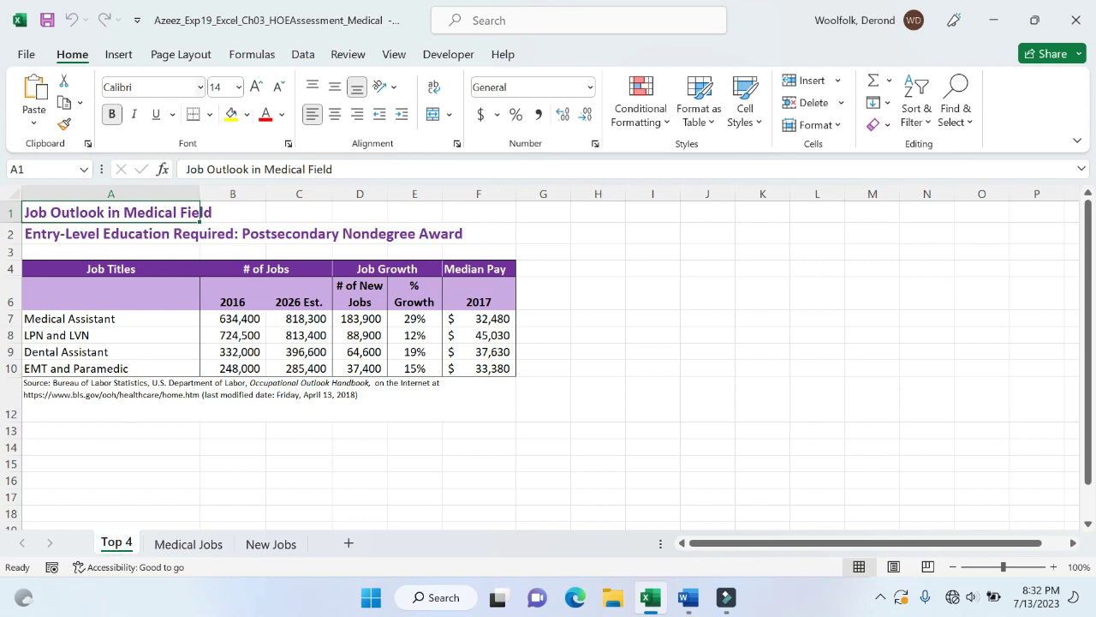
{"action": "left_click", "coordinate": [119, 60]}
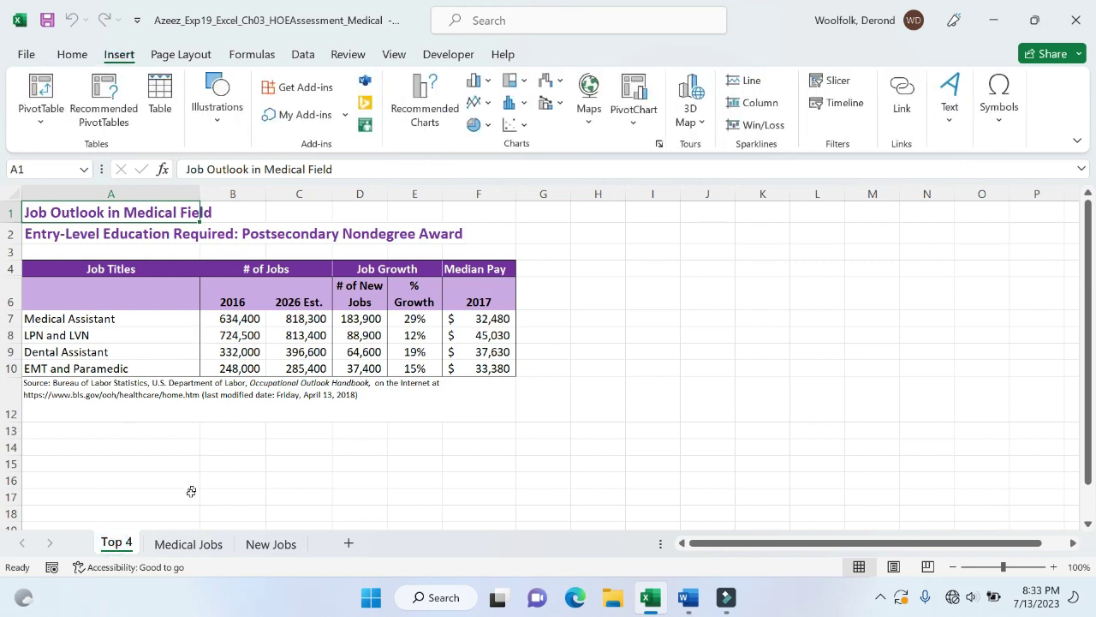
{"action": "left_click", "coordinate": [190, 541]}
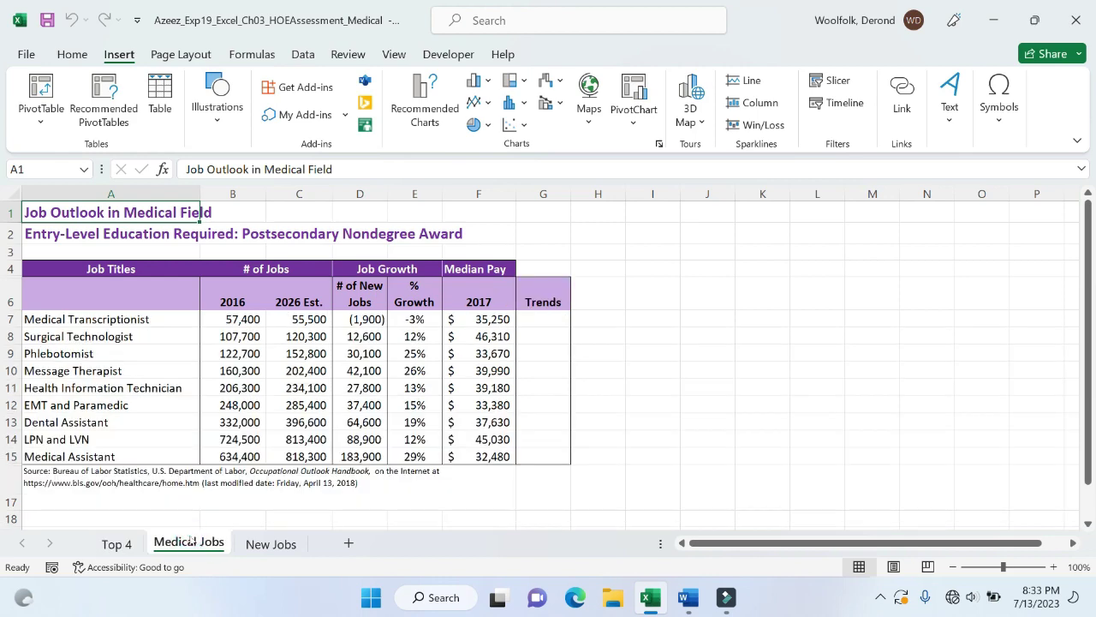
{"action": "left_click", "coordinate": [257, 548]}
{"action": "left_click", "coordinate": [117, 543]}
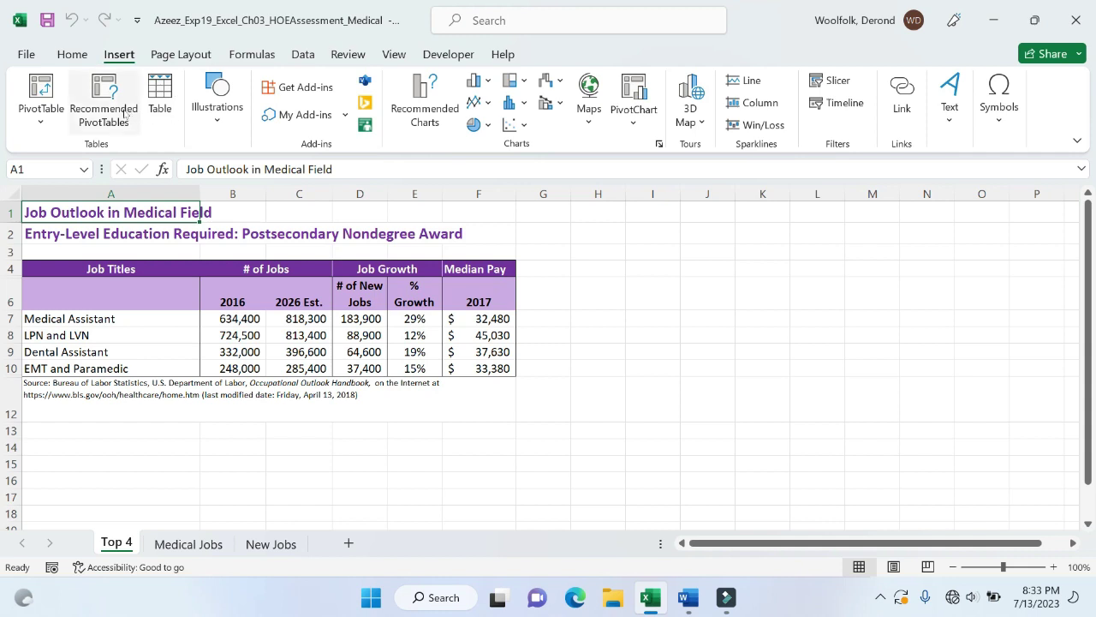
{"action": "left_click", "coordinate": [105, 84]}
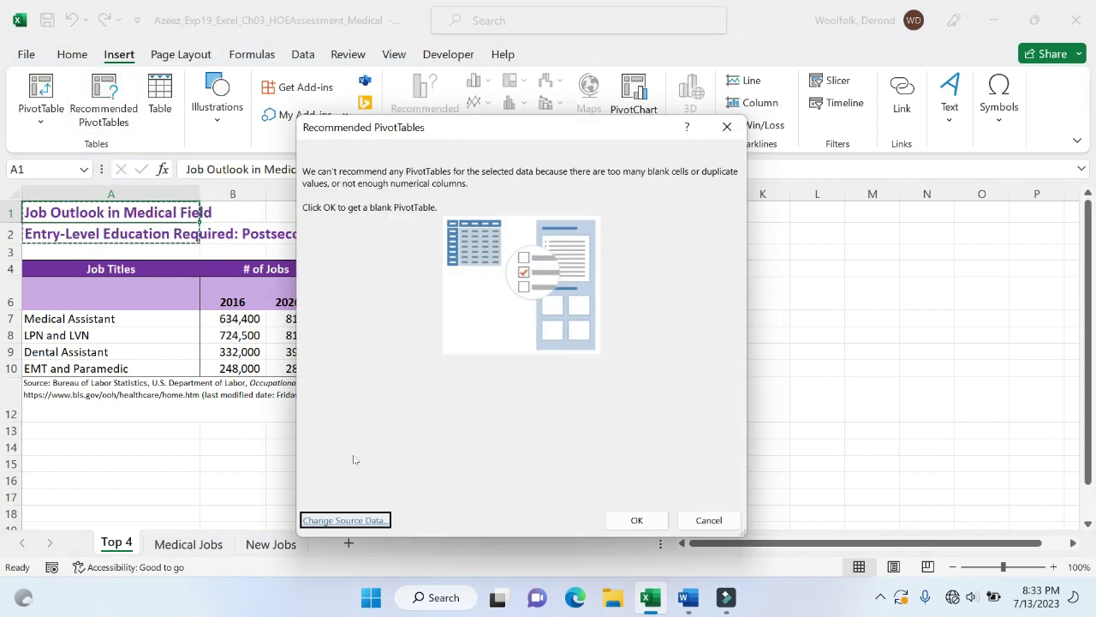
{"action": "left_click", "coordinate": [727, 127]}
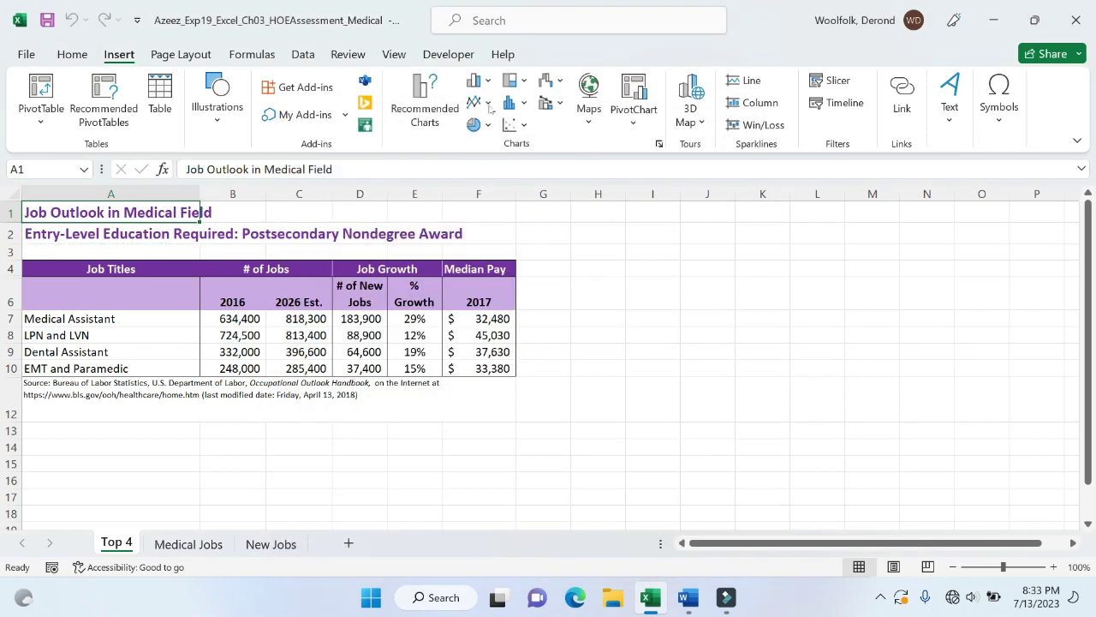
{"action": "left_click", "coordinate": [445, 97]}
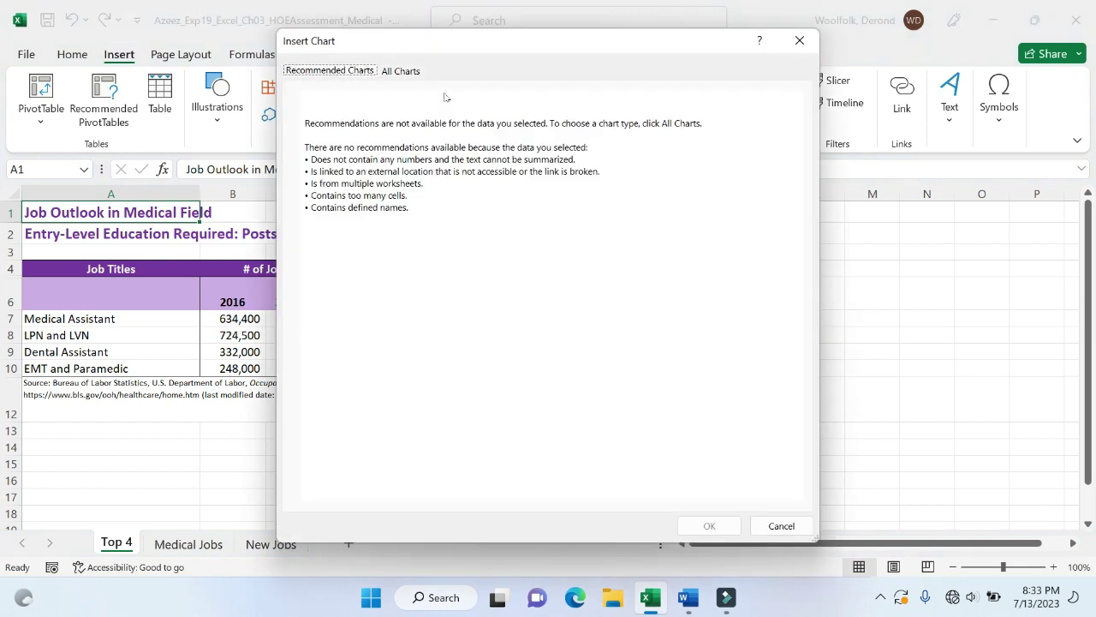
{"action": "left_click", "coordinate": [402, 74]}
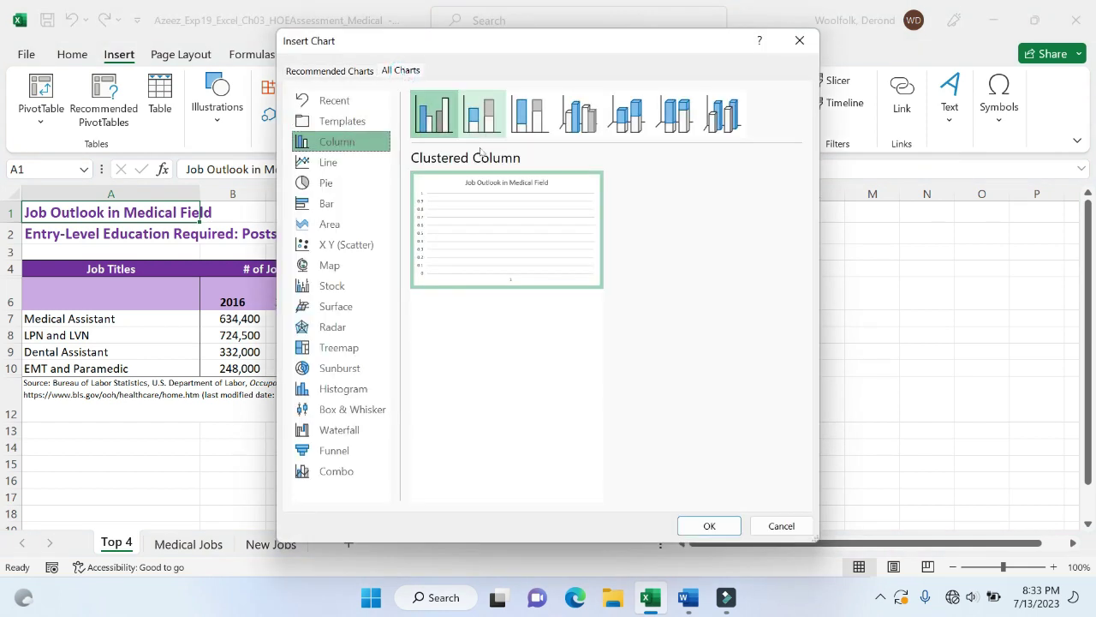
{"action": "left_click", "coordinate": [504, 270]}
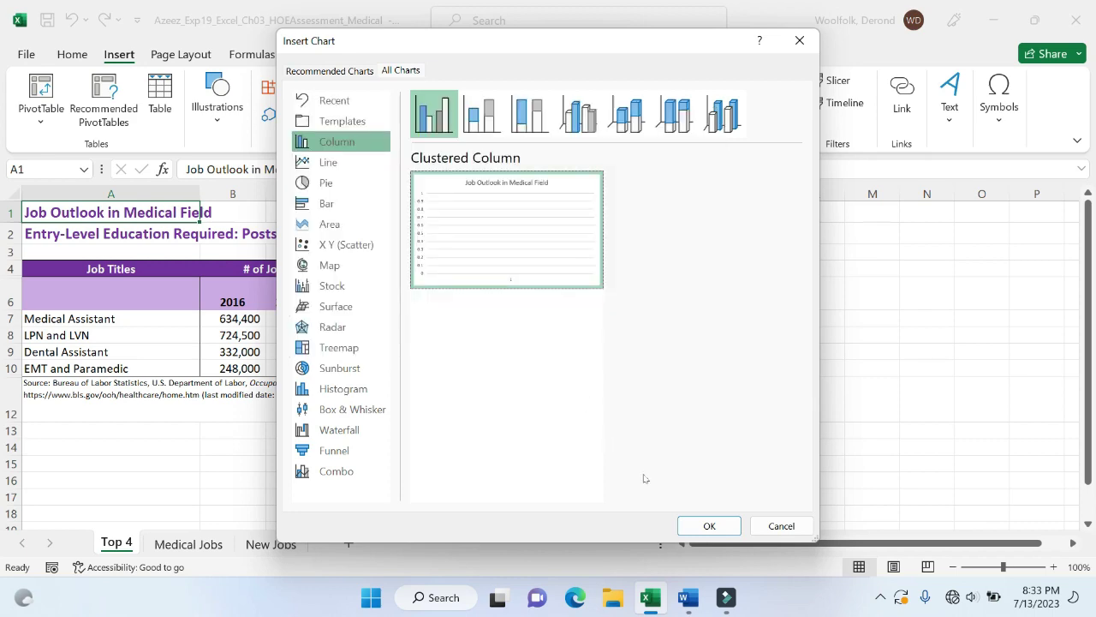
{"action": "left_click", "coordinate": [688, 523]}
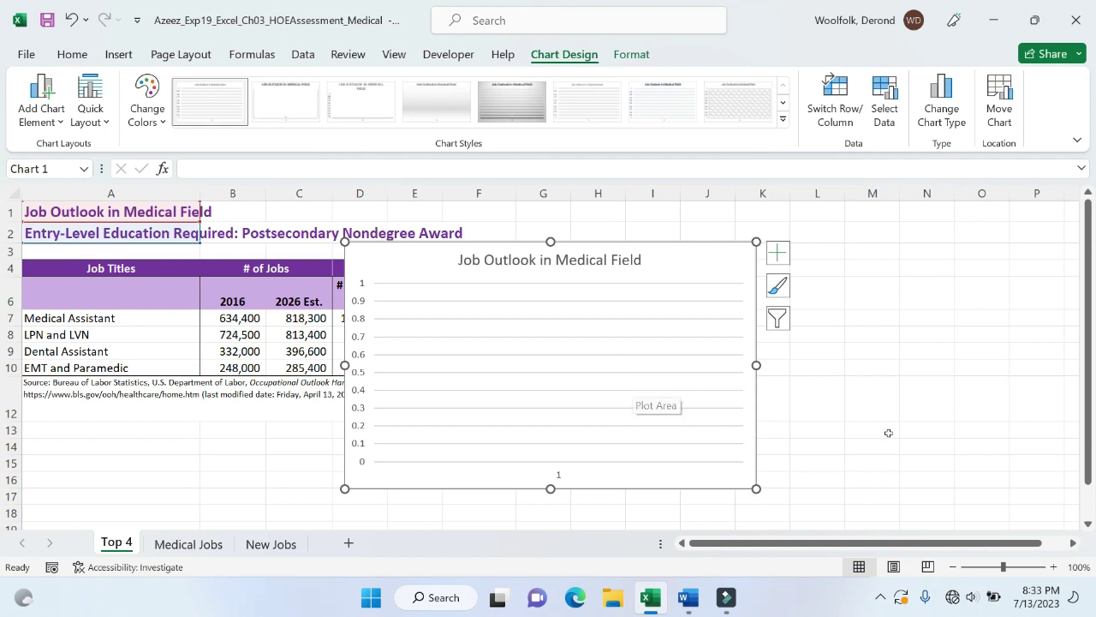
{"action": "key", "text": "ctrl+z"}
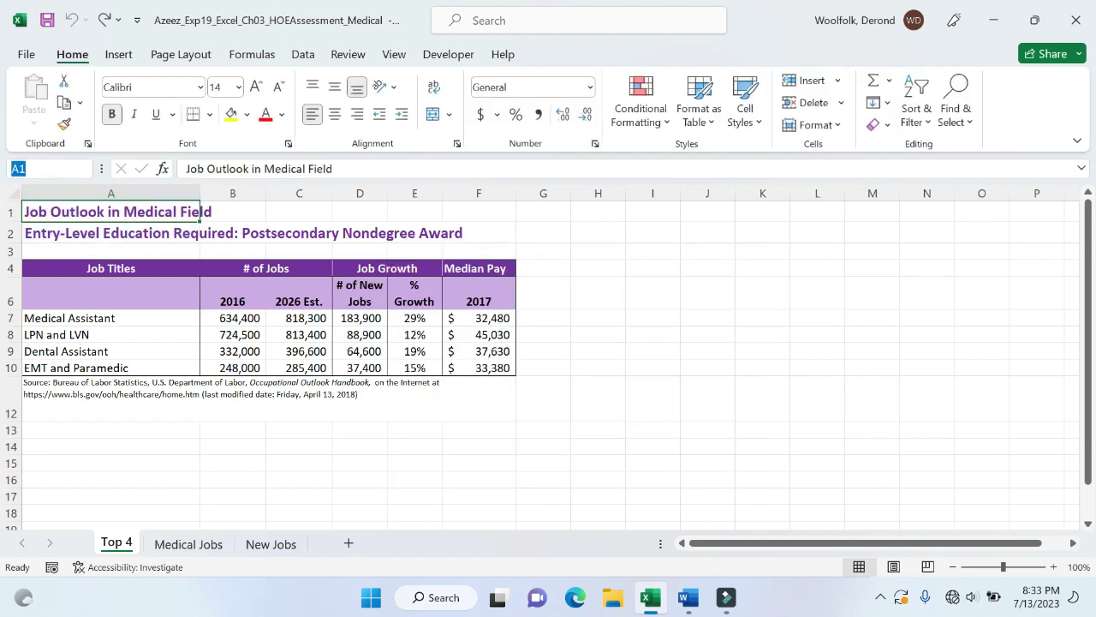
Step: Copy the A6:D10 reference from Word and select that range through Excel's Name Box
{"action": "left_click", "coordinate": [48, 169]}
{"action": "left_click", "coordinate": [690, 599]}
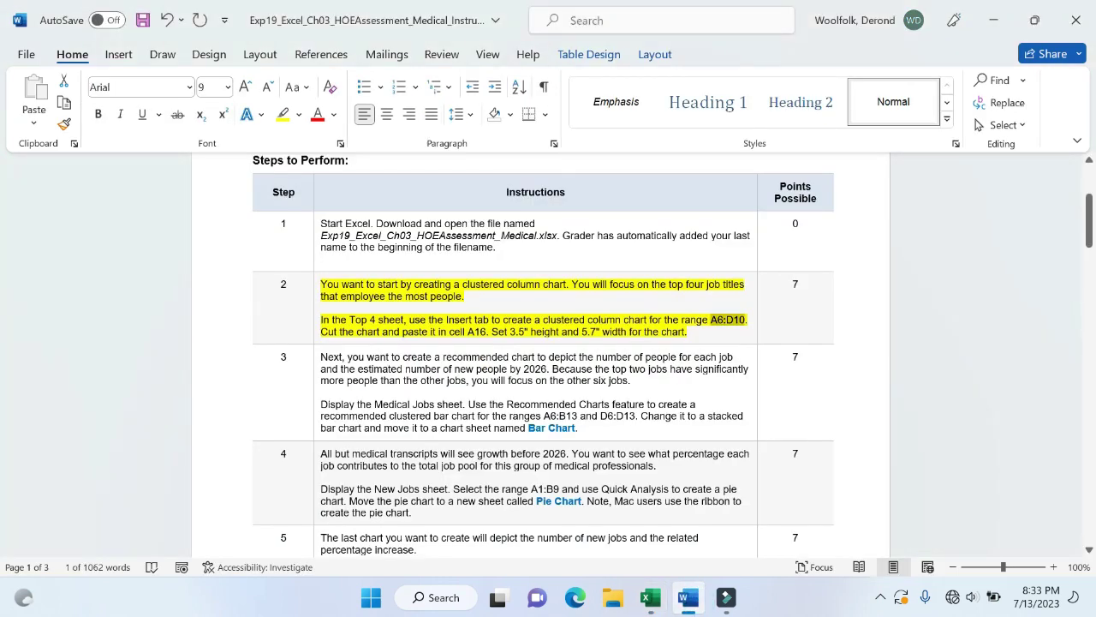
{"action": "key", "text": "ctrl+c"}
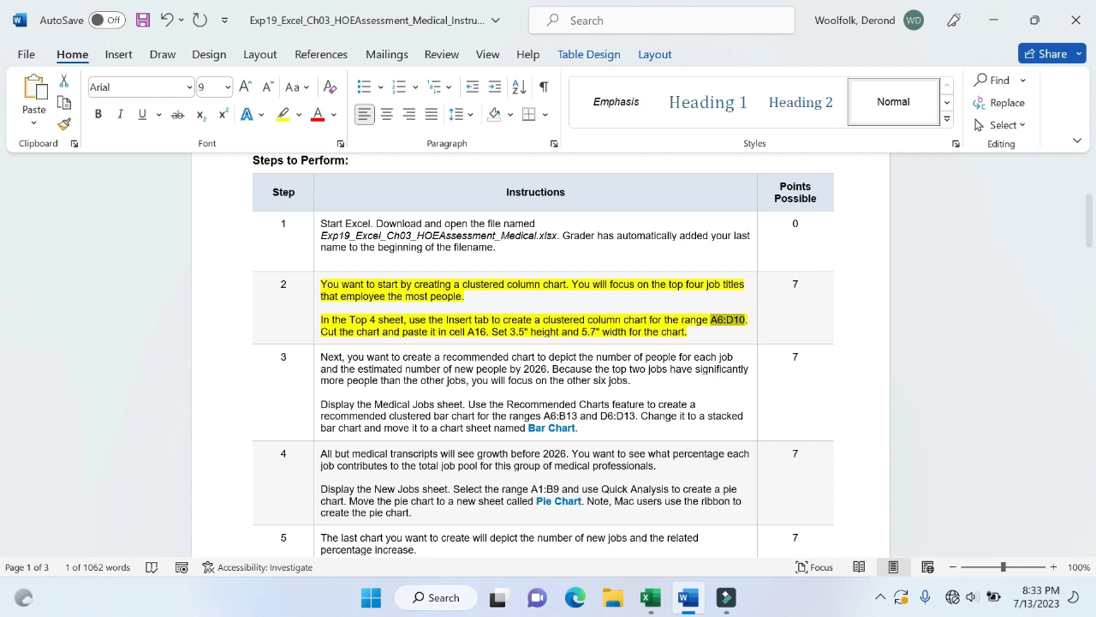
{"action": "left_click", "coordinate": [657, 607]}
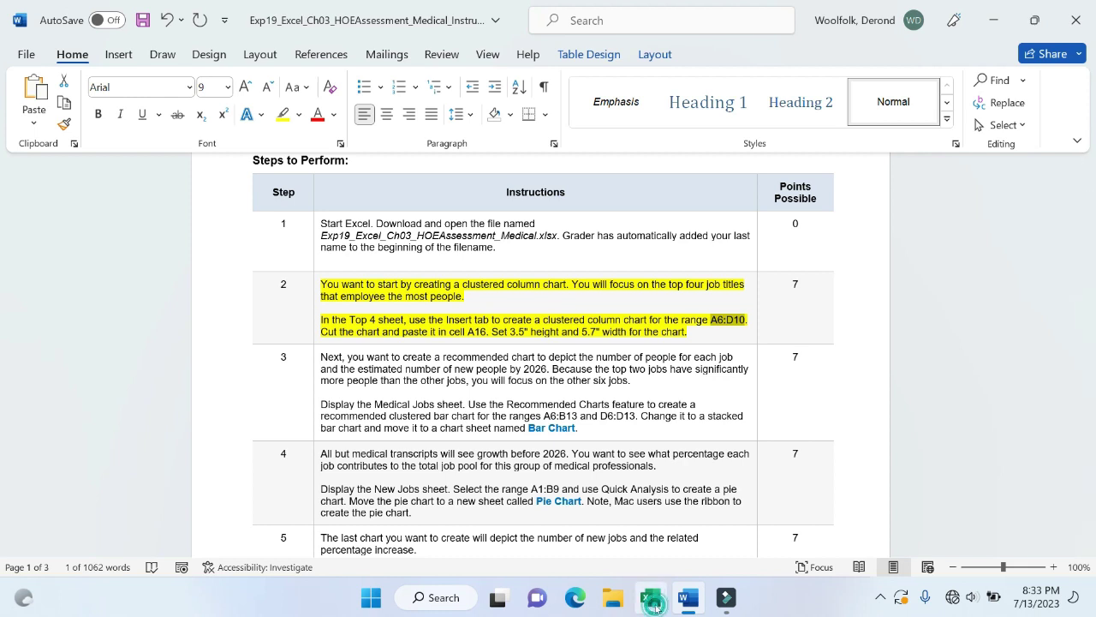
{"action": "left_click", "coordinate": [34, 168]}
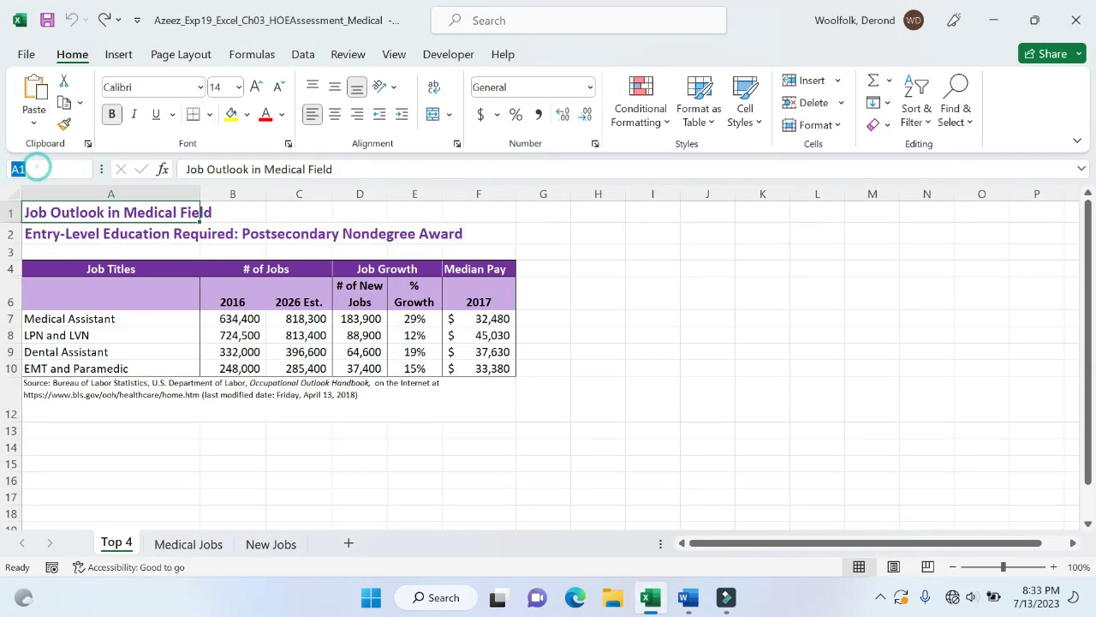
{"action": "key", "text": "BackSpace"}
{"action": "type", "text": "A6:D10"}
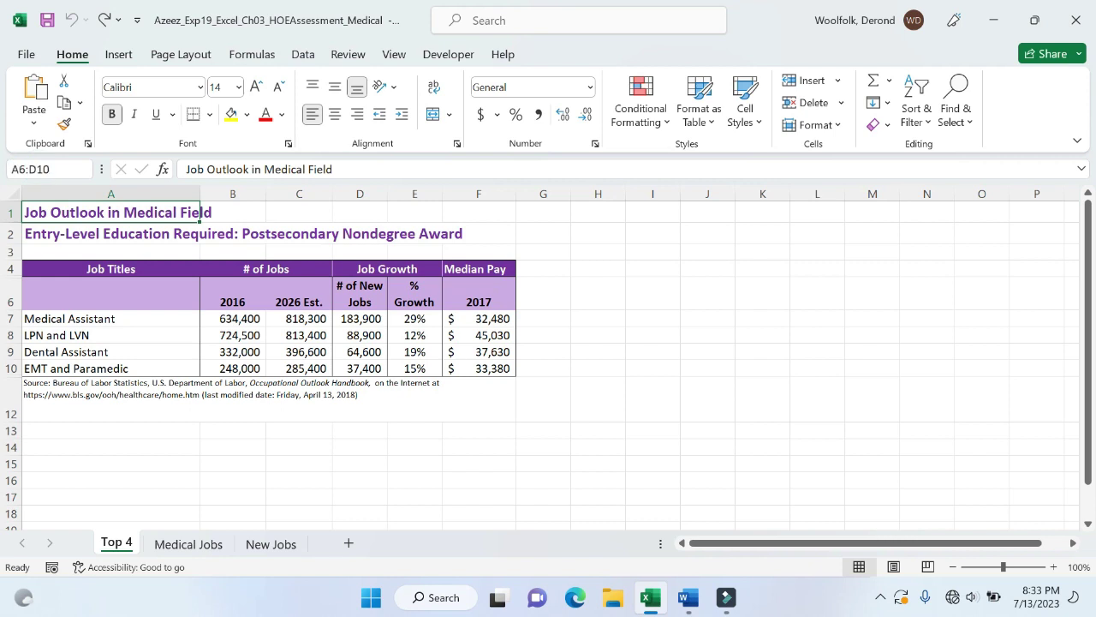
{"action": "key", "text": "Return"}
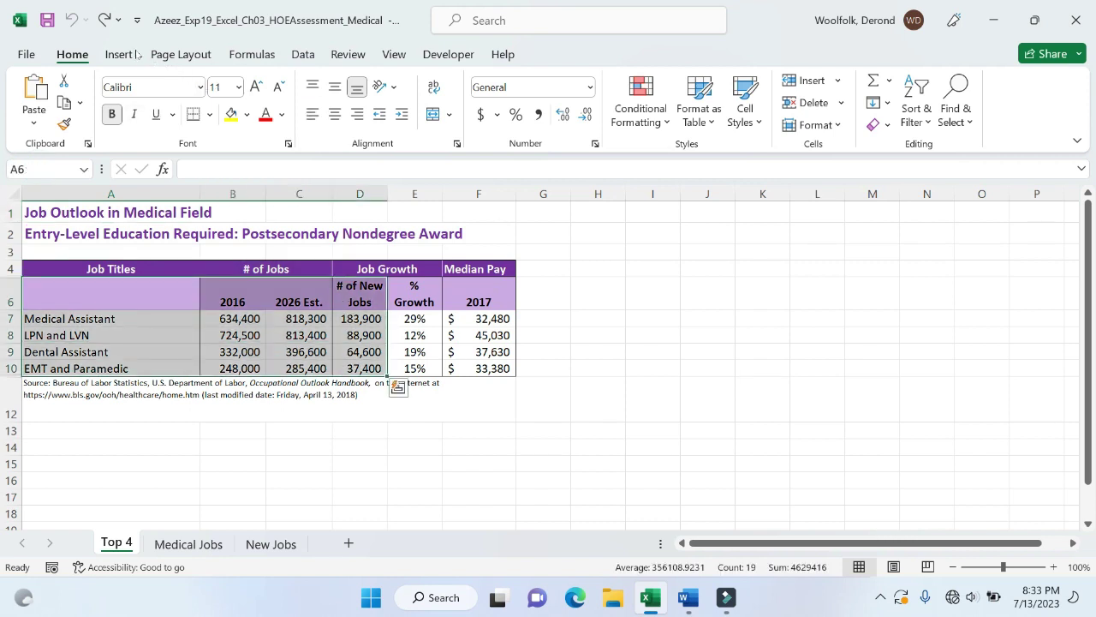
Step: Insert a Clustered Column chart from Recommended Charts > All Charts
{"action": "left_click", "coordinate": [119, 54]}
{"action": "left_click", "coordinate": [429, 93]}
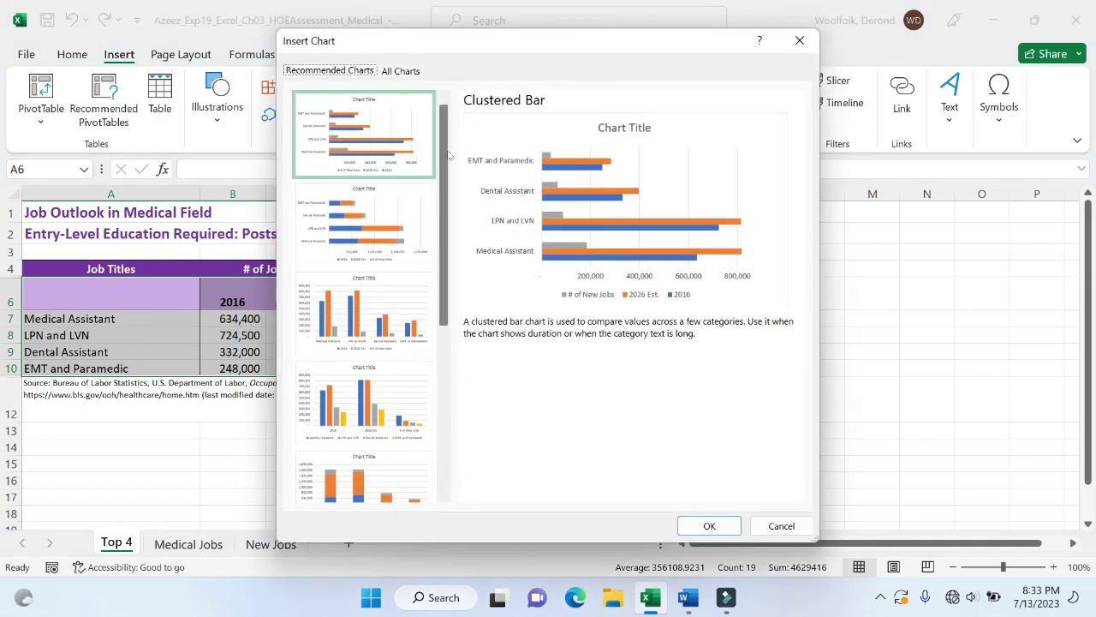
{"action": "left_click", "coordinate": [400, 70]}
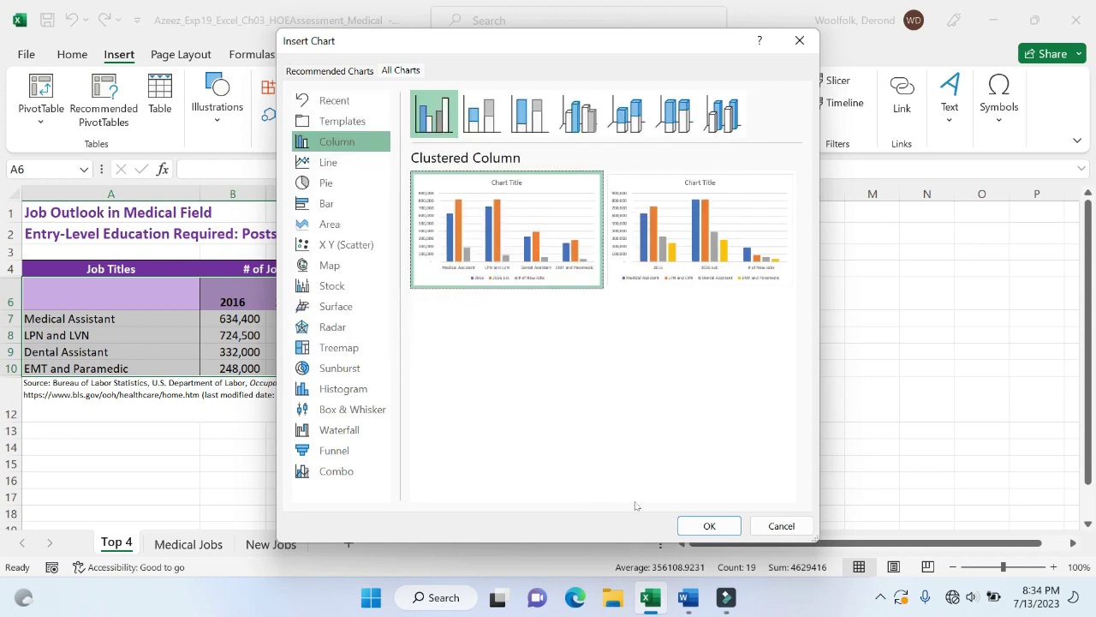
{"action": "left_click", "coordinate": [694, 525]}
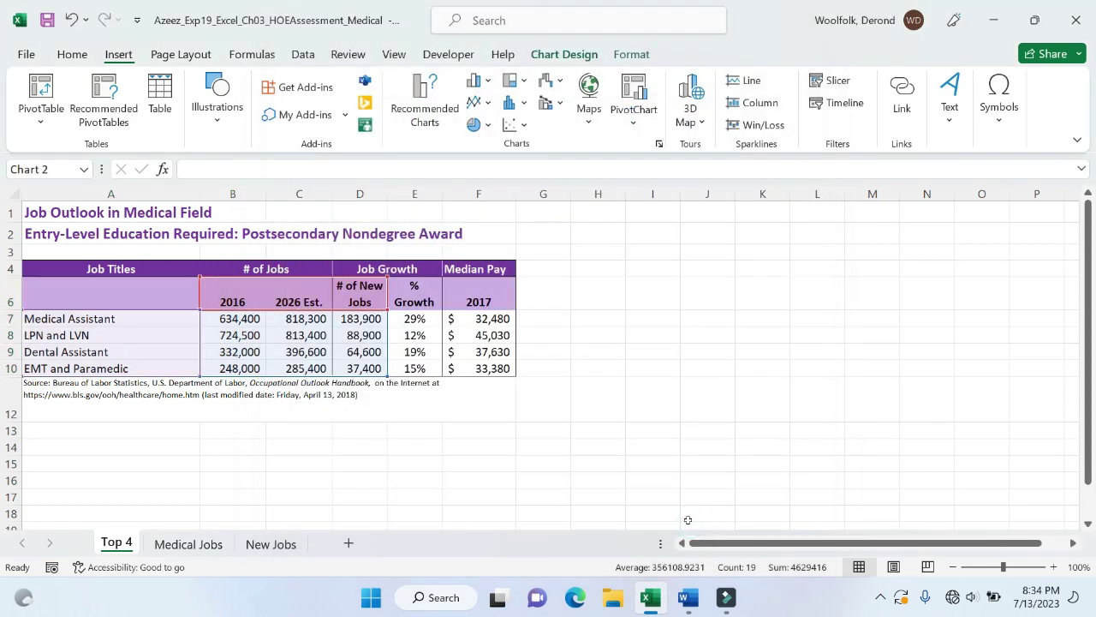
Step: Cut the clustered column chart and paste it at cell A16 below the job table
{"action": "left_click", "coordinate": [688, 597]}
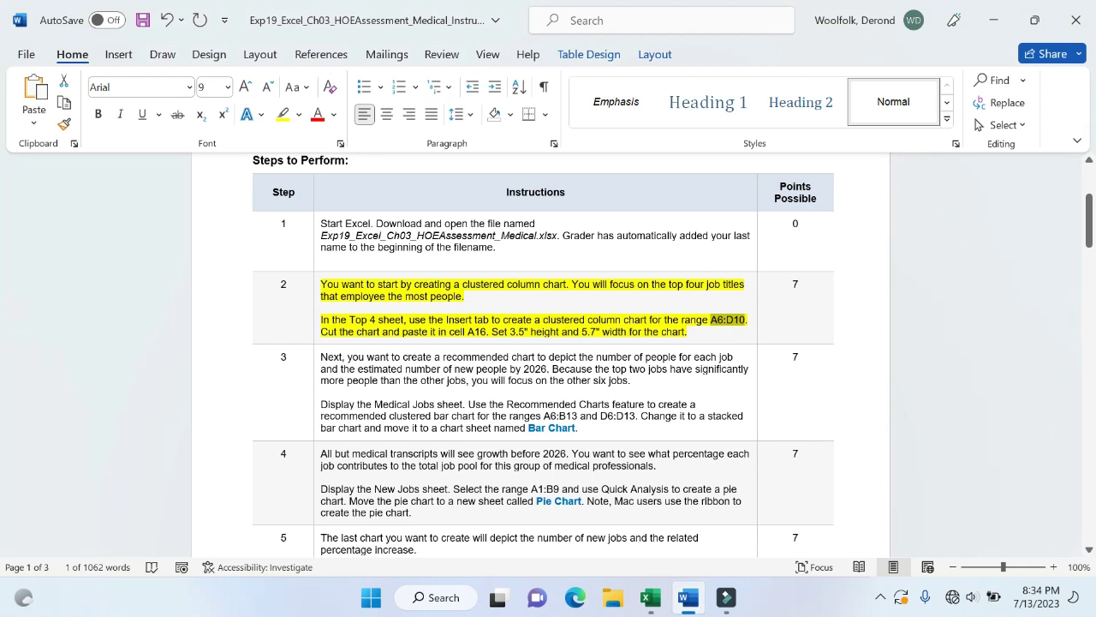
{"action": "left_click", "coordinate": [650, 597]}
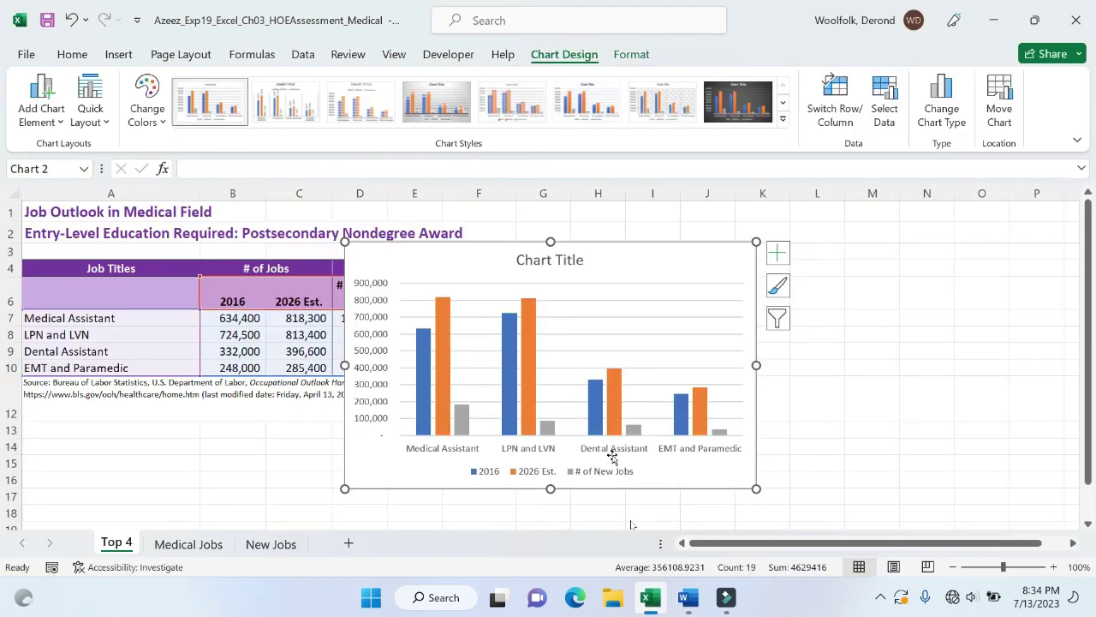
{"action": "right_click", "coordinate": [611, 273]}
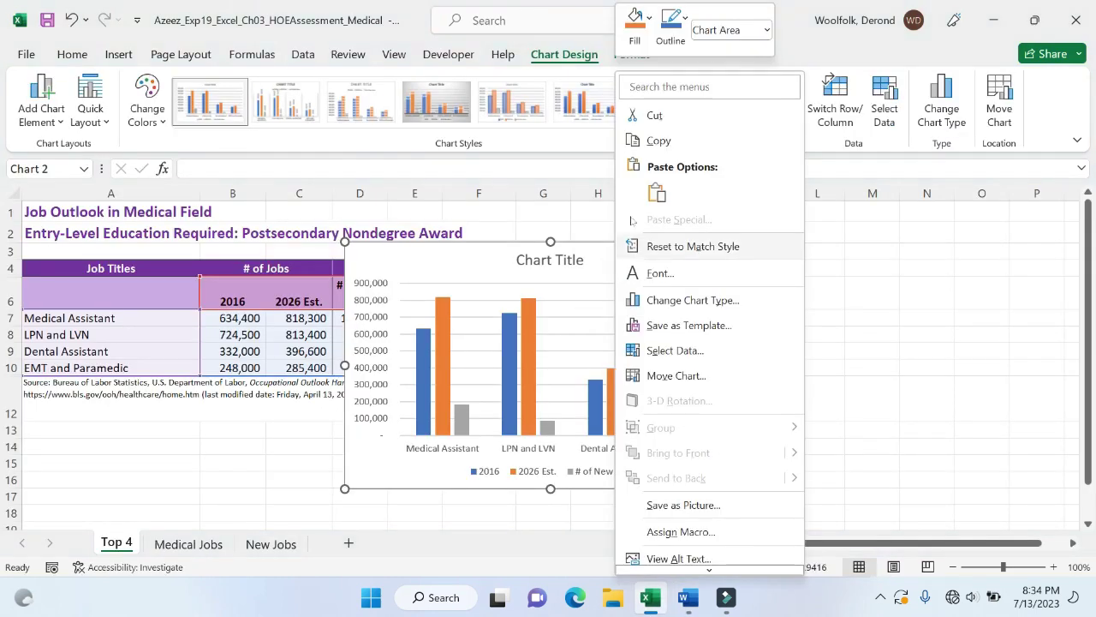
{"action": "left_click", "coordinate": [655, 116]}
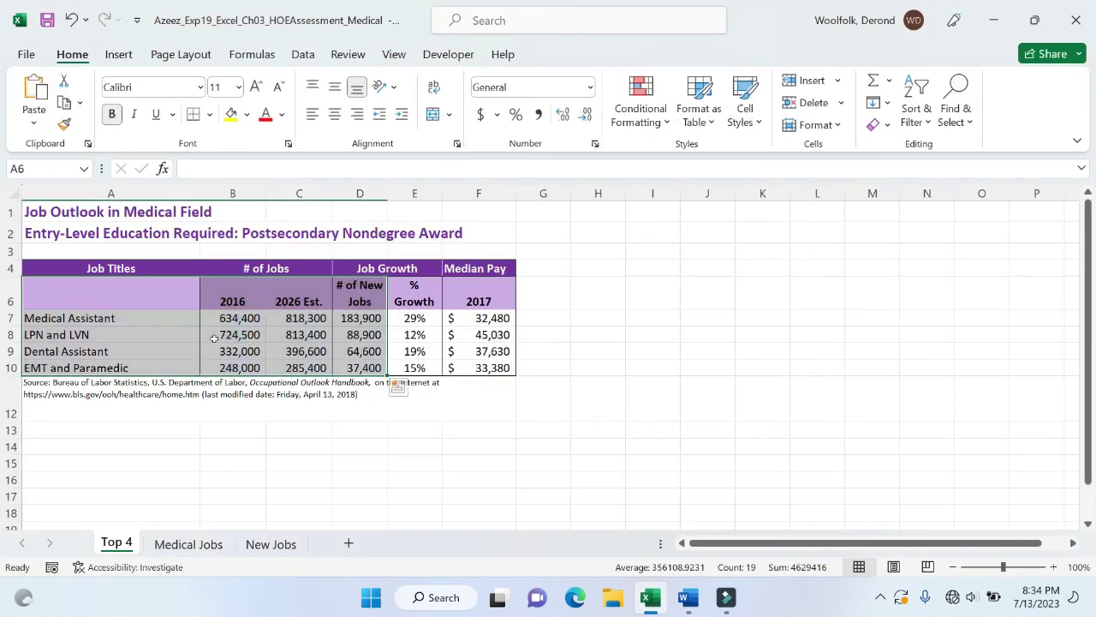
{"action": "left_click", "coordinate": [48, 479]}
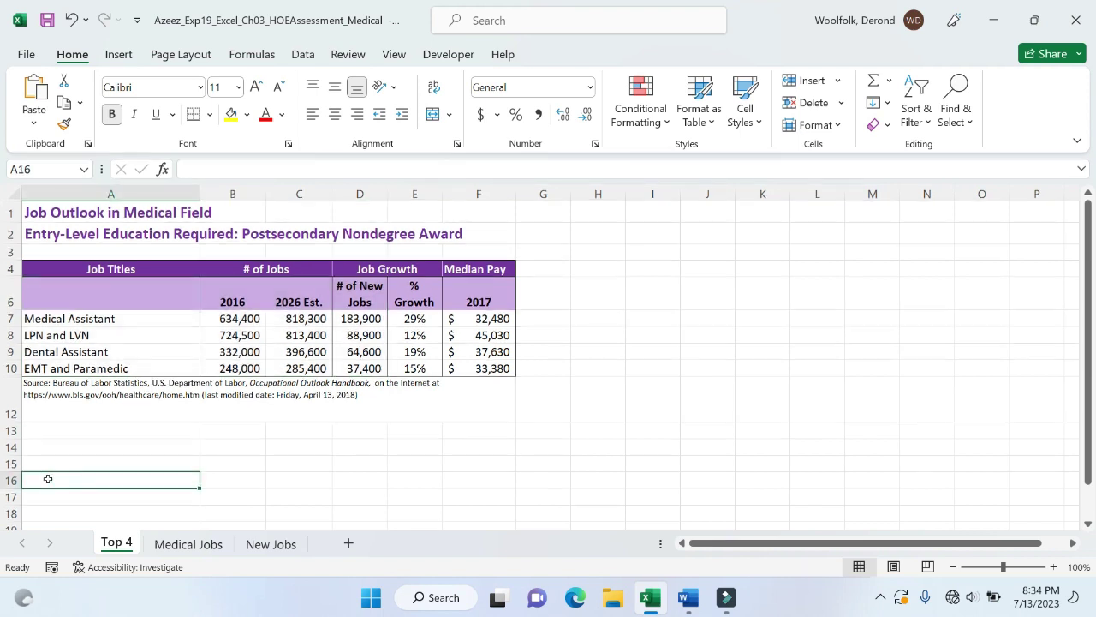
{"action": "right_click", "coordinate": [47, 479]}
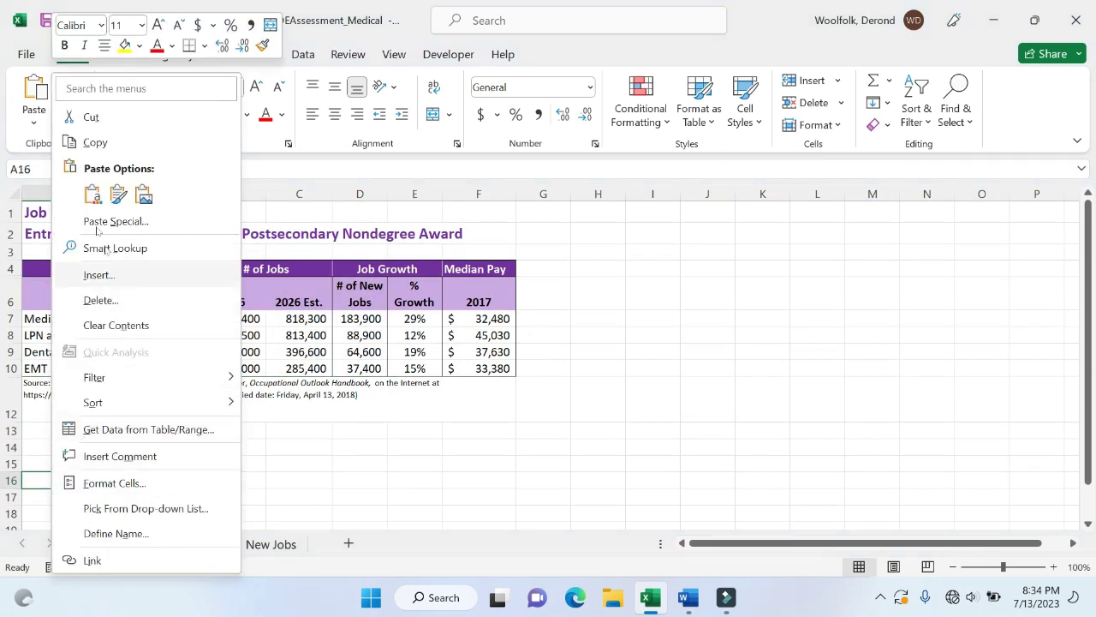
{"action": "left_click", "coordinate": [92, 195]}
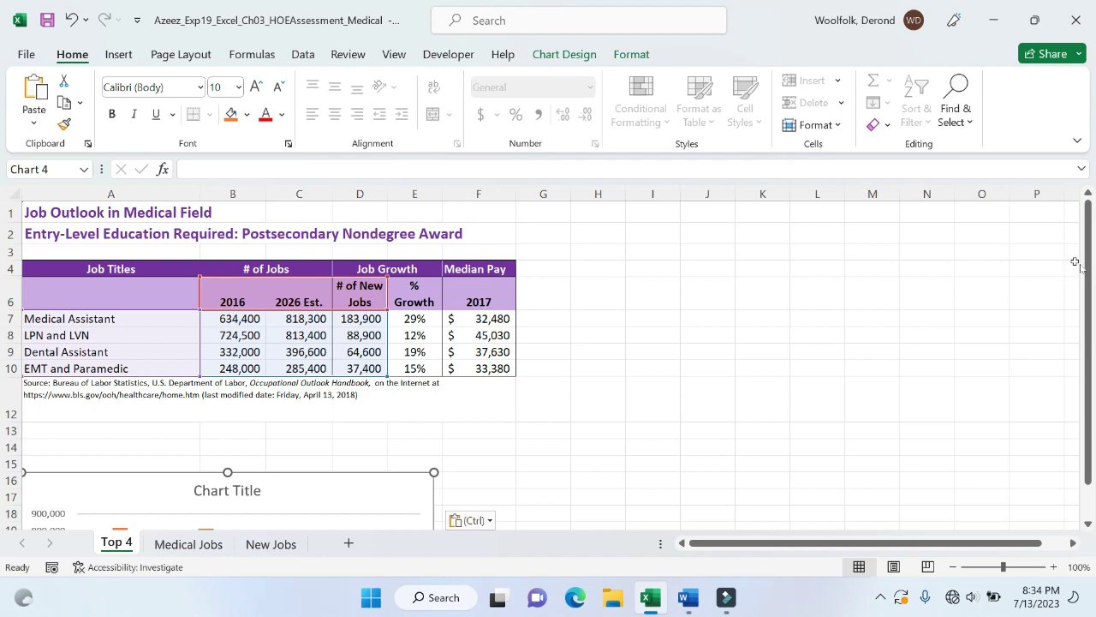
{"action": "left_click_drag", "start_coordinate": [1086, 263], "coordinate": [1088, 282]}
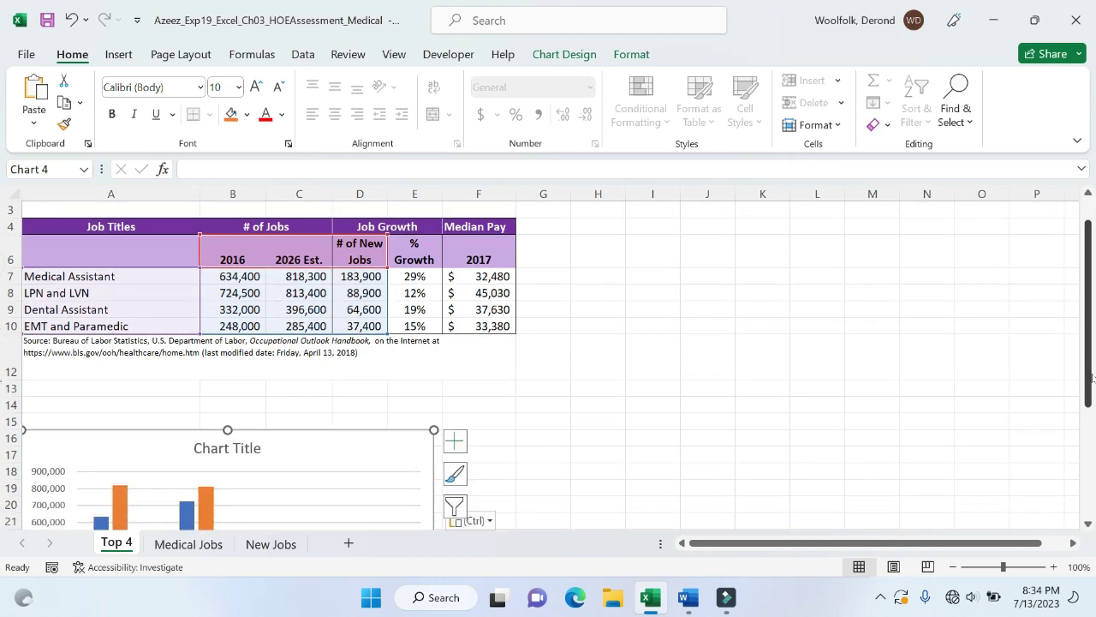
{"action": "left_click_drag", "start_coordinate": [1086, 384], "coordinate": [1085, 489]}
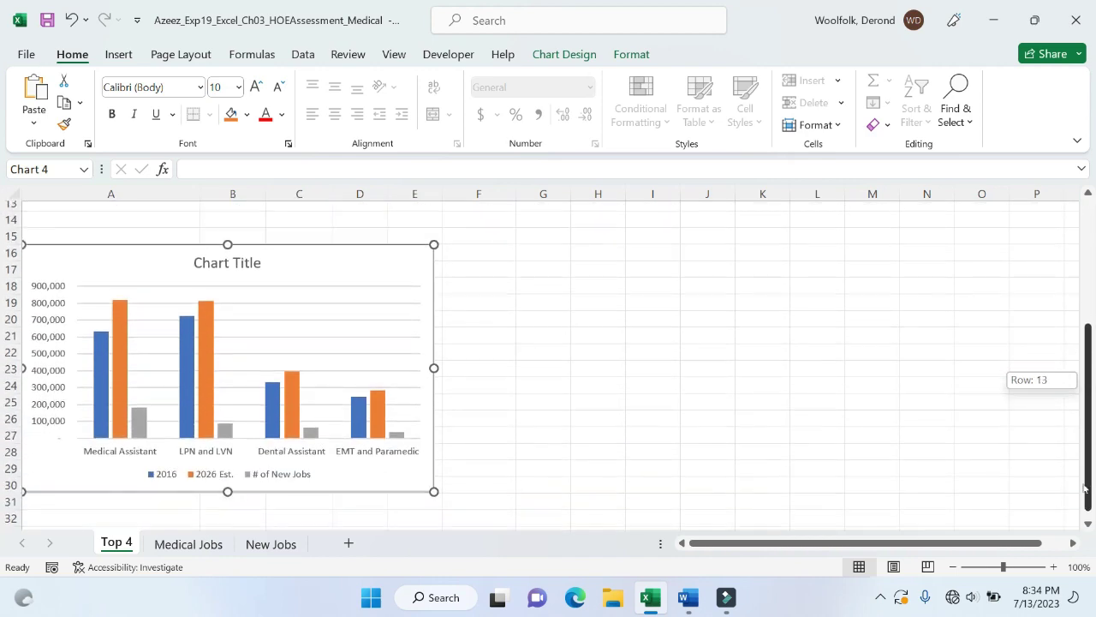
{"action": "left_click_drag", "start_coordinate": [1084, 488], "coordinate": [1086, 364]}
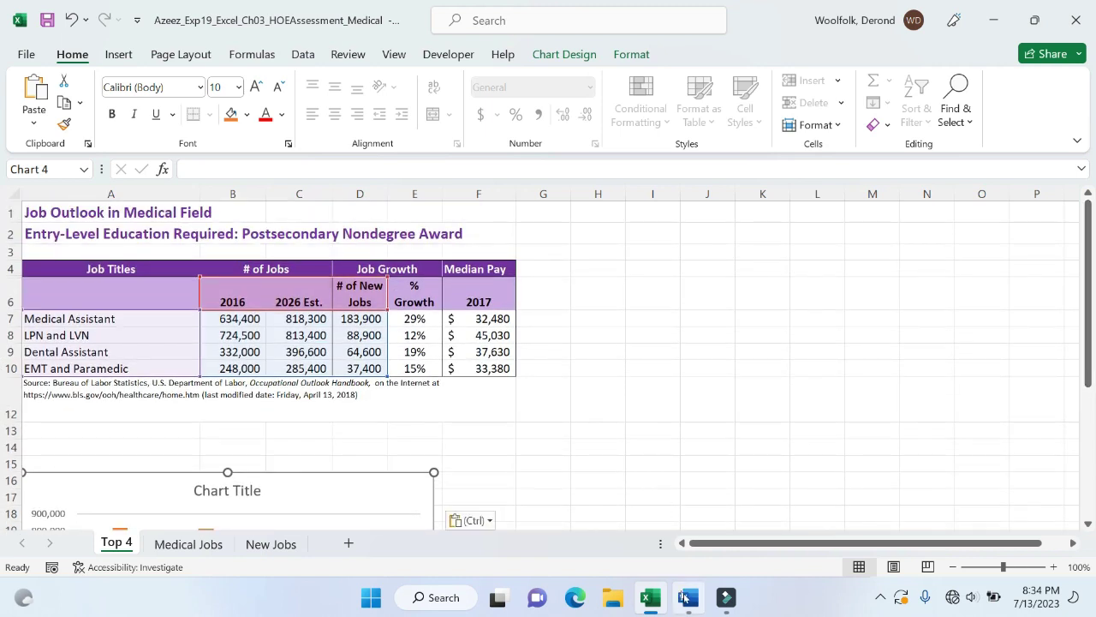
{"action": "left_click", "coordinate": [688, 597]}
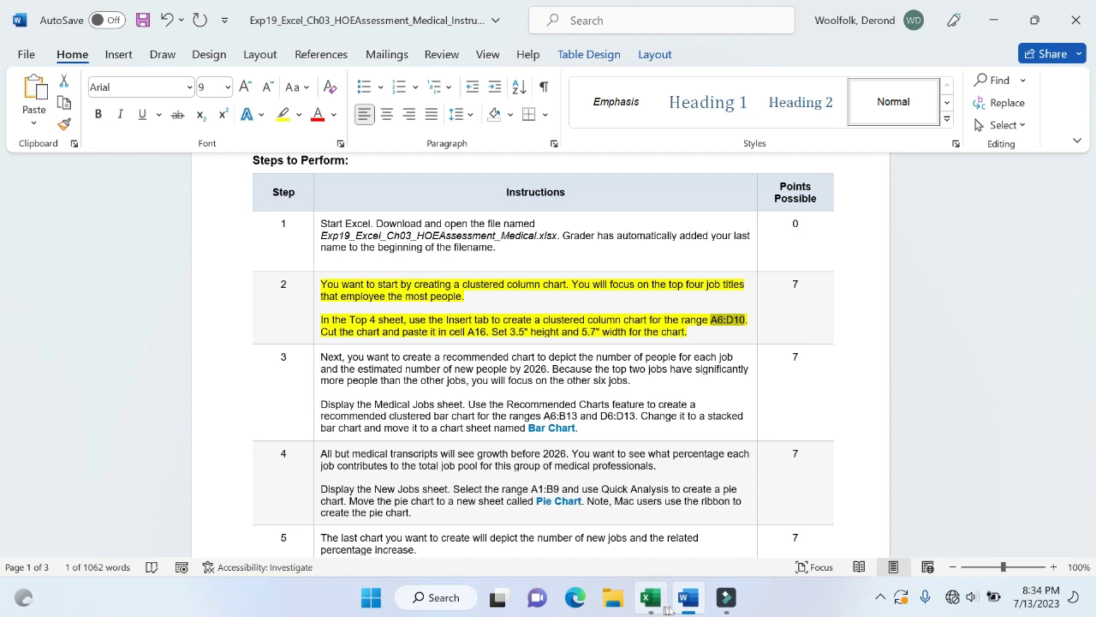
{"action": "left_click", "coordinate": [684, 607]}
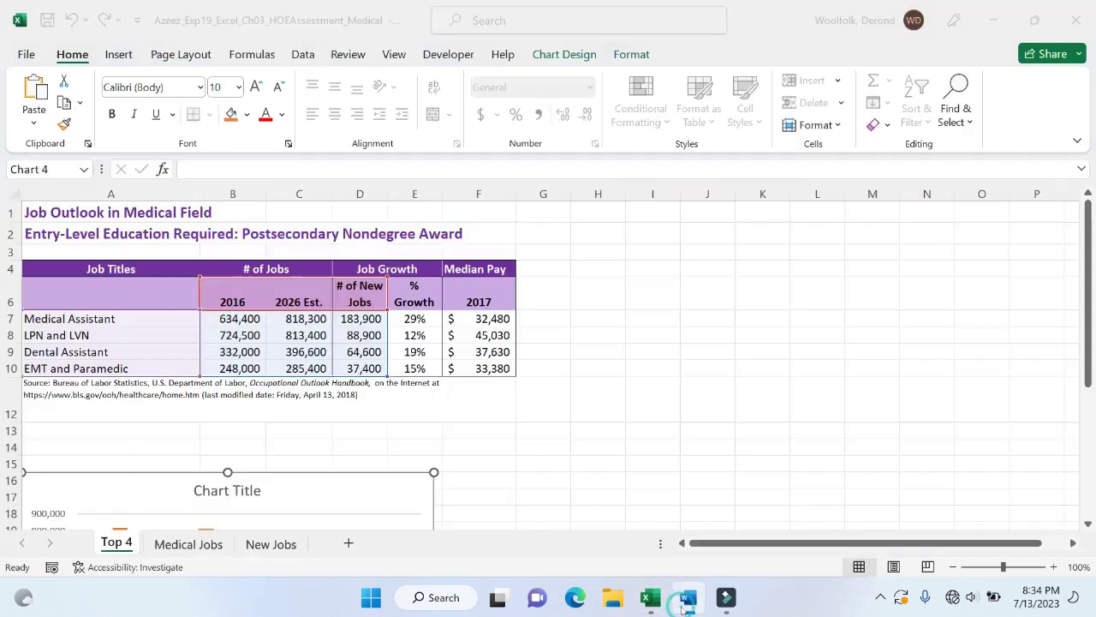
{"action": "left_click", "coordinate": [350, 517]}
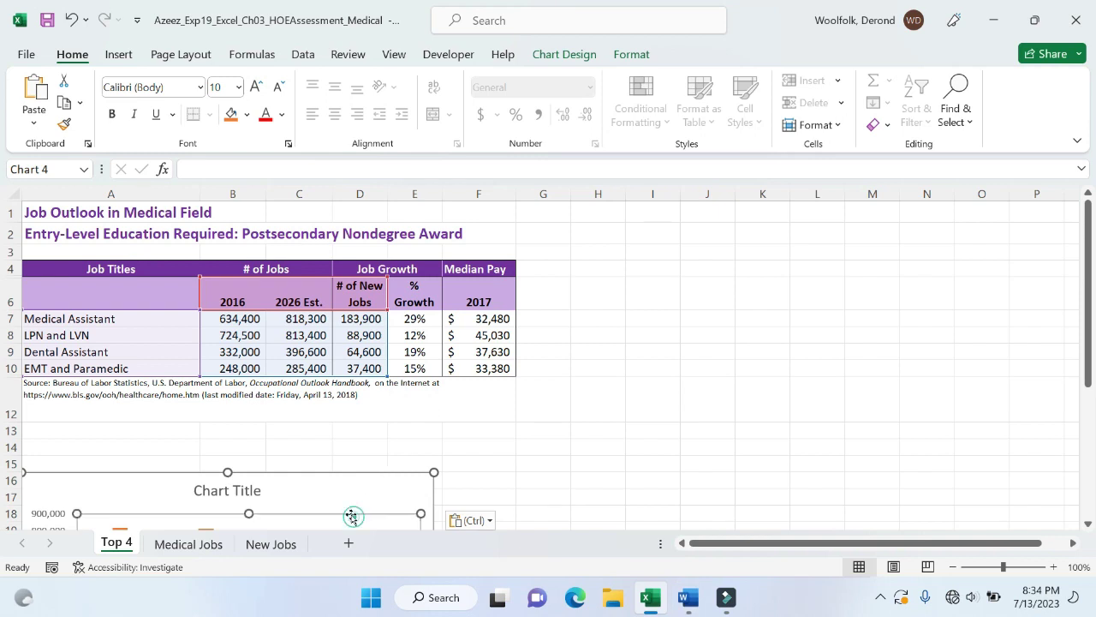
Step: Resize the chart area to 3.5" high and 5.7" wide, then return to Word
{"action": "left_click", "coordinate": [628, 54]}
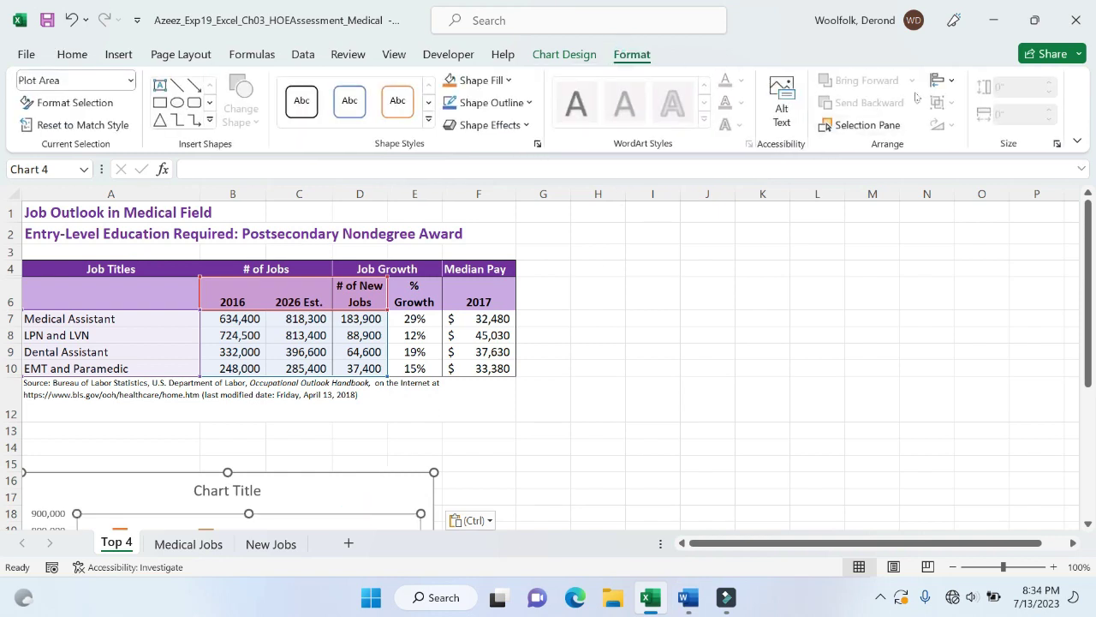
{"action": "left_click", "coordinate": [366, 485]}
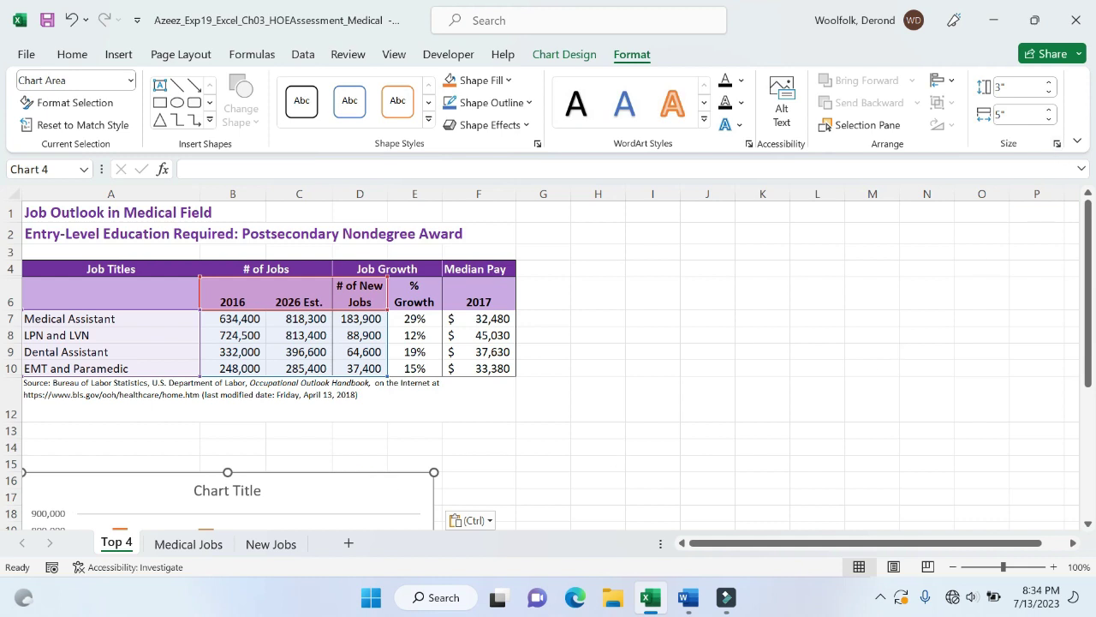
{"action": "left_click", "coordinate": [1018, 86]}
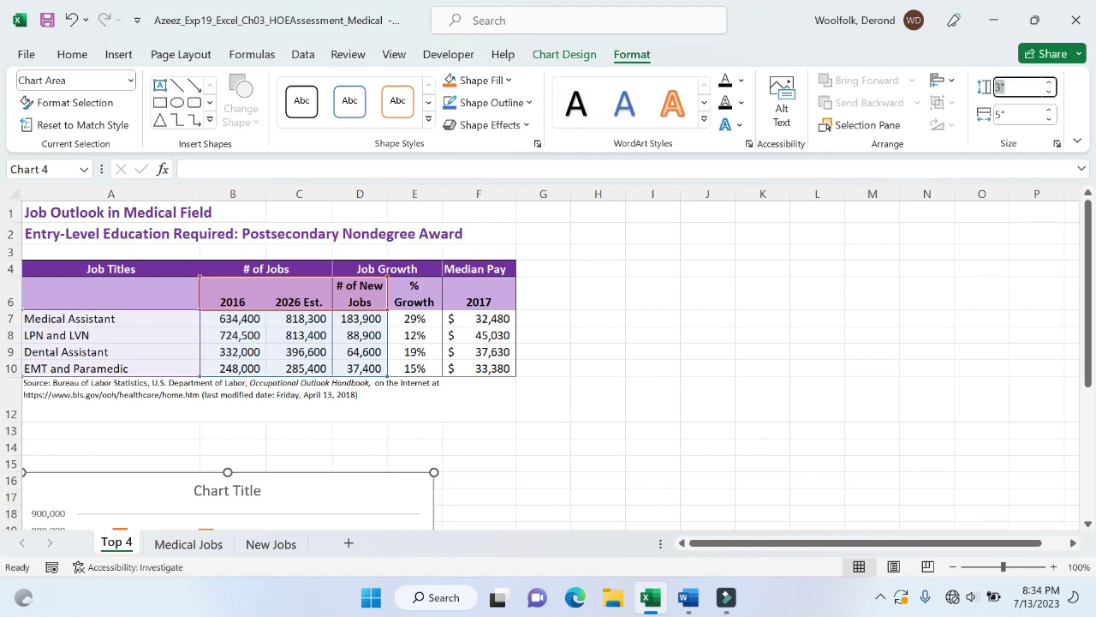
{"action": "left_click", "coordinate": [1017, 85]}
{"action": "type", "text": "."}
{"action": "type", "text": "5"}
{"action": "left_click", "coordinate": [1018, 115]}
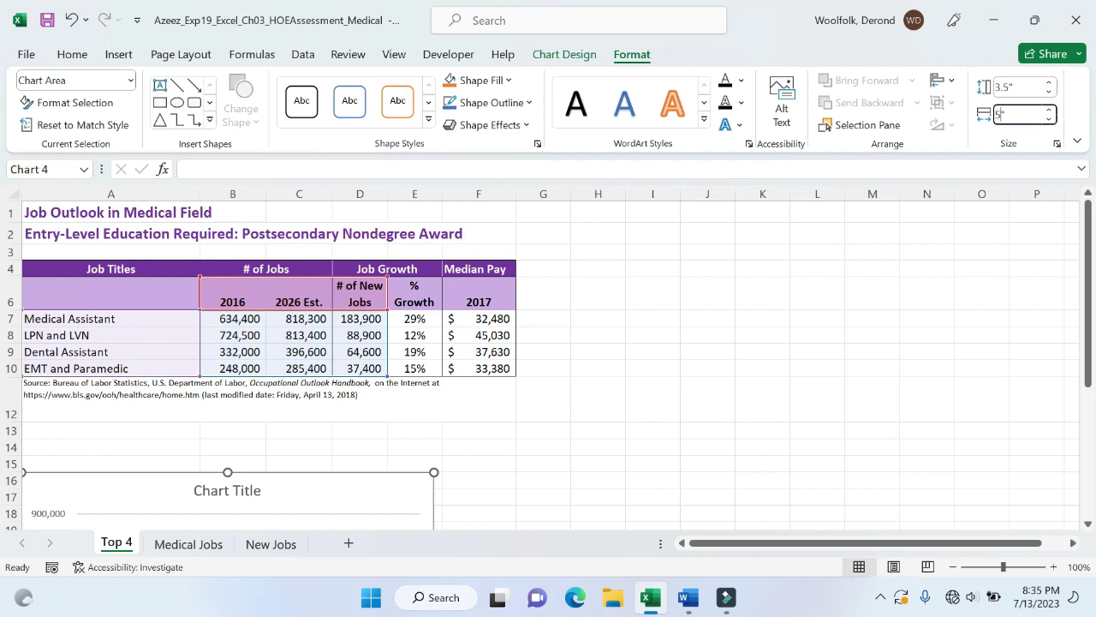
{"action": "type", "text": ".7"}
{"action": "left_click", "coordinate": [936, 293]}
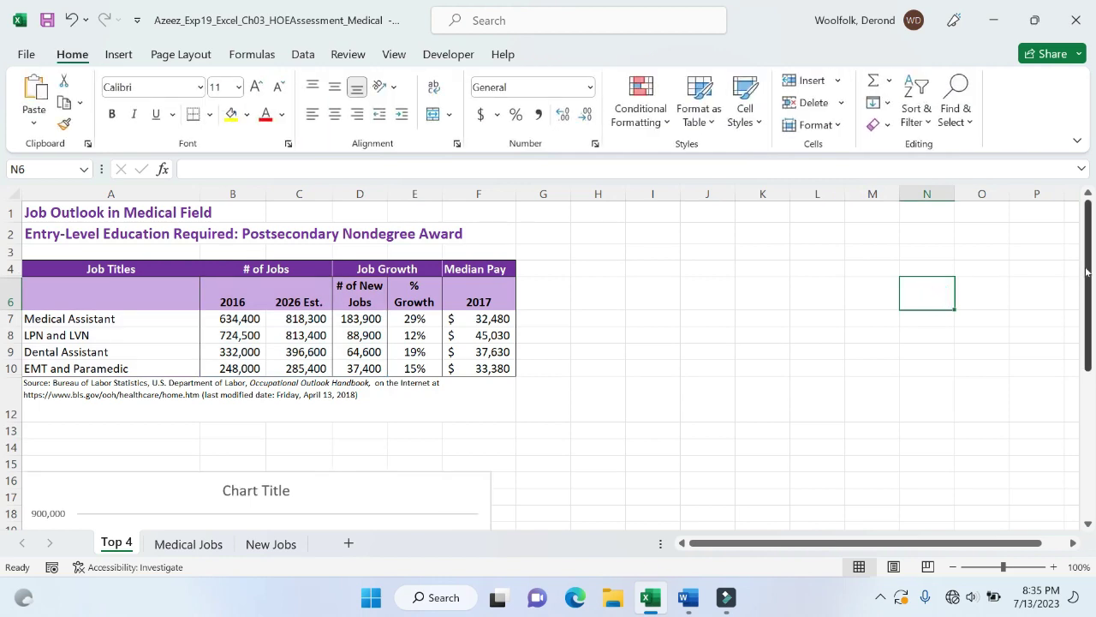
{"action": "mouse_move", "coordinate": [1087, 271]}
{"action": "left_mouse_down"}
{"action": "mouse_move", "coordinate": [1091, 374]}
{"action": "mouse_move", "coordinate": [1091, 336]}
{"action": "left_mouse_up"}
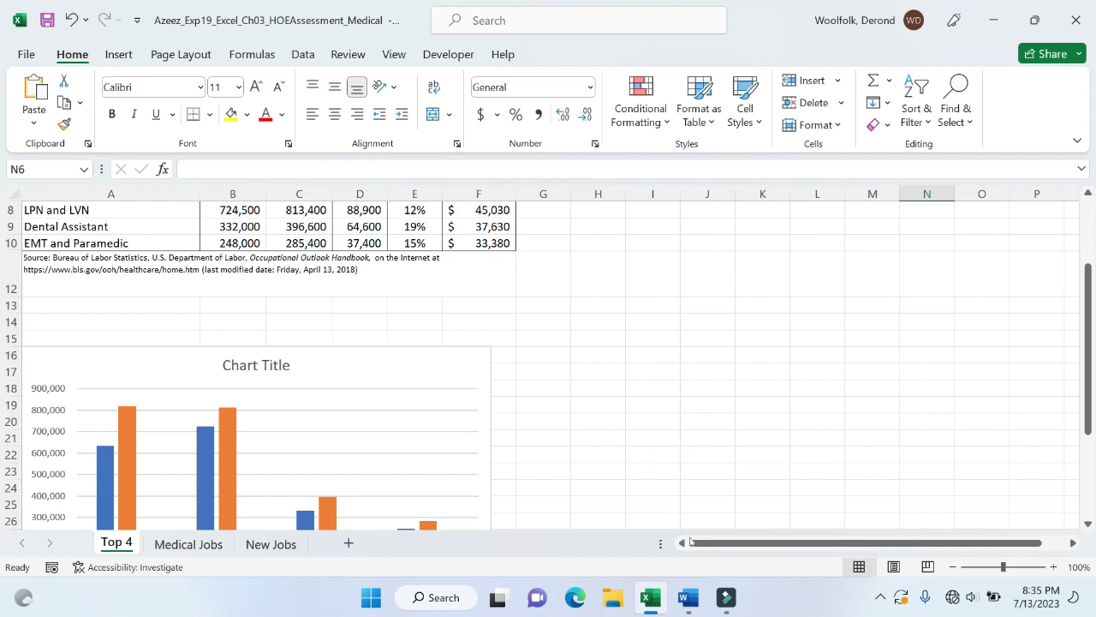
{"action": "left_click", "coordinate": [688, 597]}
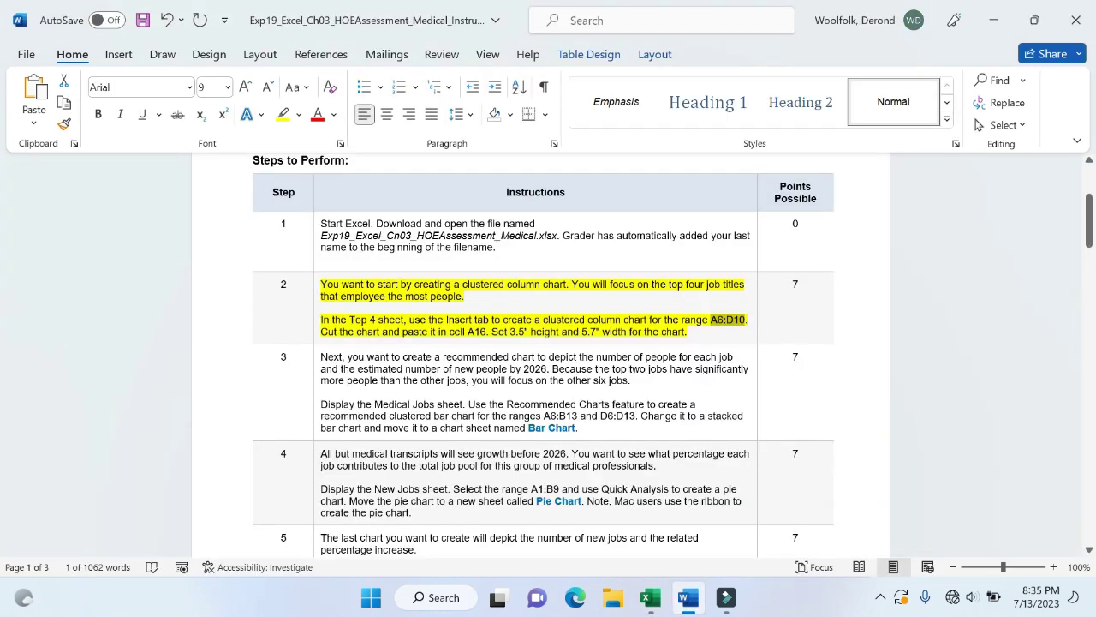
Step: Move the yellow highlight from step 2 to step 3 and copy the A6:B13 reference
{"action": "right_click", "coordinate": [311, 330]}
{"action": "left_click", "coordinate": [390, 302]}
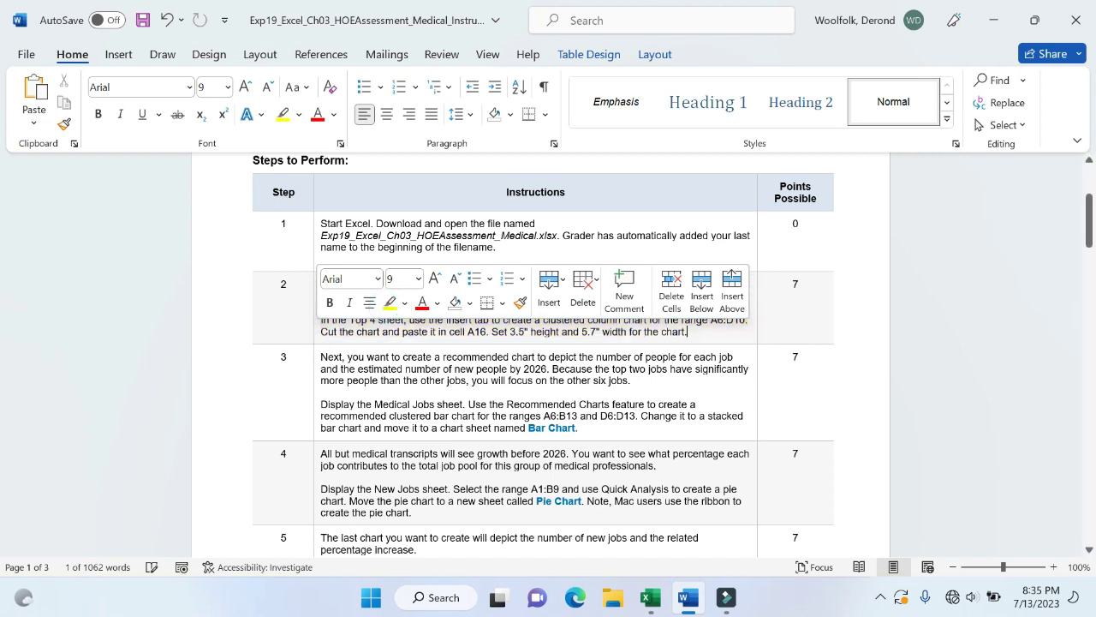
{"action": "left_click", "coordinate": [310, 424]}
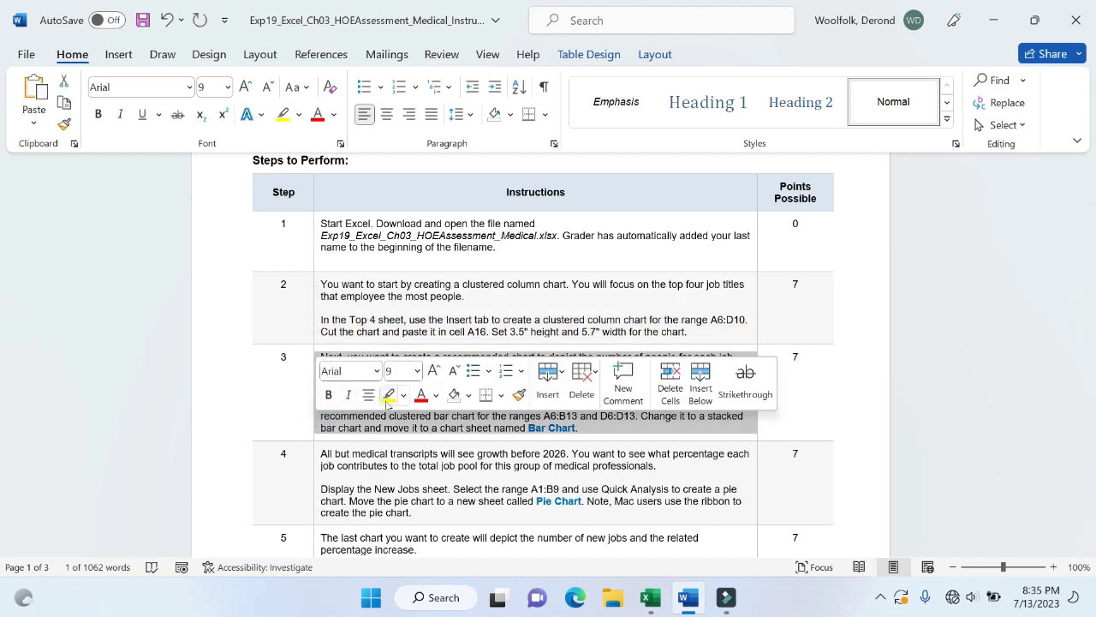
{"action": "left_click", "coordinate": [388, 396]}
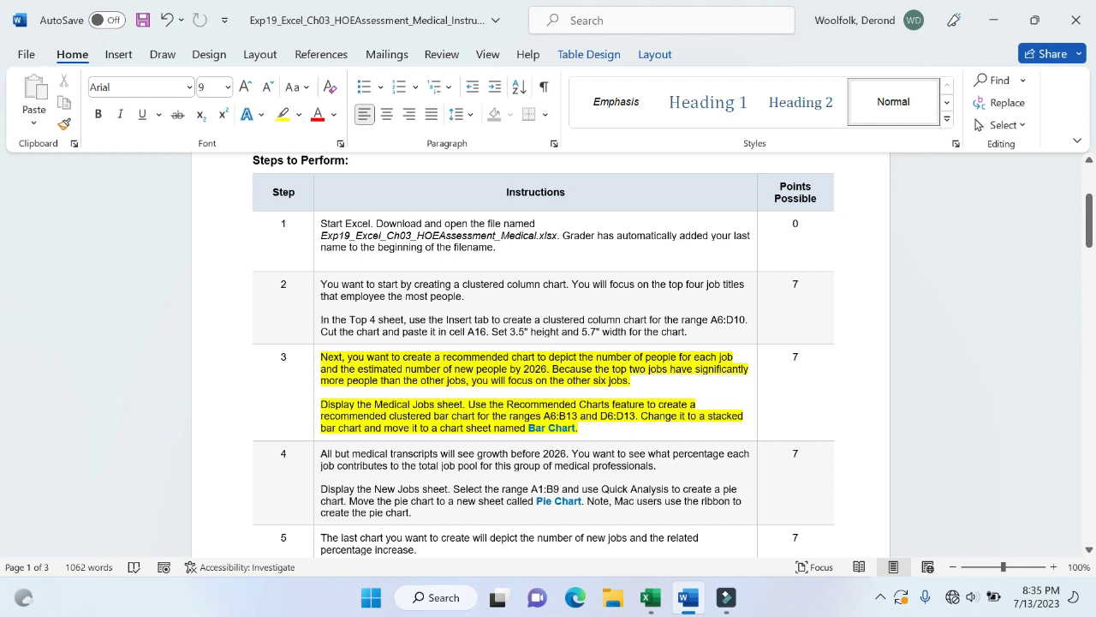
{"action": "left_click_drag", "start_coordinate": [543, 416], "coordinate": [579, 417]}
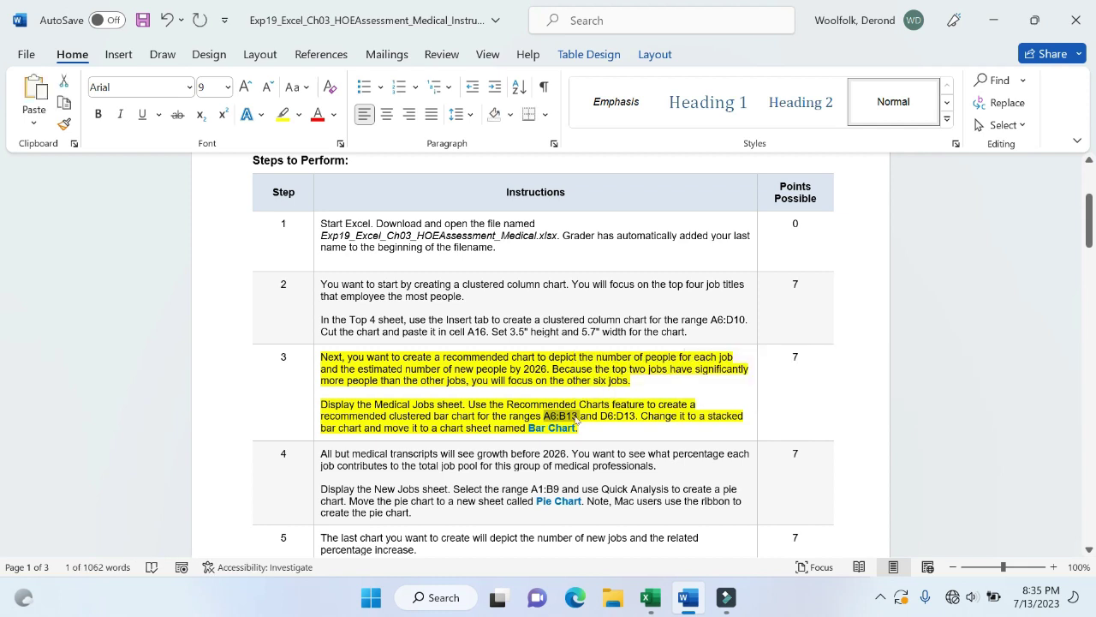
{"action": "key", "text": "ctrl+c"}
Step: On the Medical Jobs sheet, select A6:B13 via the Name Box and add D6:D13
{"action": "left_click", "coordinate": [687, 597]}
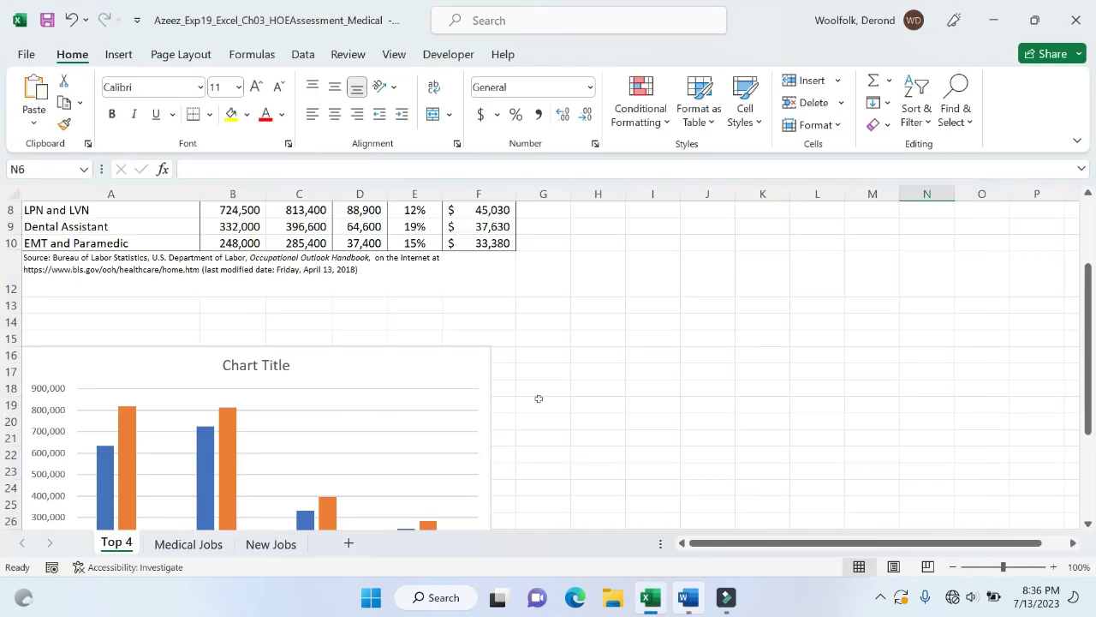
{"action": "left_click", "coordinate": [189, 544]}
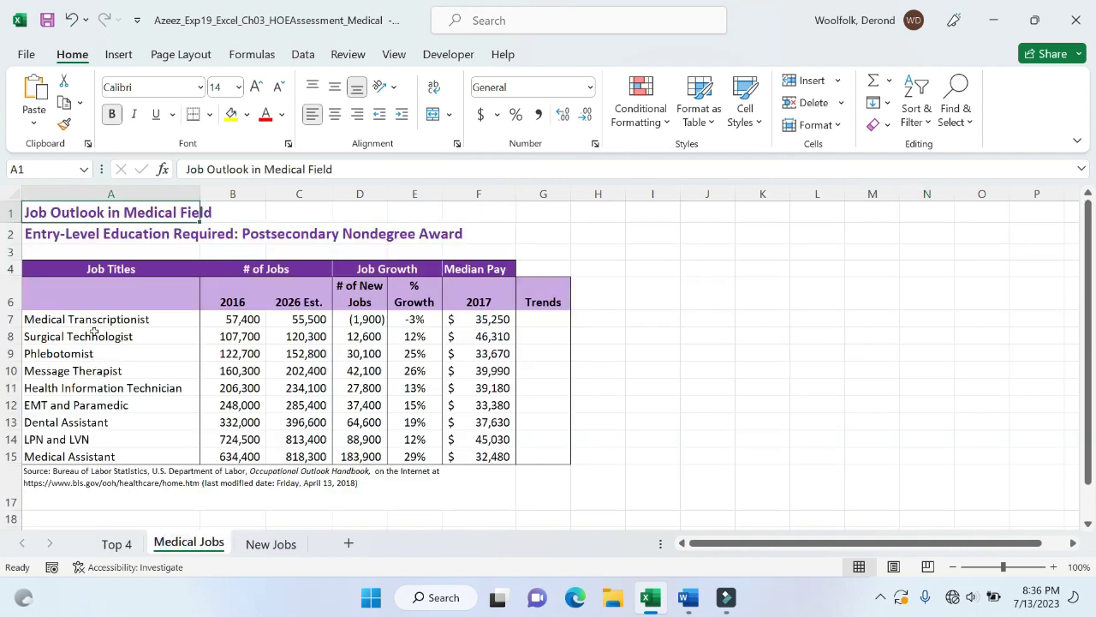
{"action": "left_click", "coordinate": [52, 168]}
{"action": "key", "text": "BackSpace"}
{"action": "type", "text": "A6:B13"}
{"action": "key", "text": "Return"}
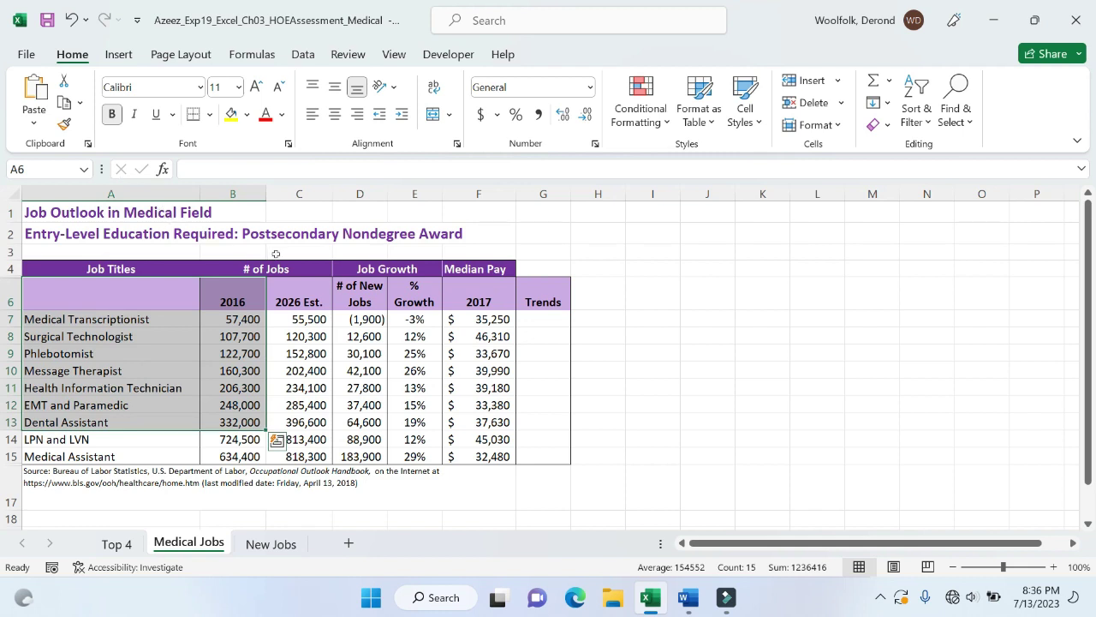
{"action": "left_click", "coordinate": [366, 318], "text": "ctrl"}
{"action": "left_click_drag", "start_coordinate": [368, 328], "coordinate": [363, 423]}
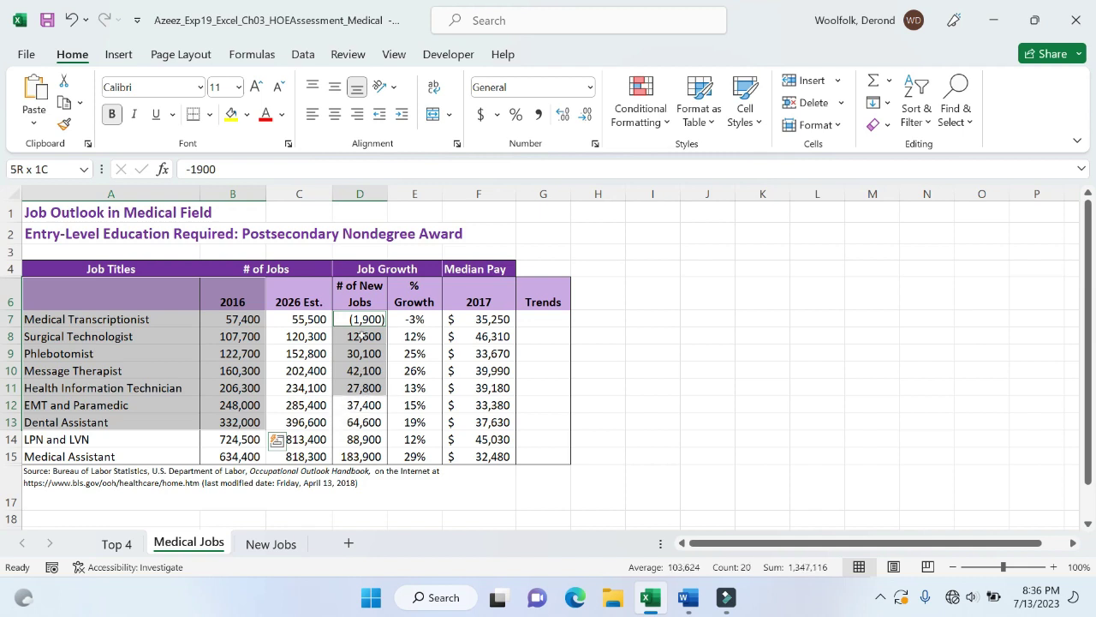
{"action": "mouse_move", "coordinate": [364, 426]}
{"action": "left_mouse_down"}
{"action": "mouse_move", "coordinate": [364, 285]}
{"action": "mouse_move", "coordinate": [361, 422]}
{"action": "left_mouse_up"}
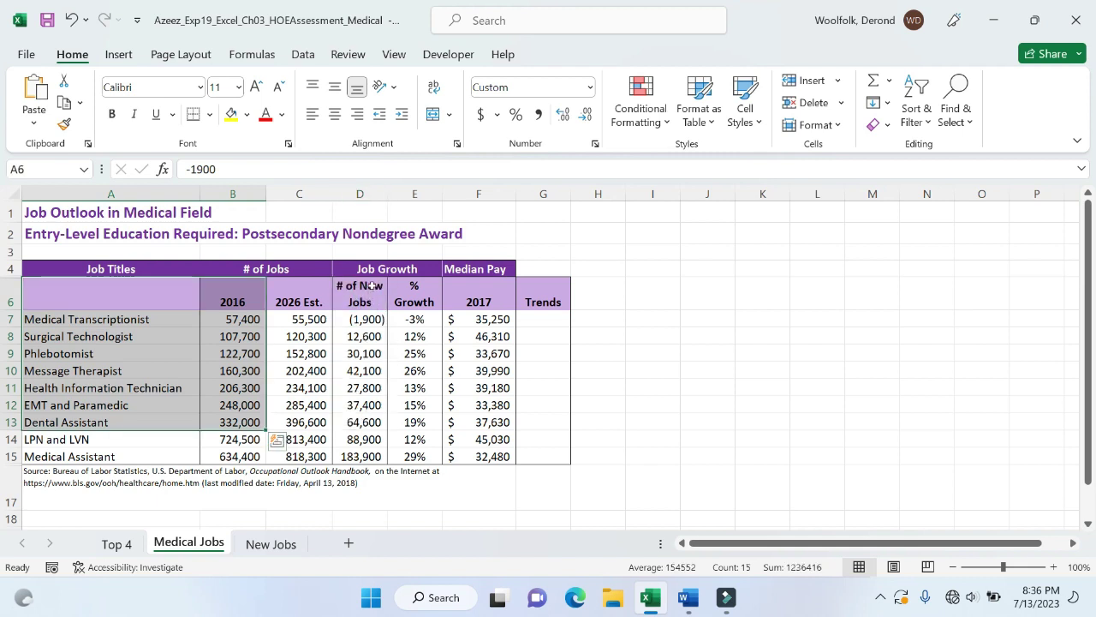
{"action": "left_click_drag", "start_coordinate": [372, 299], "coordinate": [366, 422]}
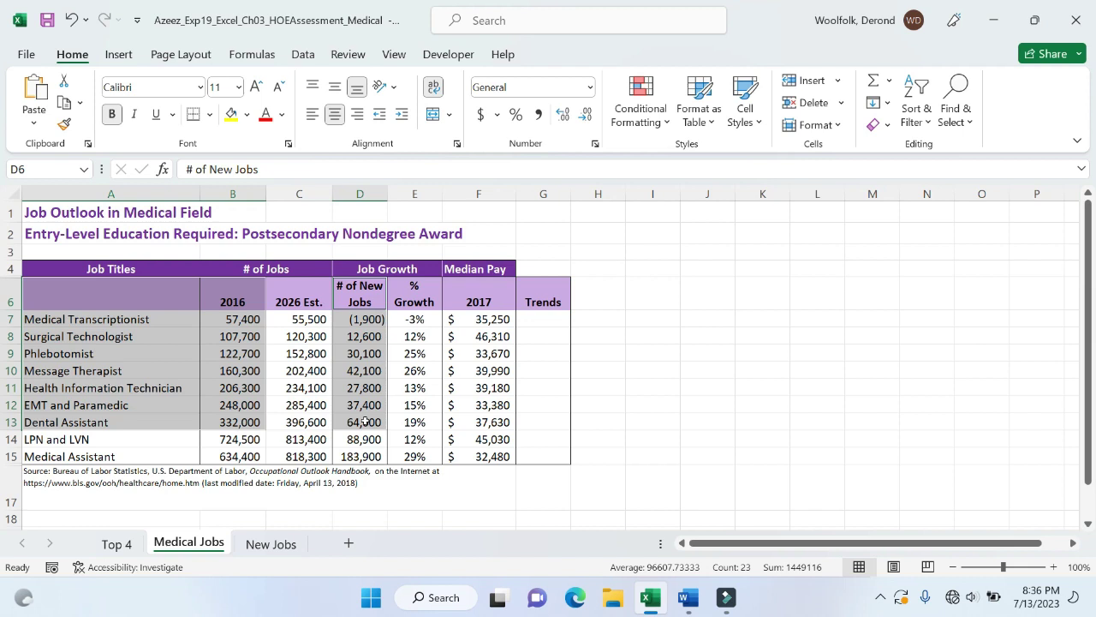
Step: Open Recommended Charts and compare a stacked column preview under All Charts
{"action": "left_click", "coordinate": [120, 54]}
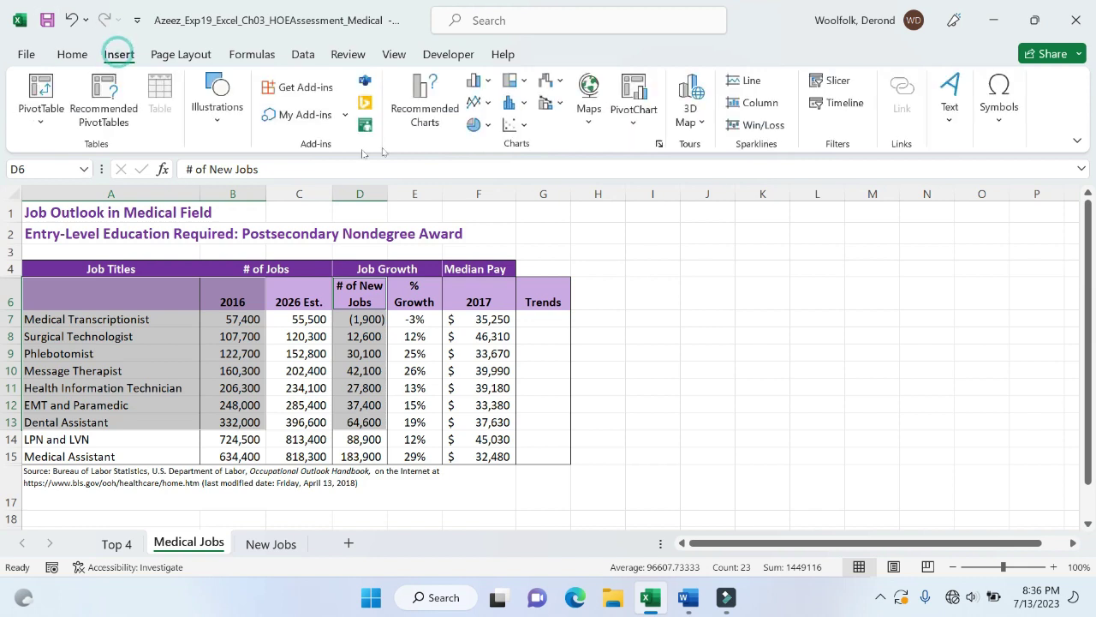
{"action": "left_click", "coordinate": [426, 89]}
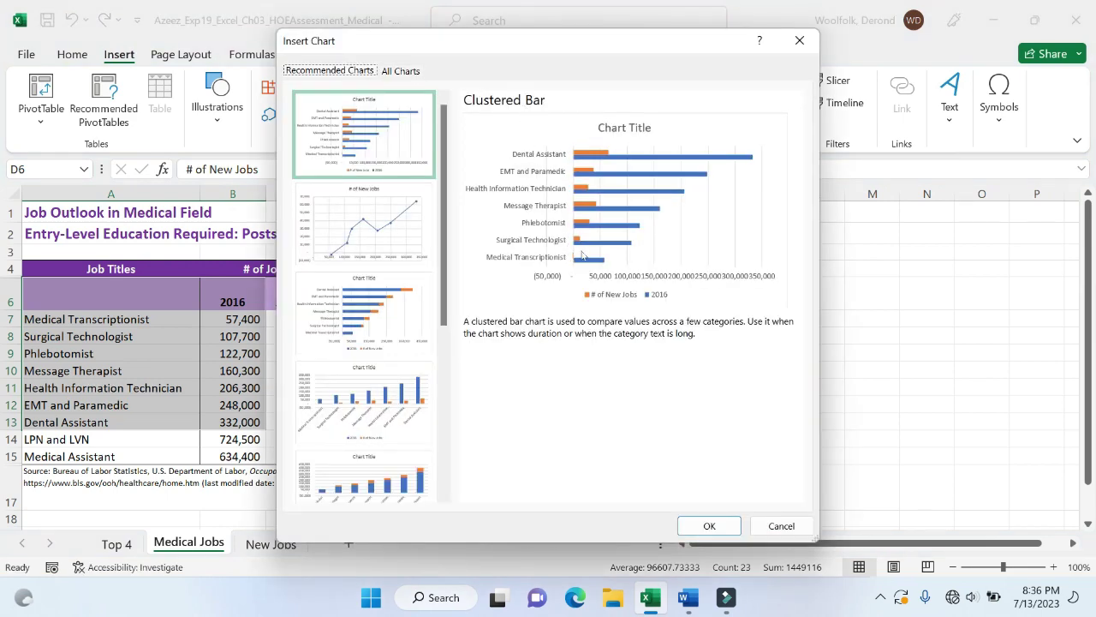
{"action": "left_click", "coordinate": [404, 71]}
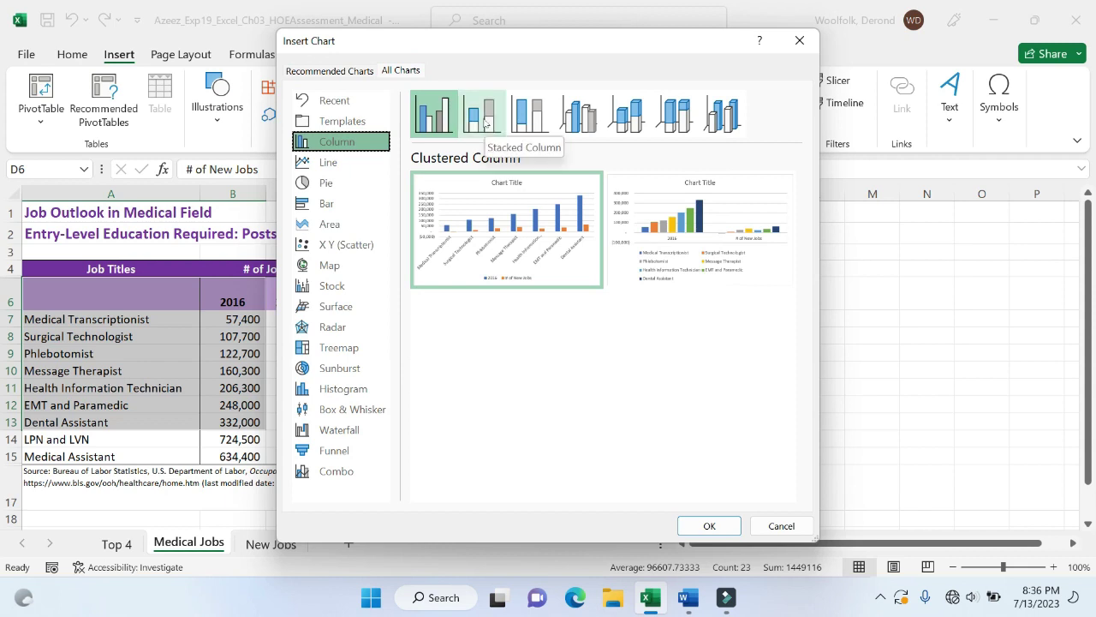
{"action": "left_click", "coordinate": [485, 123]}
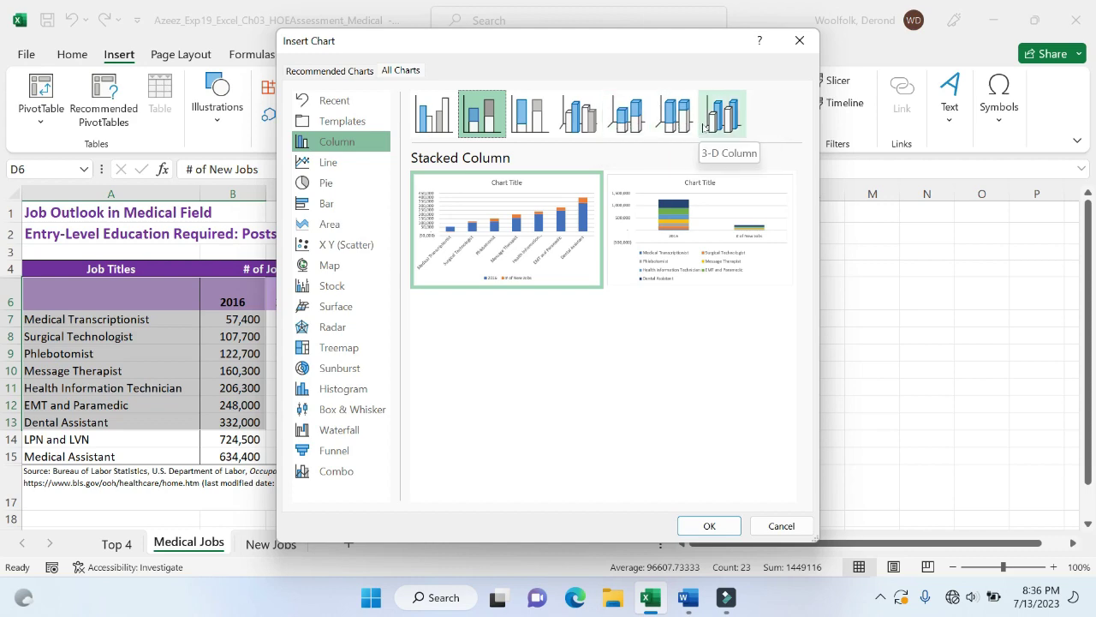
{"action": "left_click", "coordinate": [687, 597]}
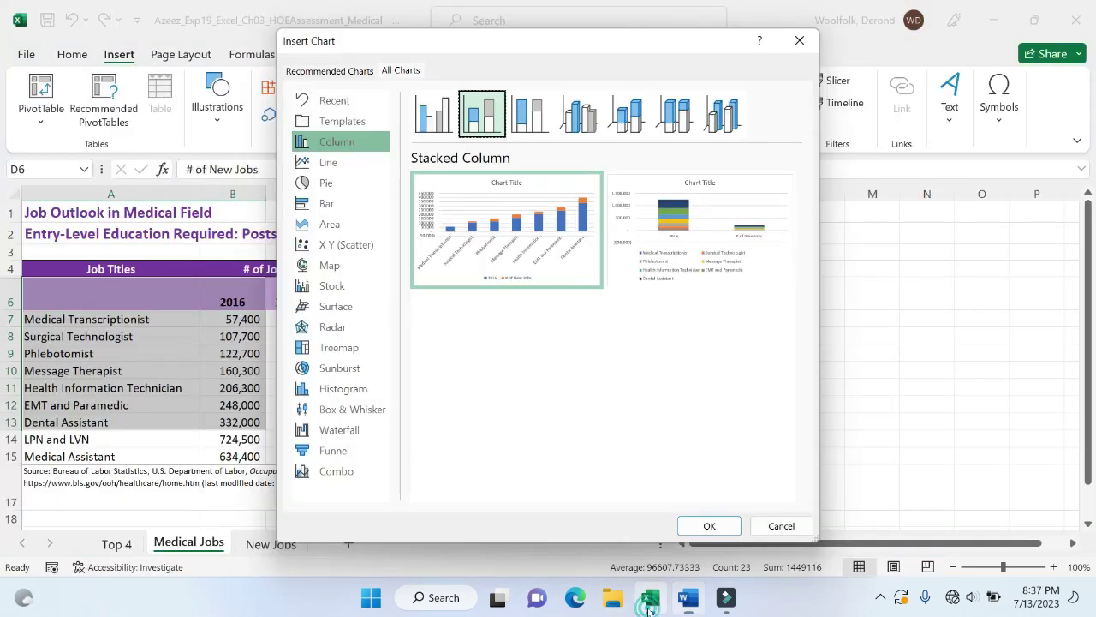
{"action": "left_click", "coordinate": [651, 597]}
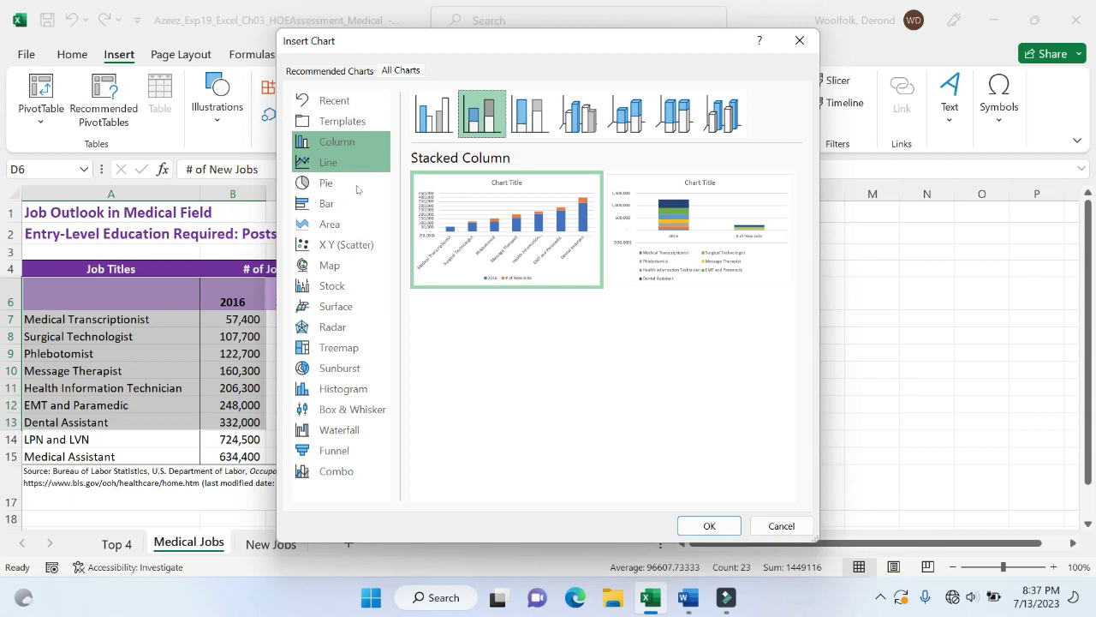
{"action": "left_click", "coordinate": [344, 71]}
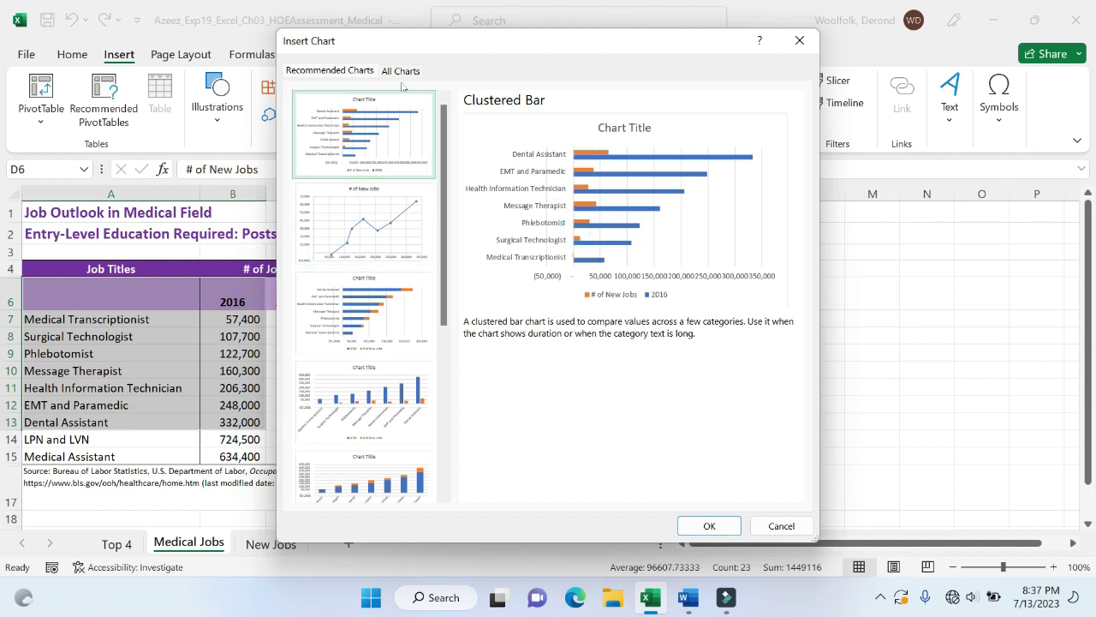
Step: Insert the recommended Stacked Bar chart of 2016 and # of New Jobs
{"action": "left_click", "coordinate": [388, 247]}
{"action": "left_click", "coordinate": [378, 310]}
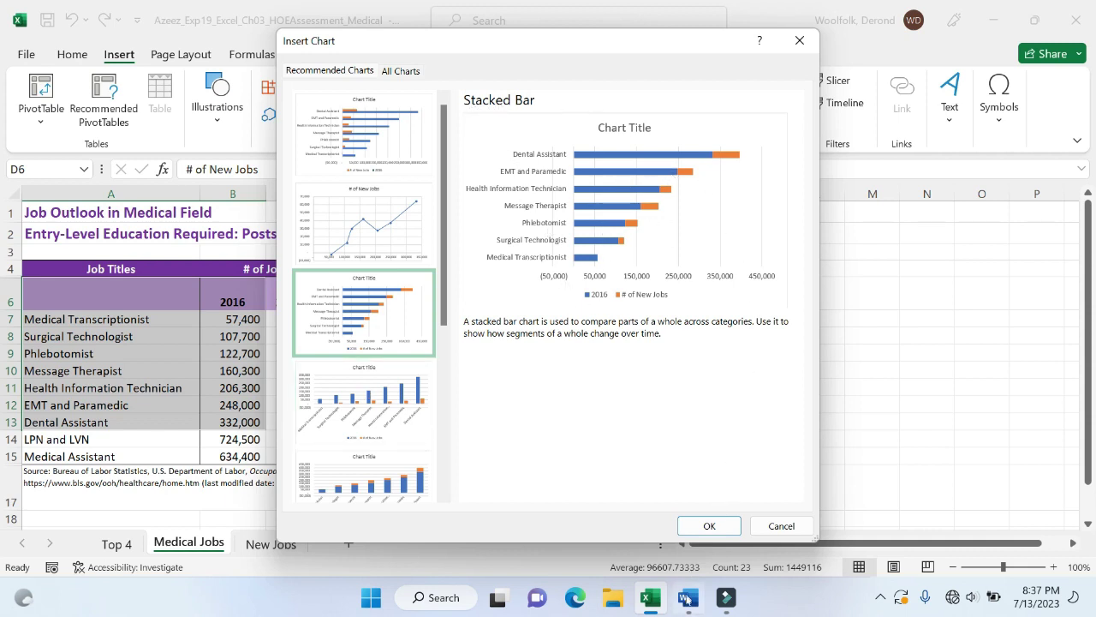
{"action": "left_click", "coordinate": [688, 597]}
{"action": "double_click", "coordinate": [561, 416]}
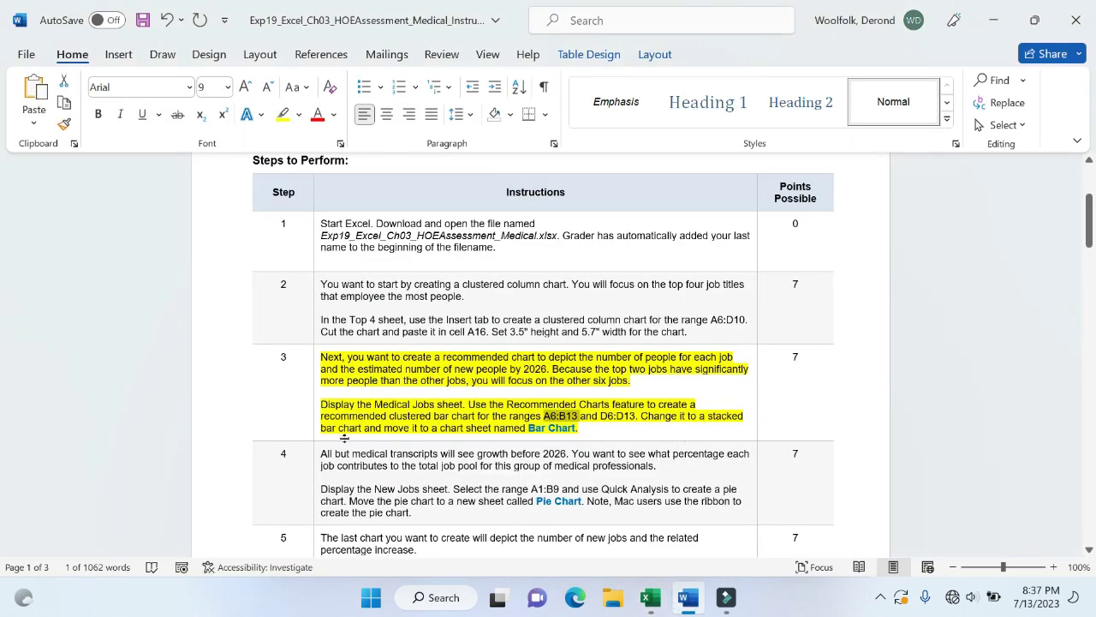
{"action": "left_click", "coordinate": [685, 599]}
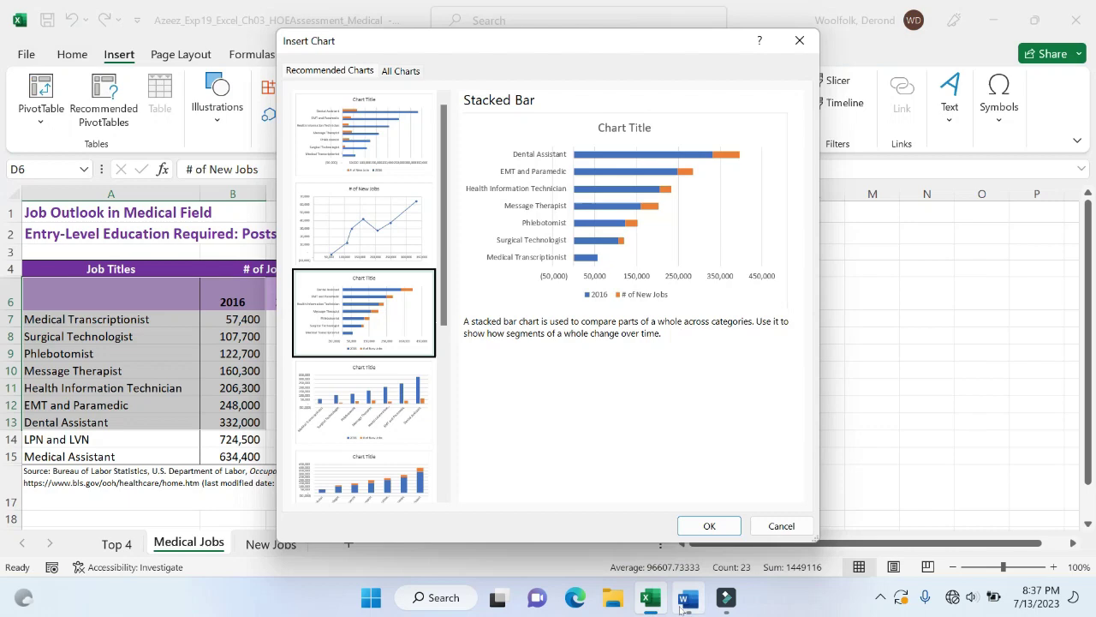
{"action": "left_click", "coordinate": [709, 529]}
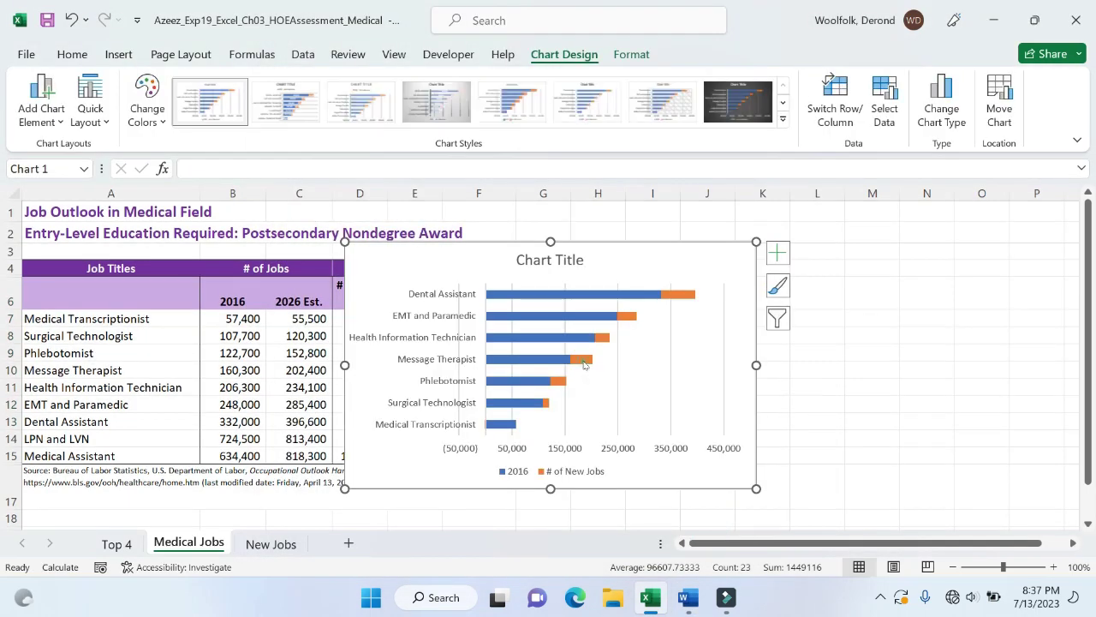
Step: Open Move Chart for the stacked bar chart and choose New sheet
{"action": "right_click", "coordinate": [585, 362]}
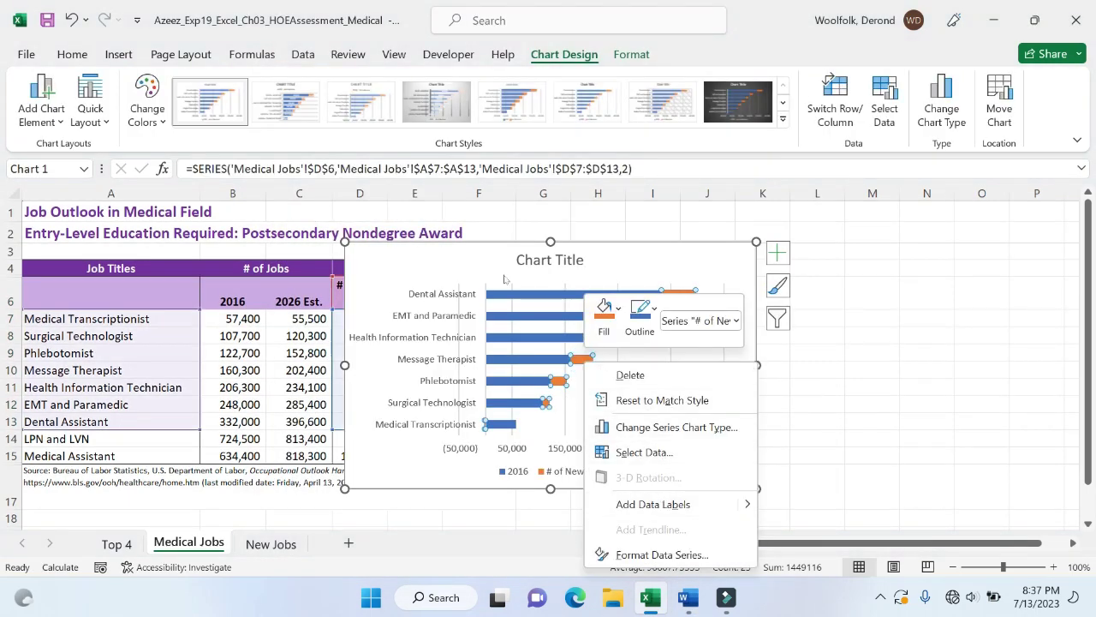
{"action": "left_click", "coordinate": [476, 263]}
{"action": "right_click", "coordinate": [475, 263]}
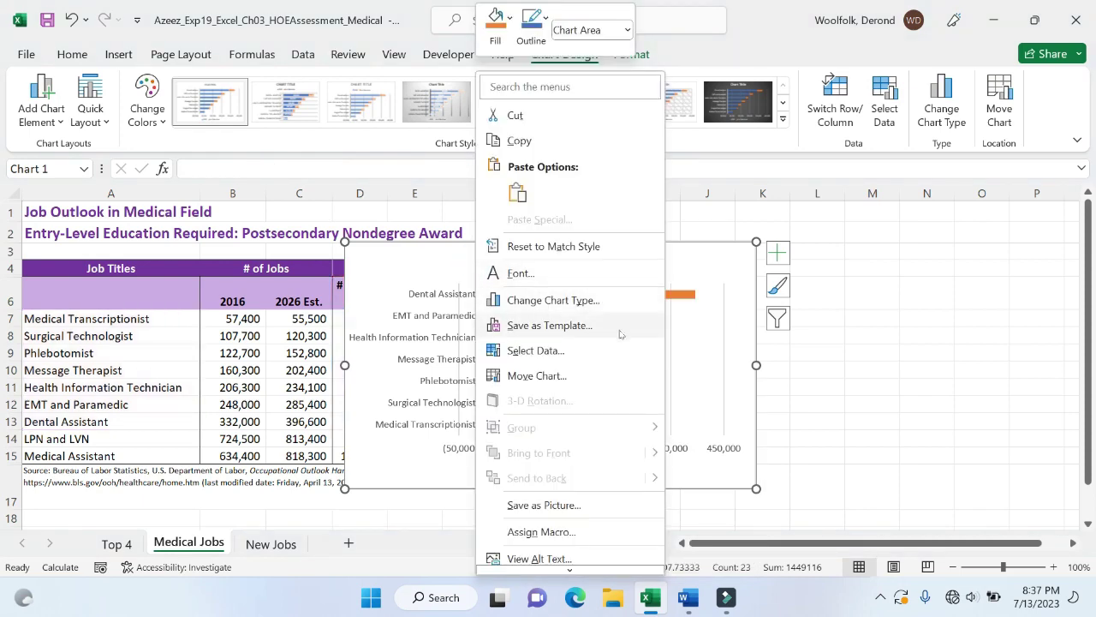
{"action": "left_click", "coordinate": [617, 375]}
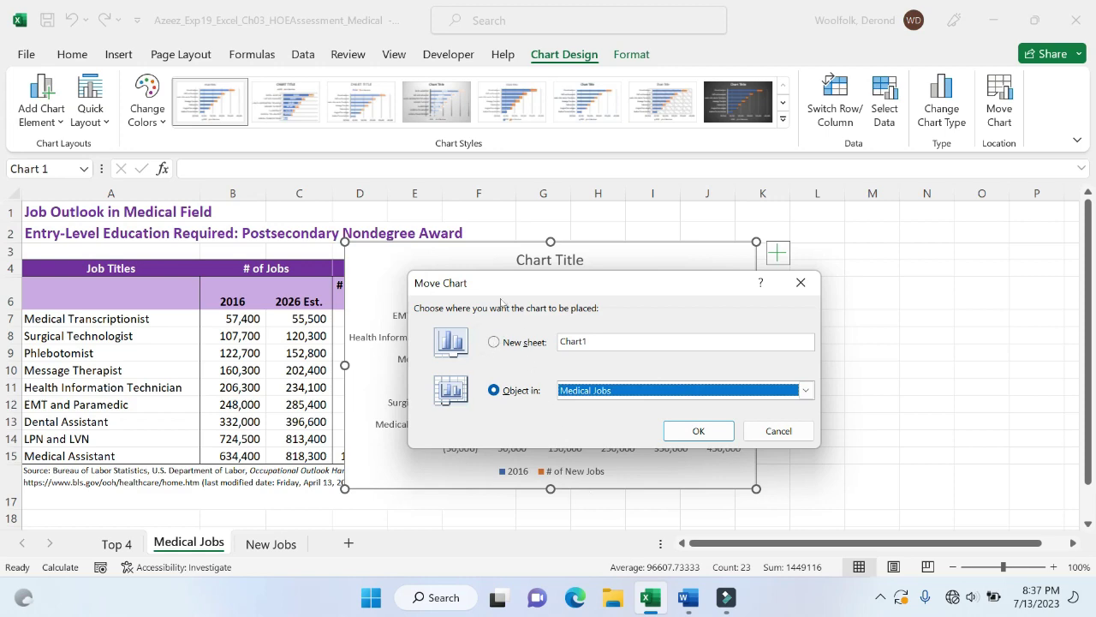
{"action": "left_click", "coordinate": [500, 342]}
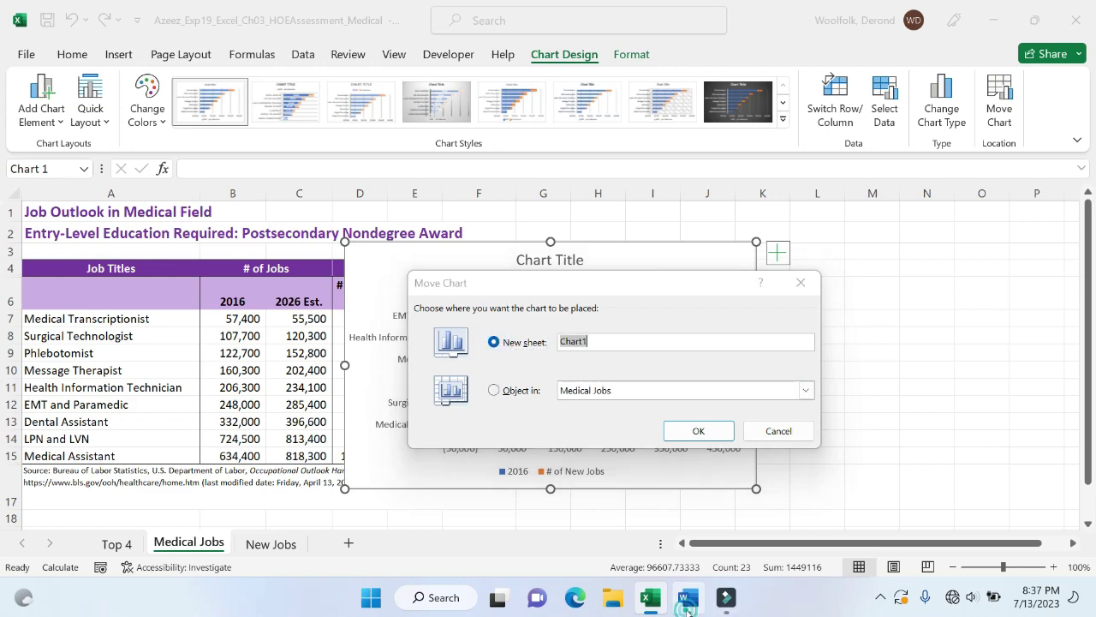
Step: Name the new chart sheet 'Bar Chart', copied from Word's step 3, and move the chart
{"action": "left_click", "coordinate": [687, 604]}
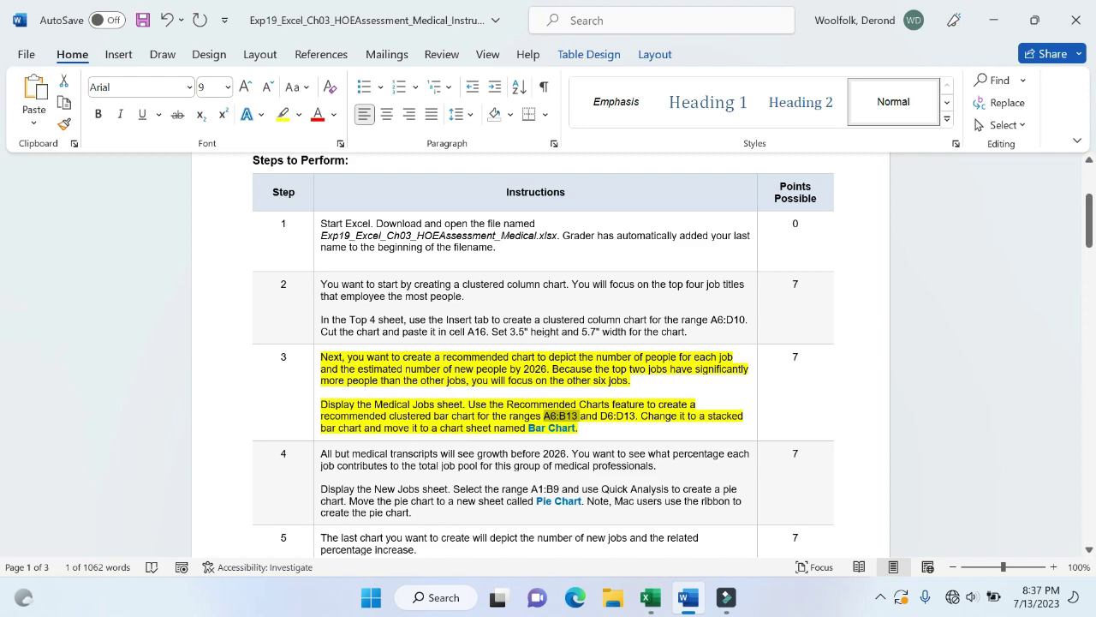
{"action": "left_click_drag", "start_coordinate": [576, 427], "coordinate": [529, 428]}
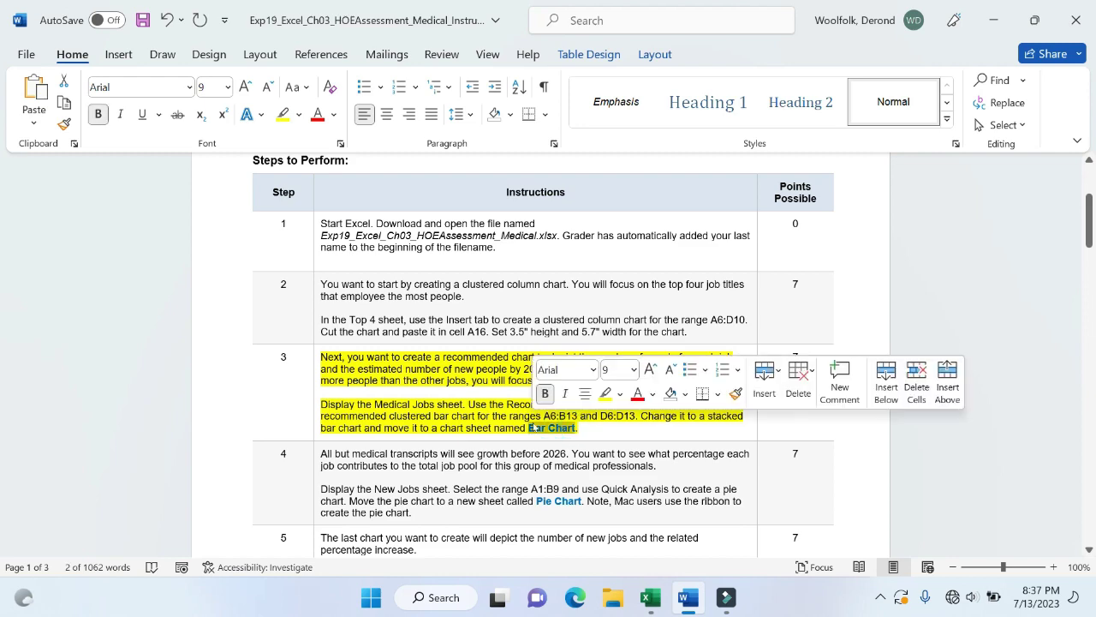
{"action": "key", "text": "ctrl+c"}
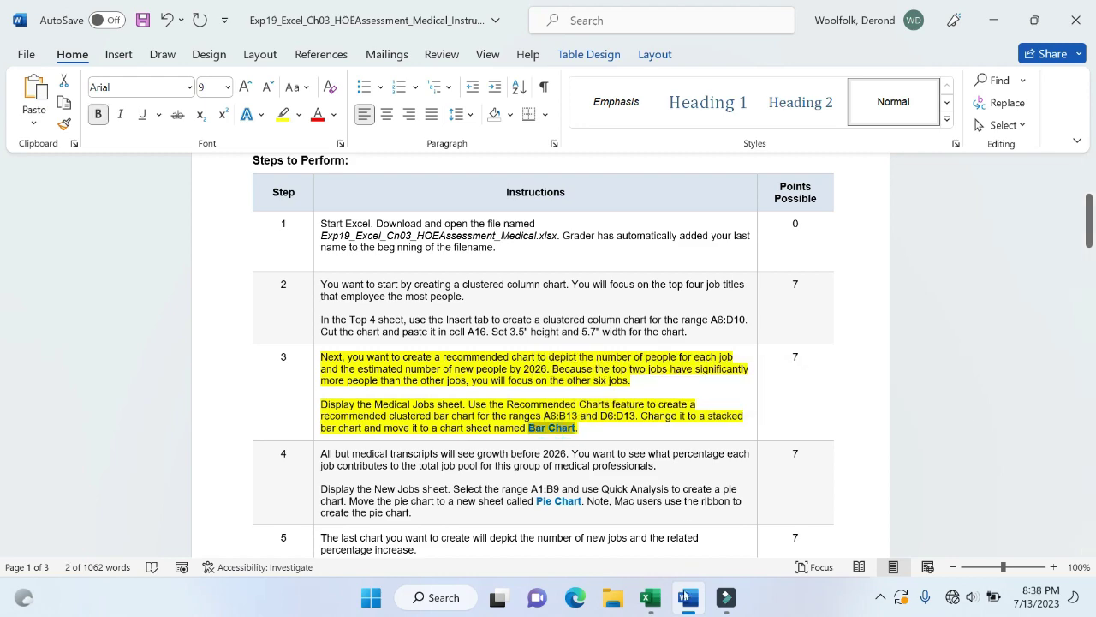
{"action": "left_click", "coordinate": [650, 597]}
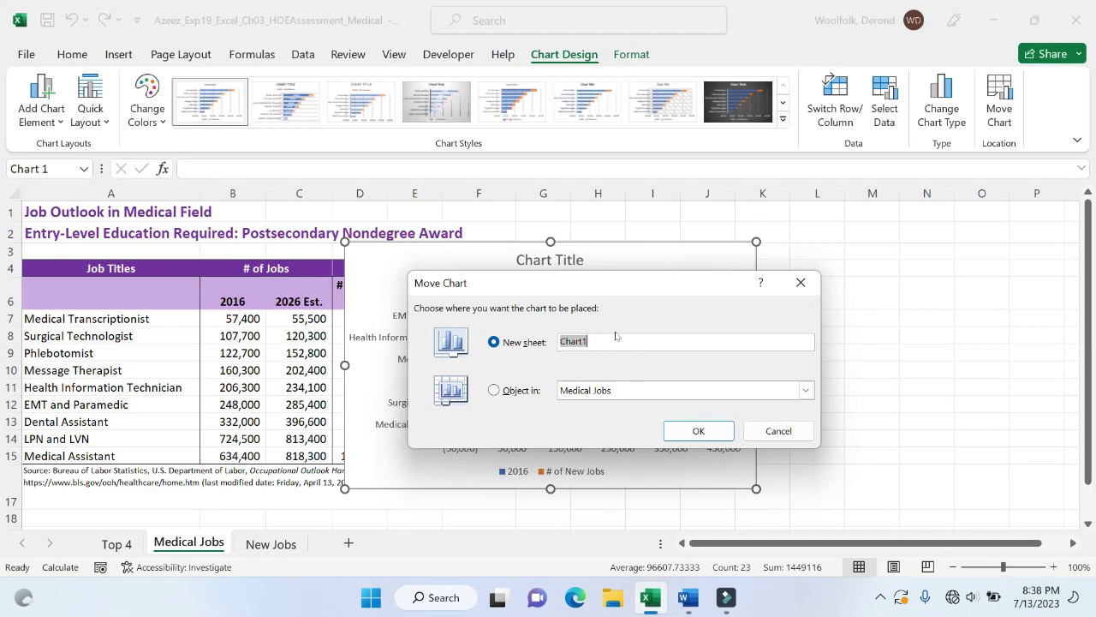
{"action": "key", "text": "BackSpace"}
{"action": "key", "text": "ctrl+v"}
{"action": "left_click", "coordinate": [698, 431]}
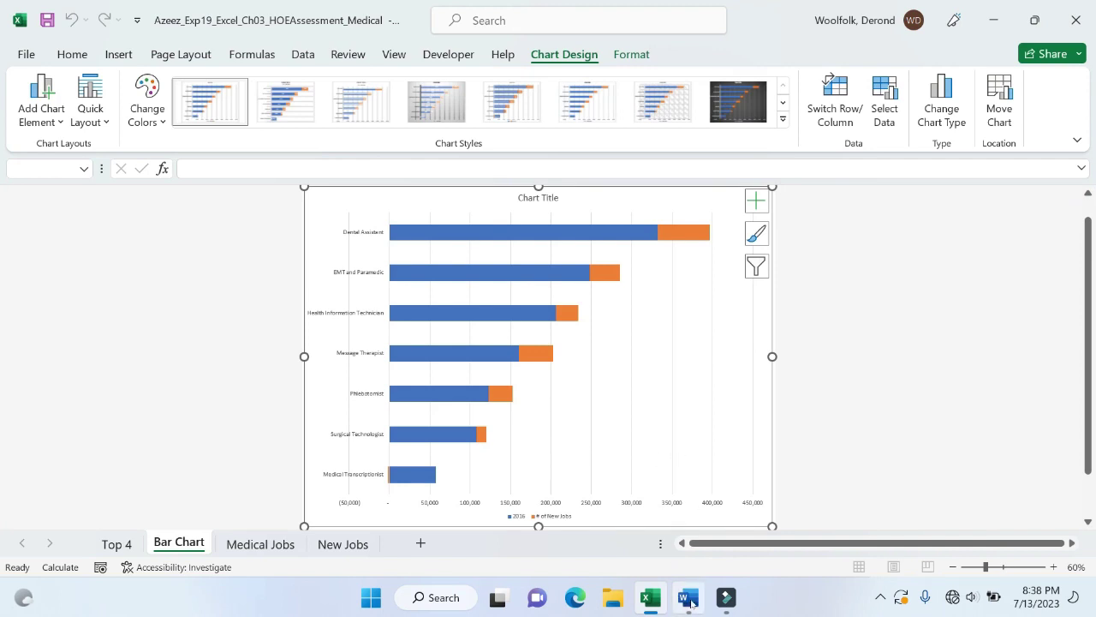
{"action": "left_click", "coordinate": [688, 599]}
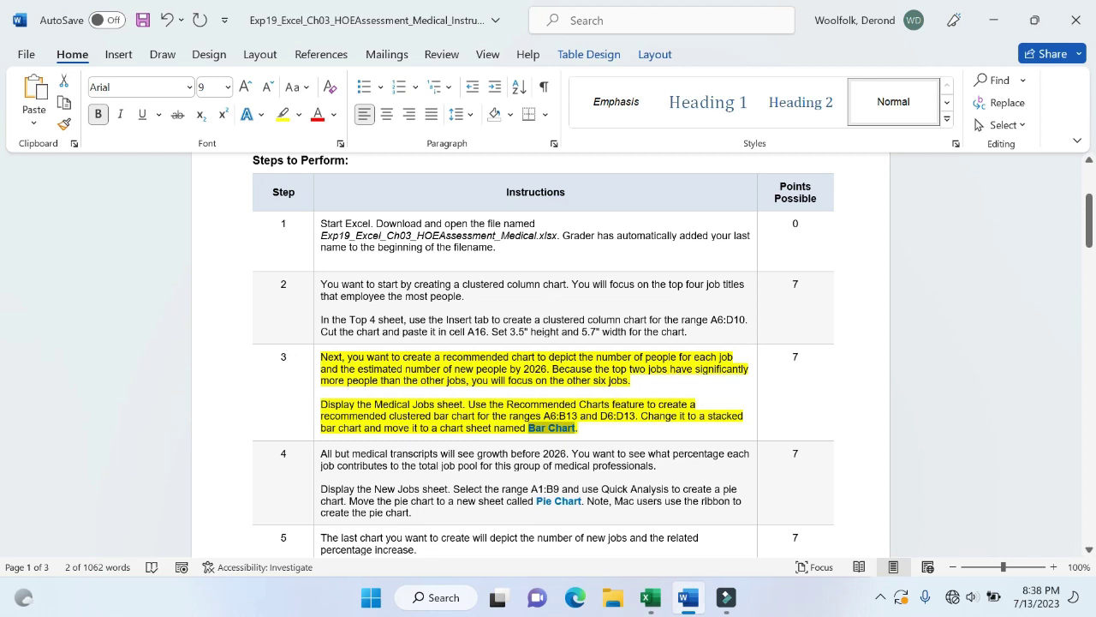
Step: Remove step 3's yellow highlight and highlight step 4's pie-chart instructions in yellow
{"action": "left_click", "coordinate": [309, 379]}
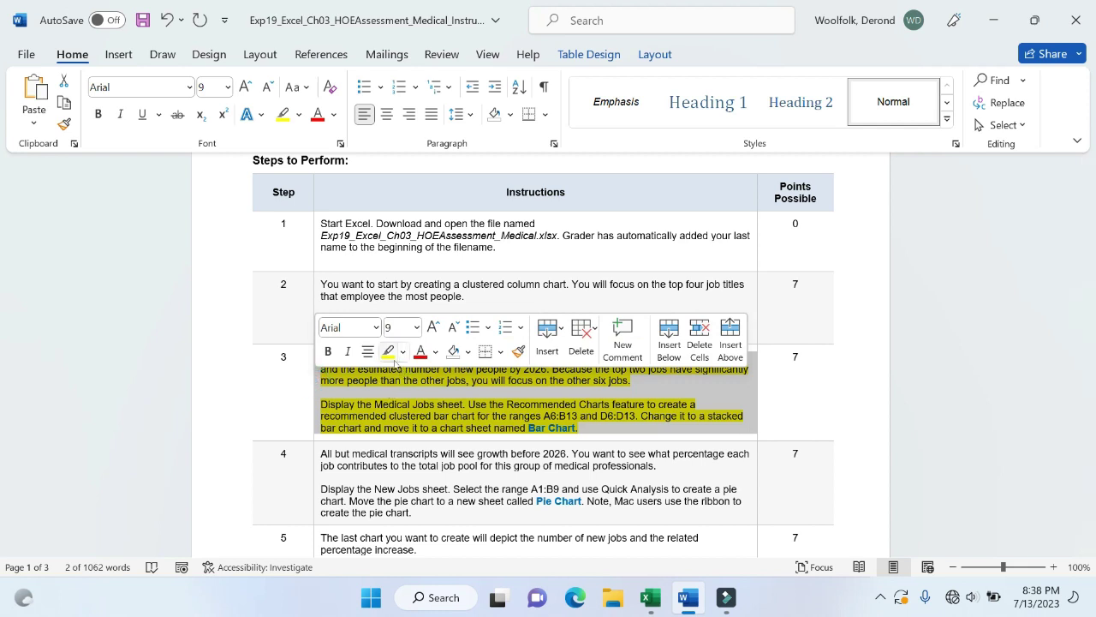
{"action": "left_click", "coordinate": [389, 352]}
{"action": "left_click", "coordinate": [306, 488]}
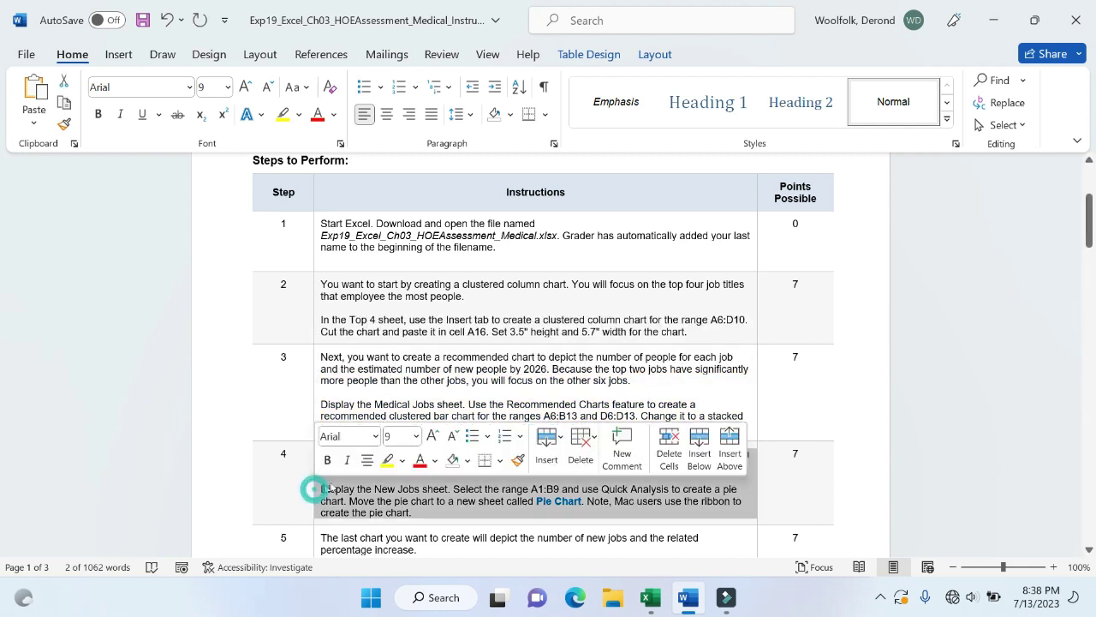
{"action": "left_click", "coordinate": [387, 460]}
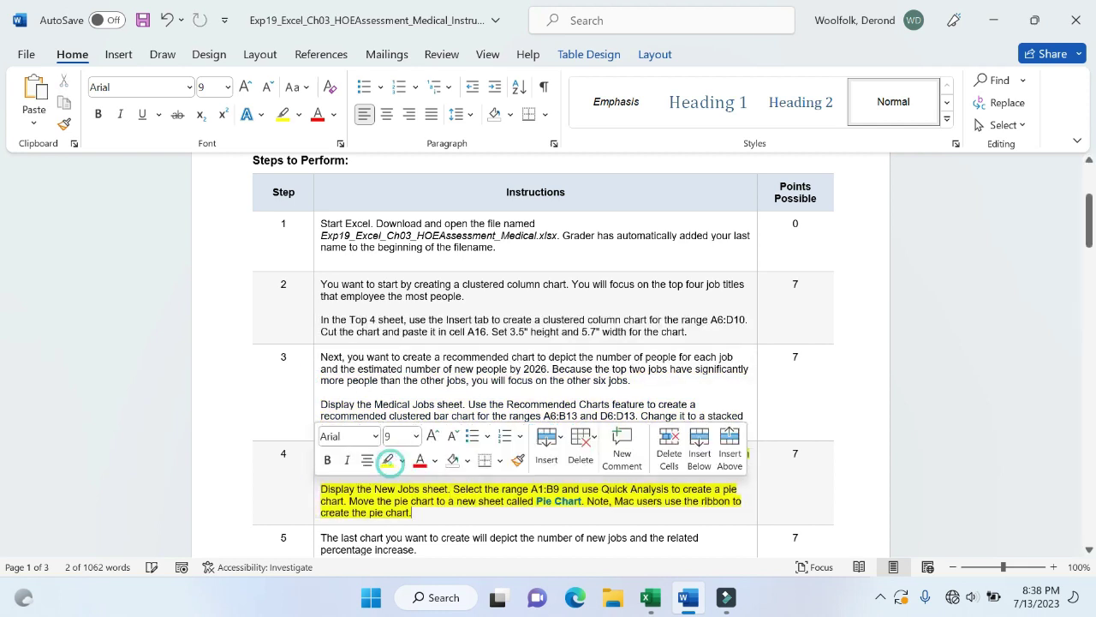
{"action": "left_click_drag", "start_coordinate": [1091, 227], "coordinate": [1092, 263]}
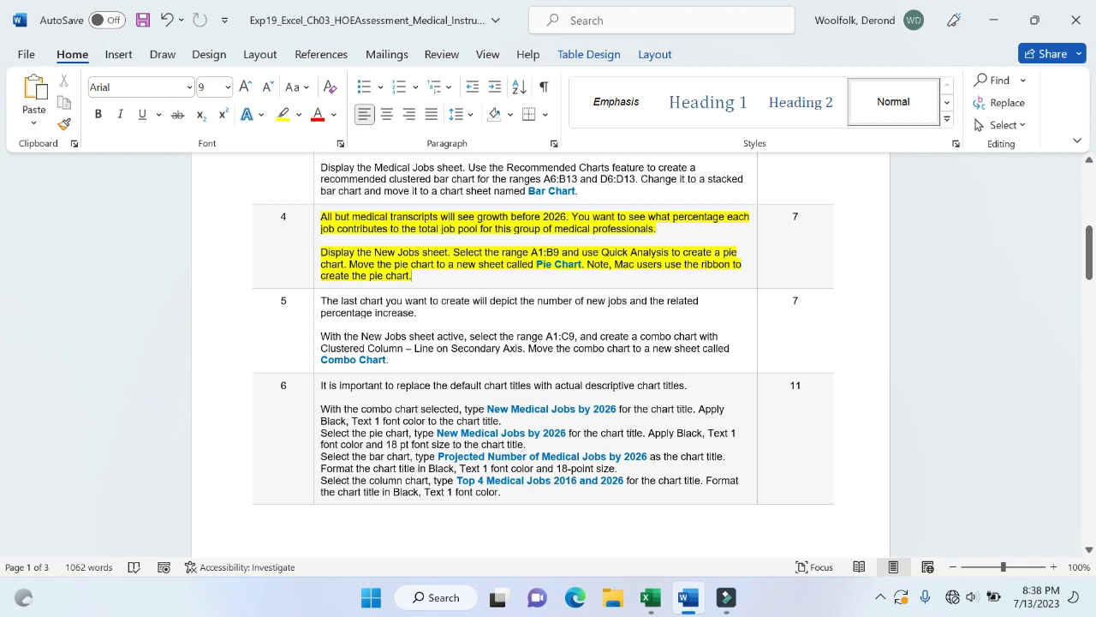
Step: Copy step 4's A1:B9 range reference and return to Excel
{"action": "left_click_drag", "start_coordinate": [562, 253], "coordinate": [531, 253]}
{"action": "key", "text": "ctrl+c"}
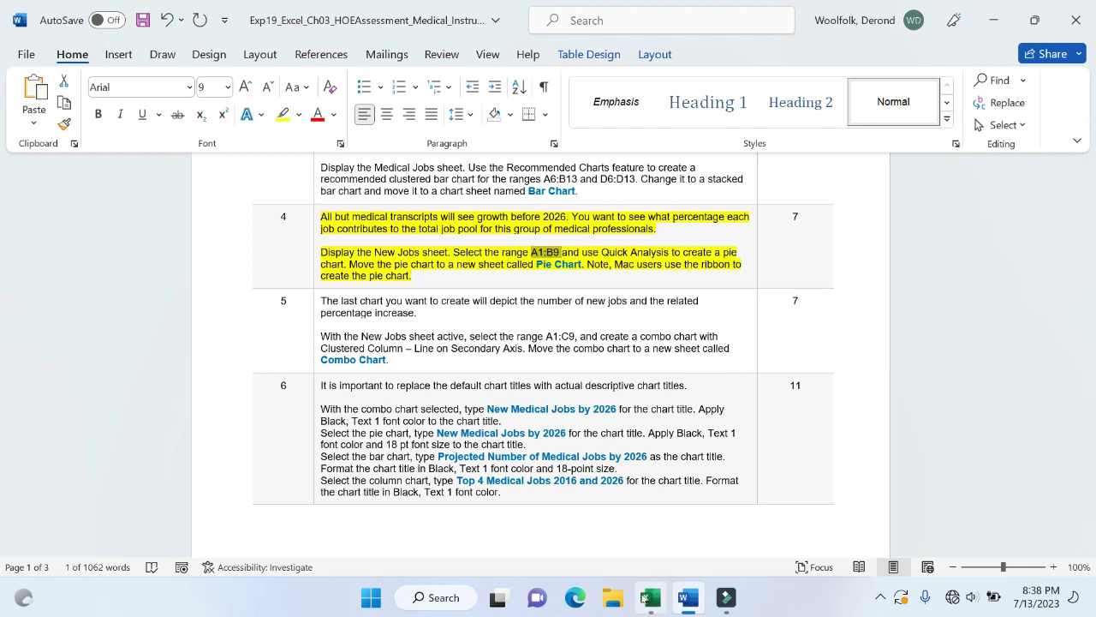
{"action": "left_click", "coordinate": [649, 597]}
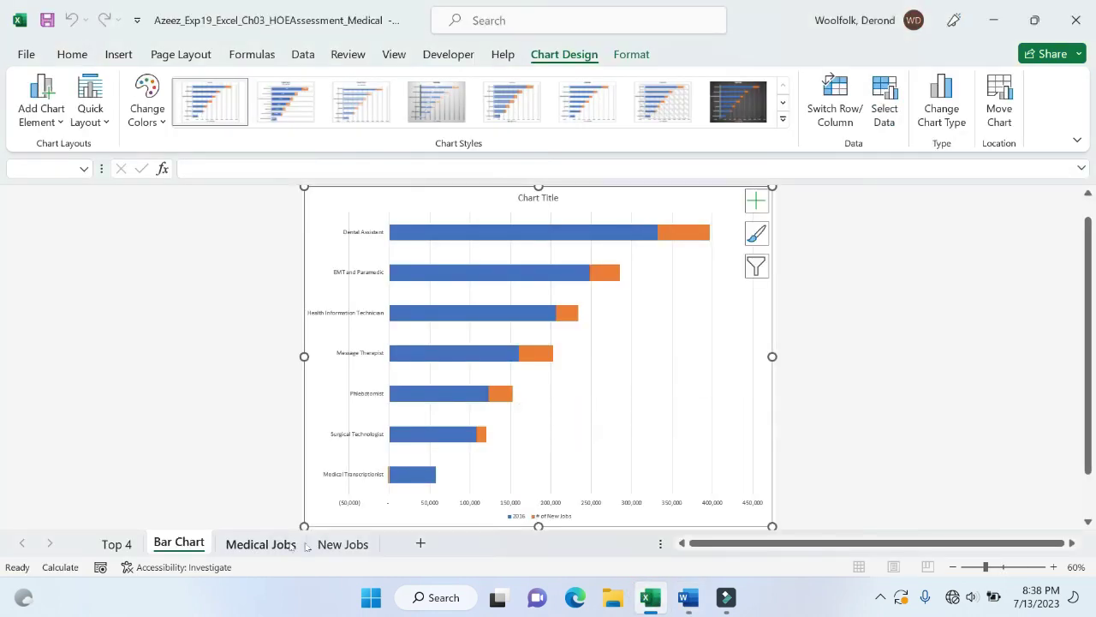
Step: On the New Jobs sheet, select A1:B9 and insert a pie chart through Quick Analysis
{"action": "left_click", "coordinate": [342, 543]}
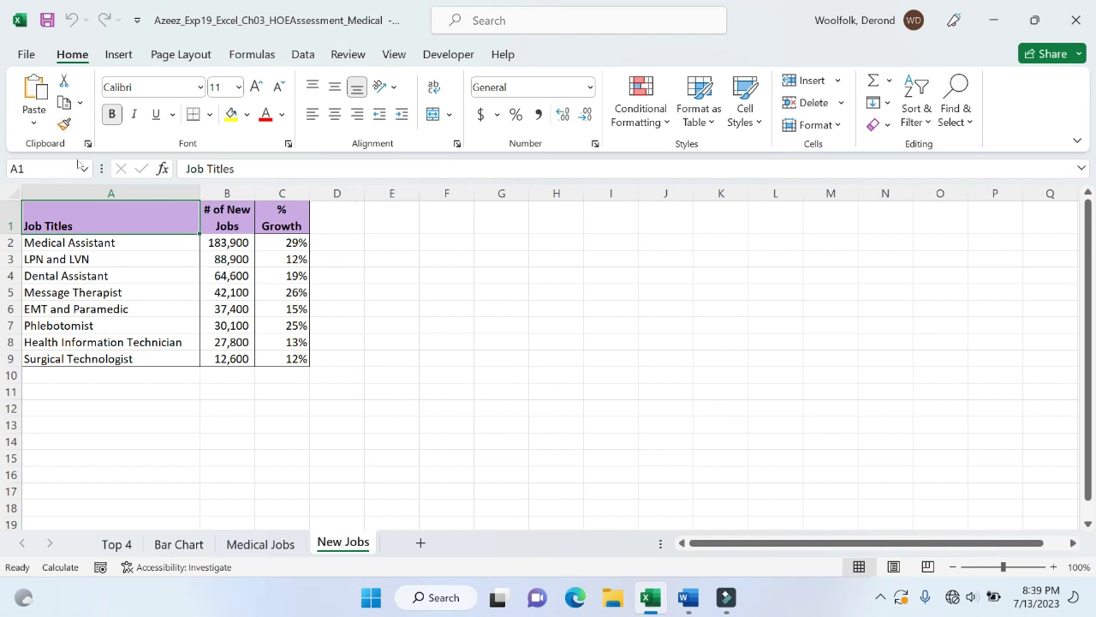
{"action": "left_click", "coordinate": [49, 167]}
{"action": "type", "text": "A1:B9"}
{"action": "key", "text": "Return"}
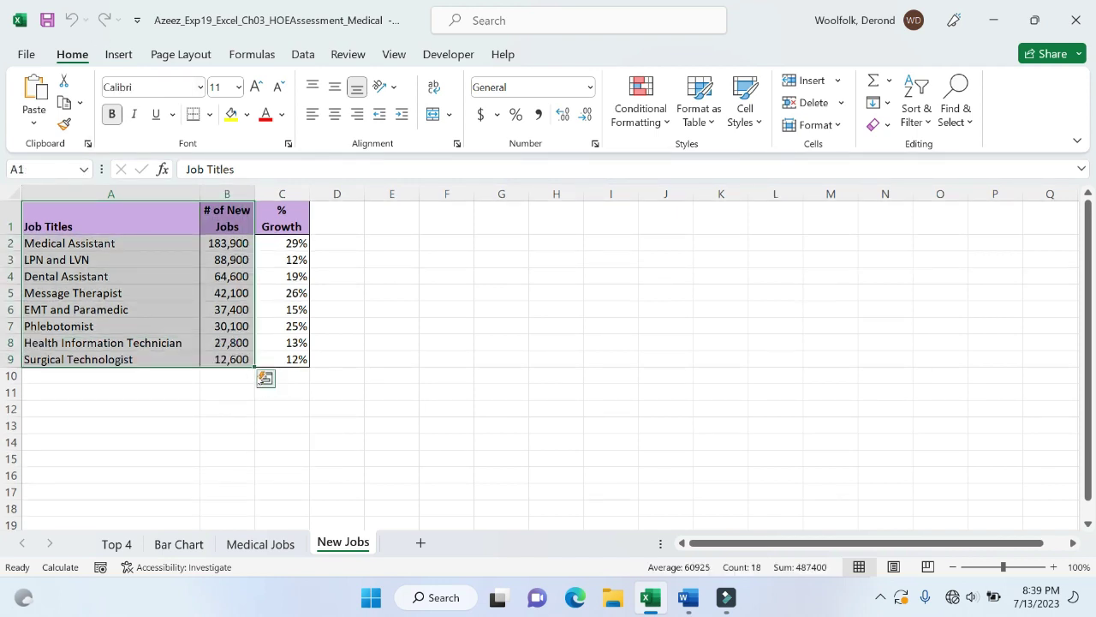
{"action": "left_click", "coordinate": [266, 377]}
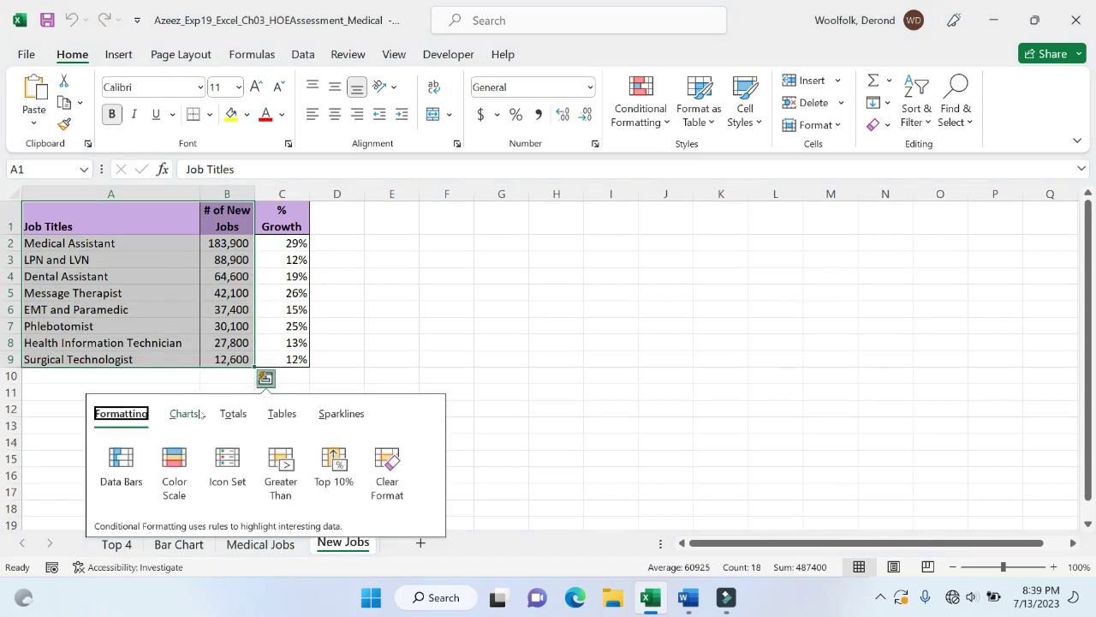
{"action": "left_click", "coordinate": [200, 412]}
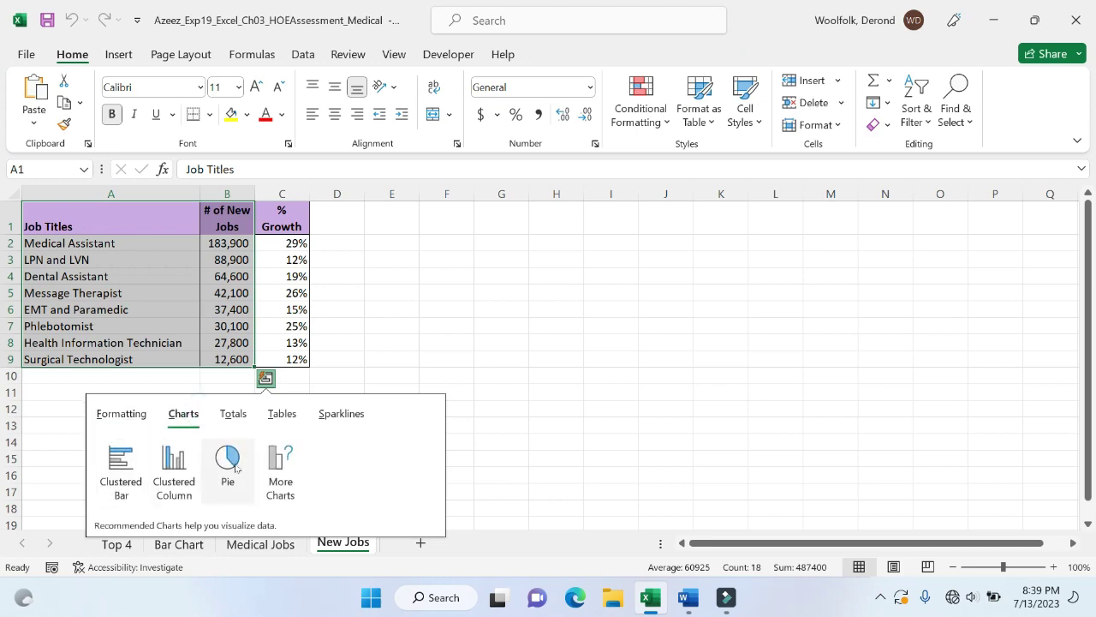
{"action": "left_click", "coordinate": [233, 462]}
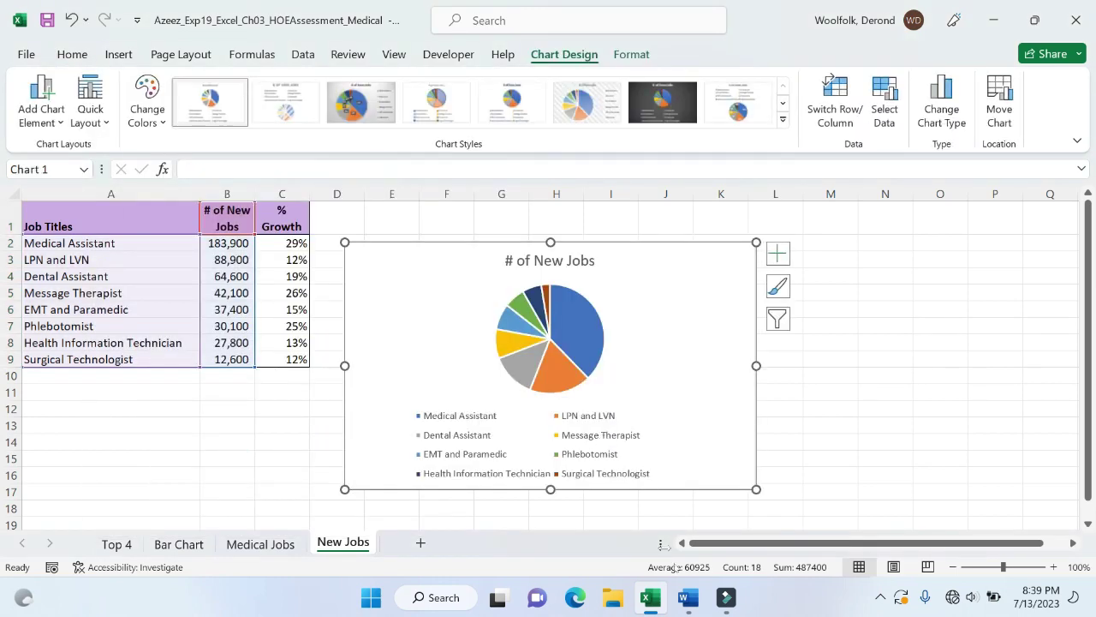
Step: Copy the sheet name 'Pie Chart' from the Word instructions and return to Excel
{"action": "left_click", "coordinate": [685, 603]}
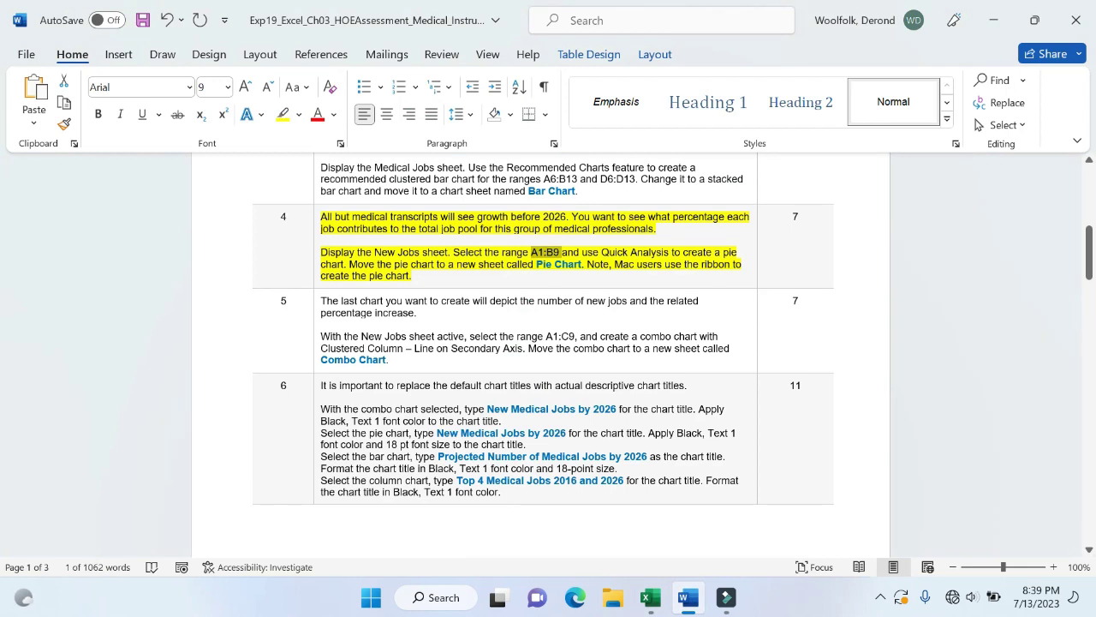
{"action": "left_click_drag", "start_coordinate": [582, 264], "coordinate": [543, 266]}
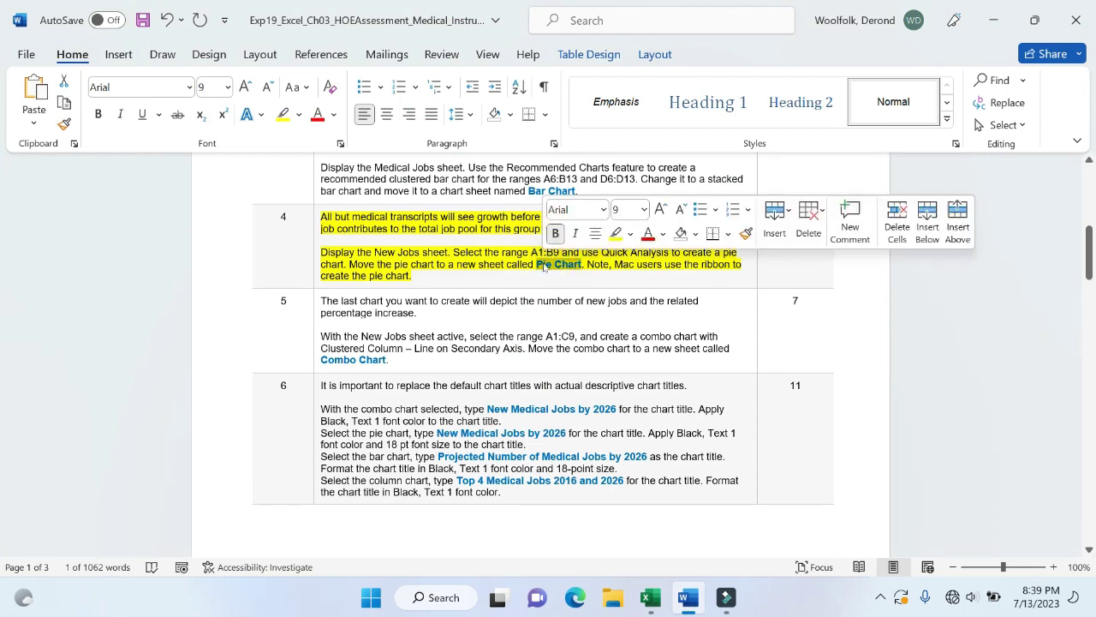
{"action": "key", "text": "ctrl+c"}
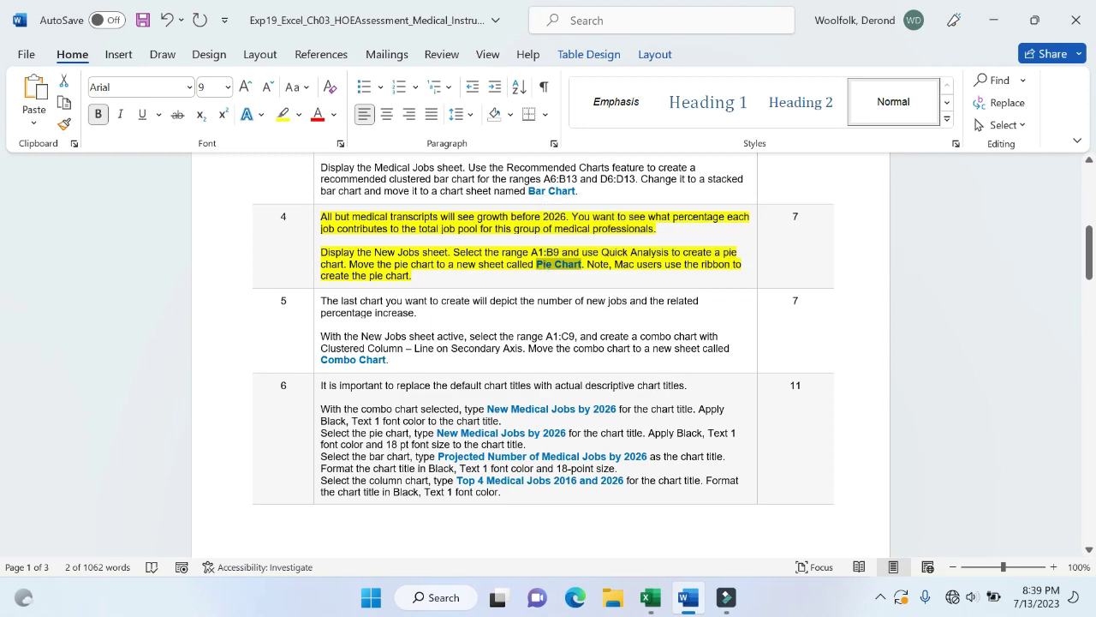
{"action": "left_click", "coordinate": [651, 597]}
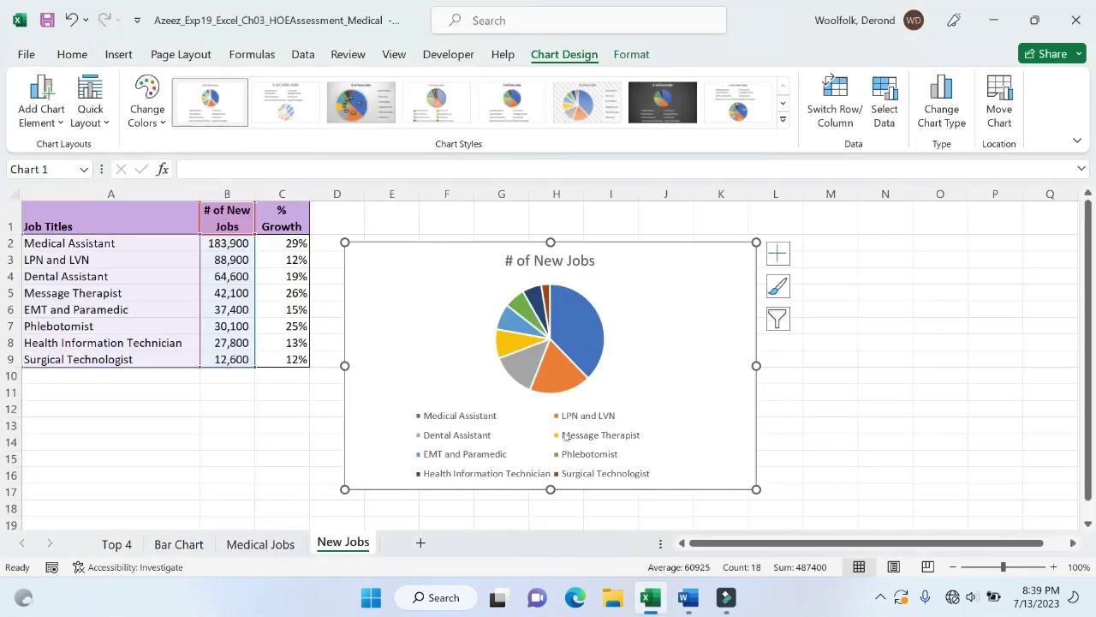
Step: Move the pie chart to a new chart sheet named 'Pie Chart', then bring Word forward
{"action": "left_click", "coordinate": [426, 272]}
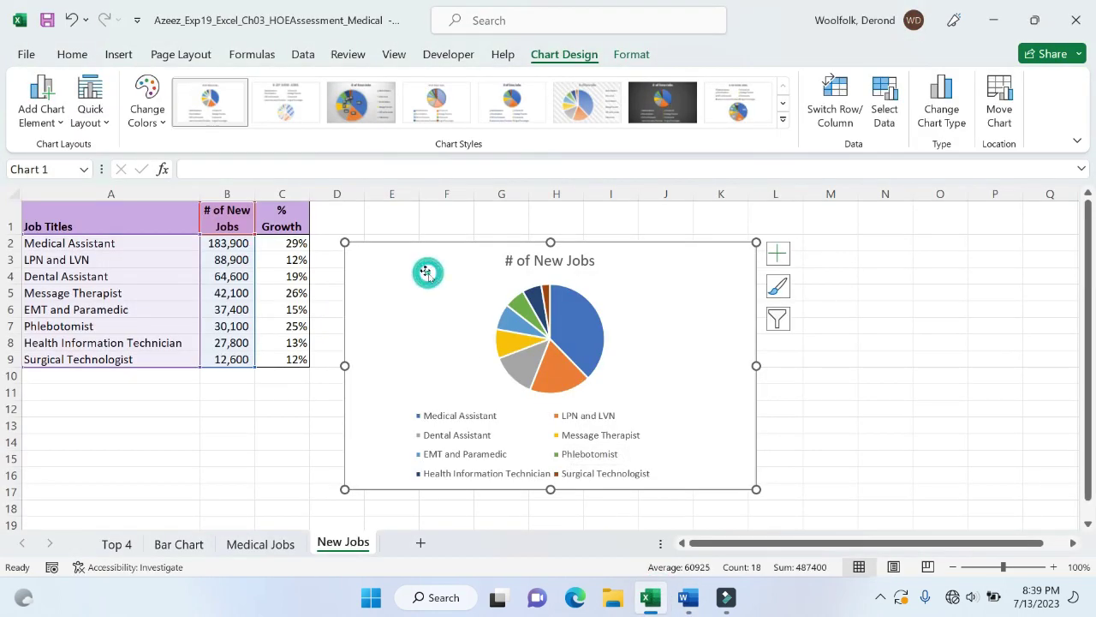
{"action": "right_click", "coordinate": [426, 273]}
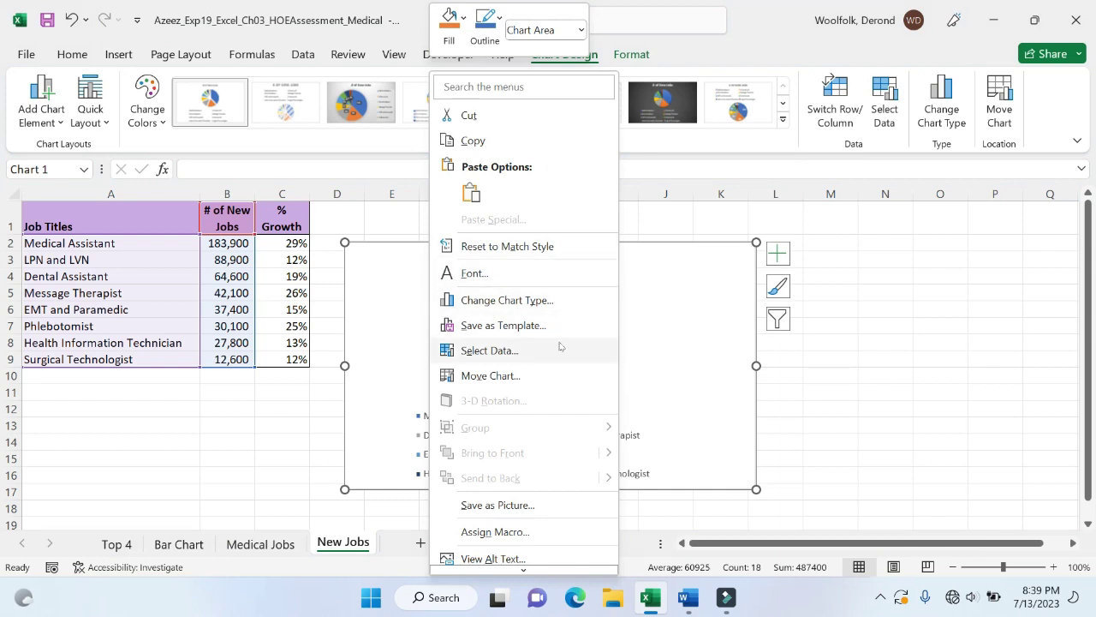
{"action": "left_click", "coordinate": [556, 382]}
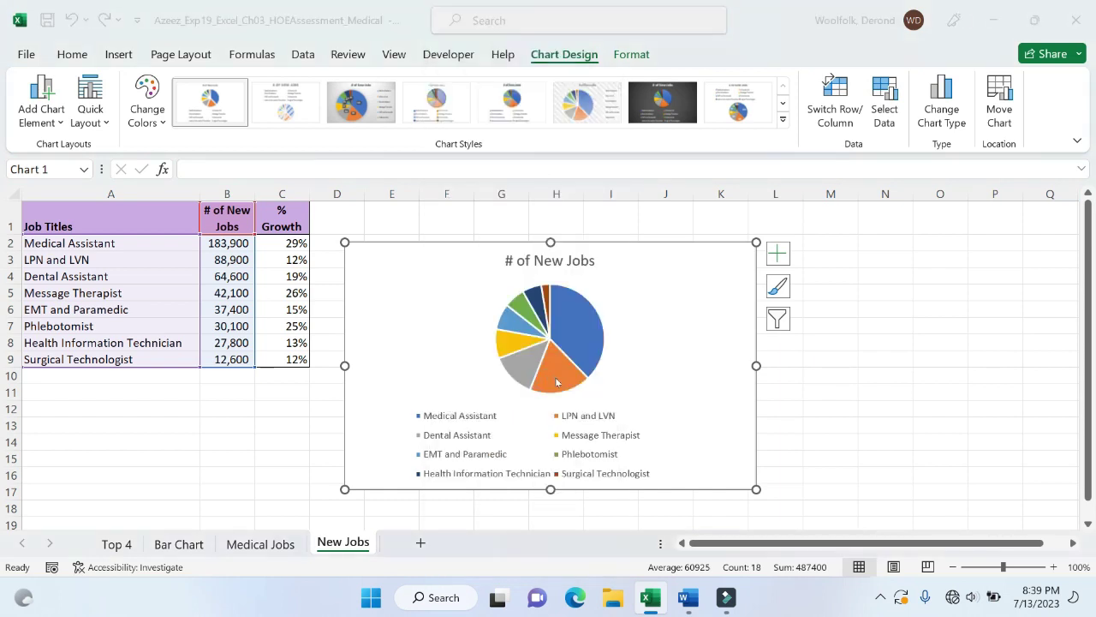
{"action": "left_click", "coordinate": [427, 348]}
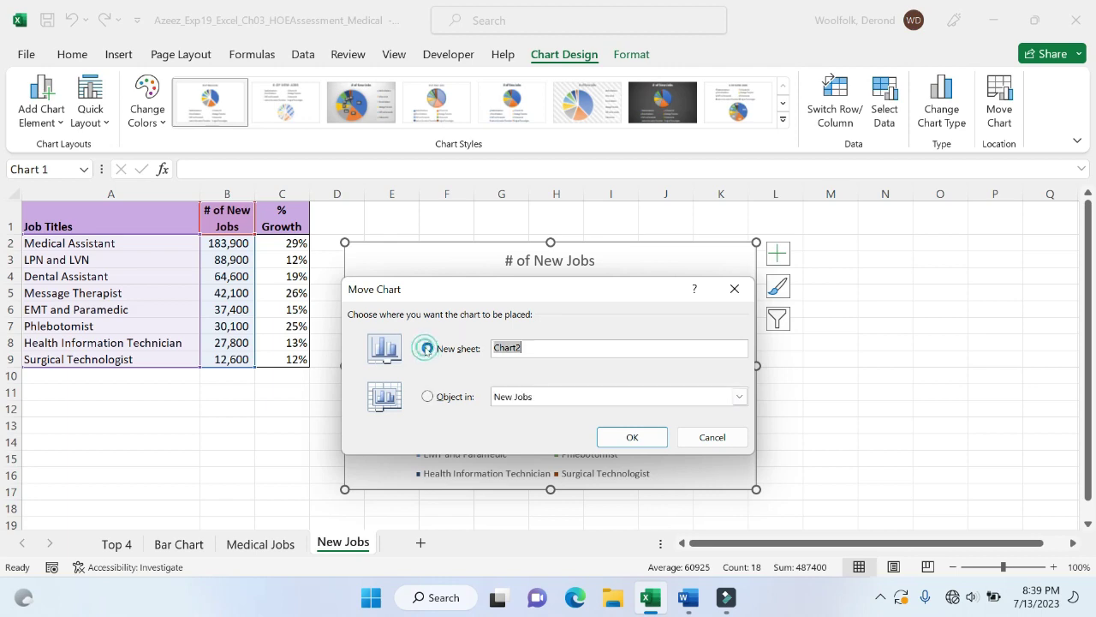
{"action": "key", "text": "BackSpace"}
{"action": "type", "text": "Pie Chart"}
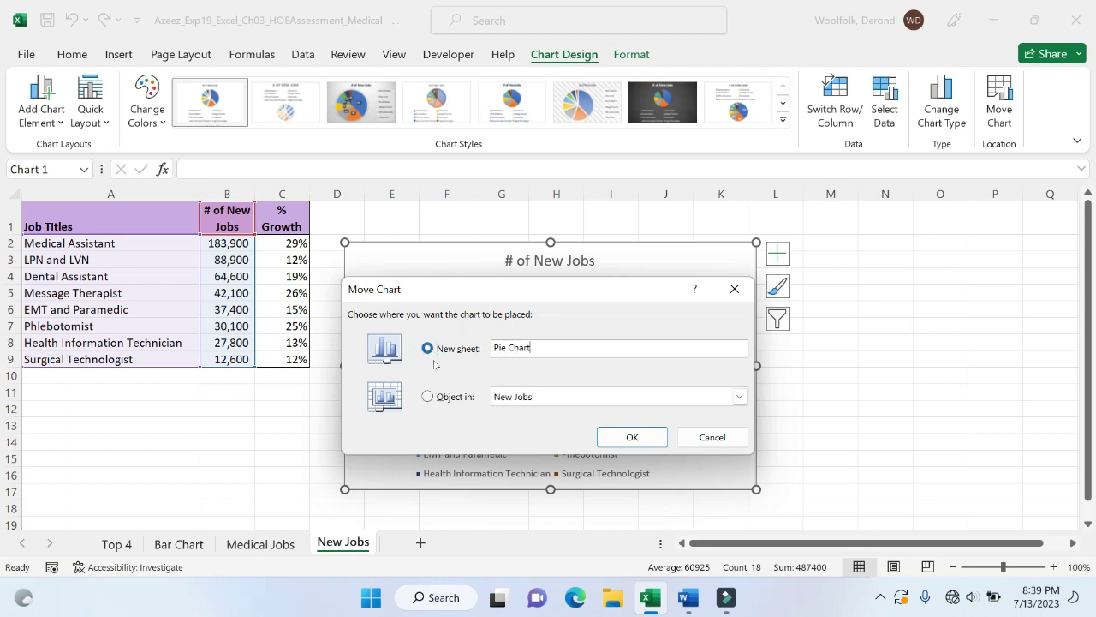
{"action": "left_click", "coordinate": [634, 438]}
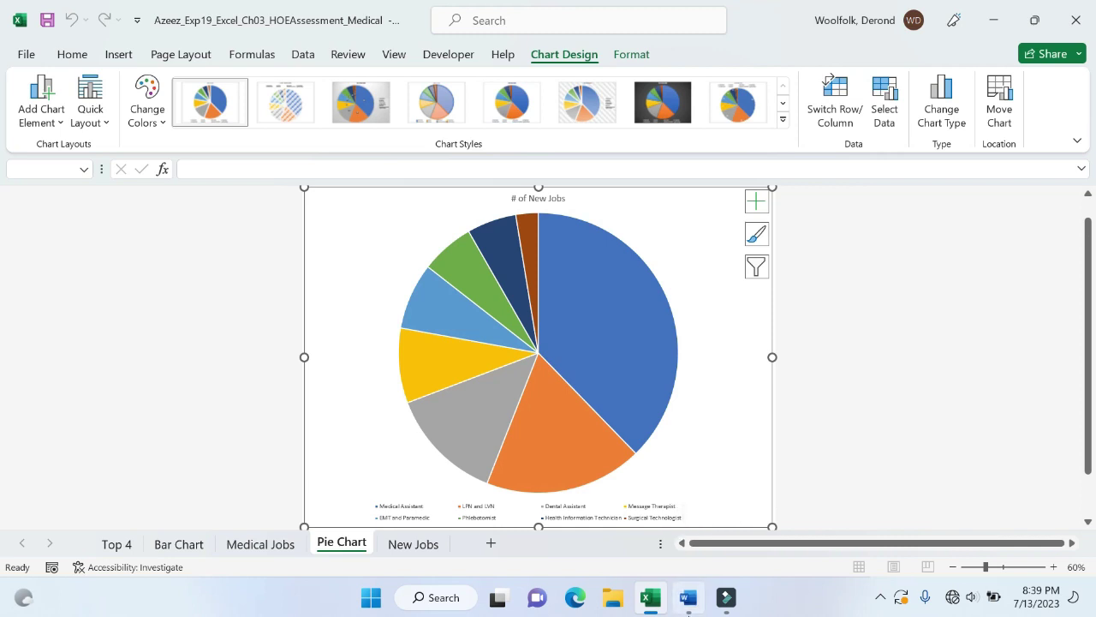
{"action": "left_click", "coordinate": [688, 597]}
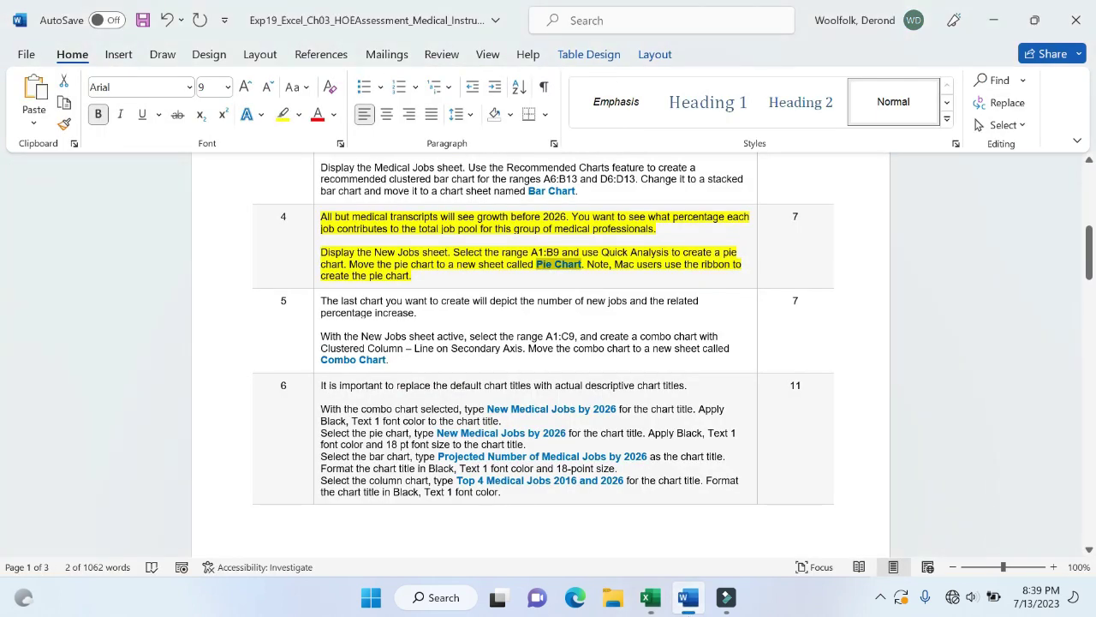
Step: Remove the yellow highlight from step 4's instructions in Word
{"action": "left_click", "coordinate": [312, 275]}
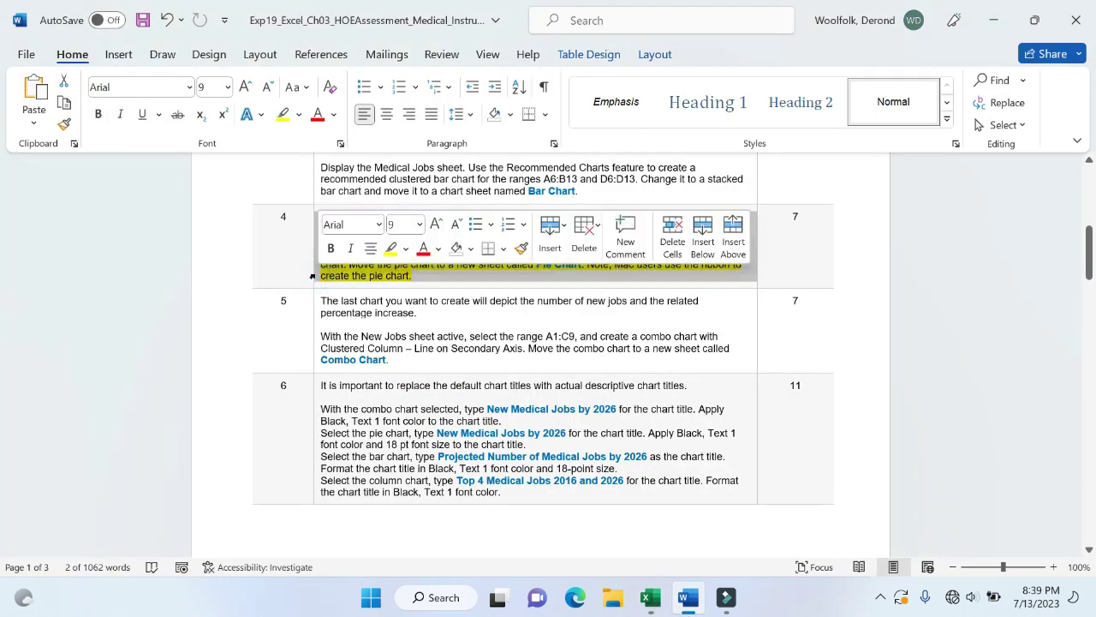
{"action": "left_click", "coordinate": [390, 249]}
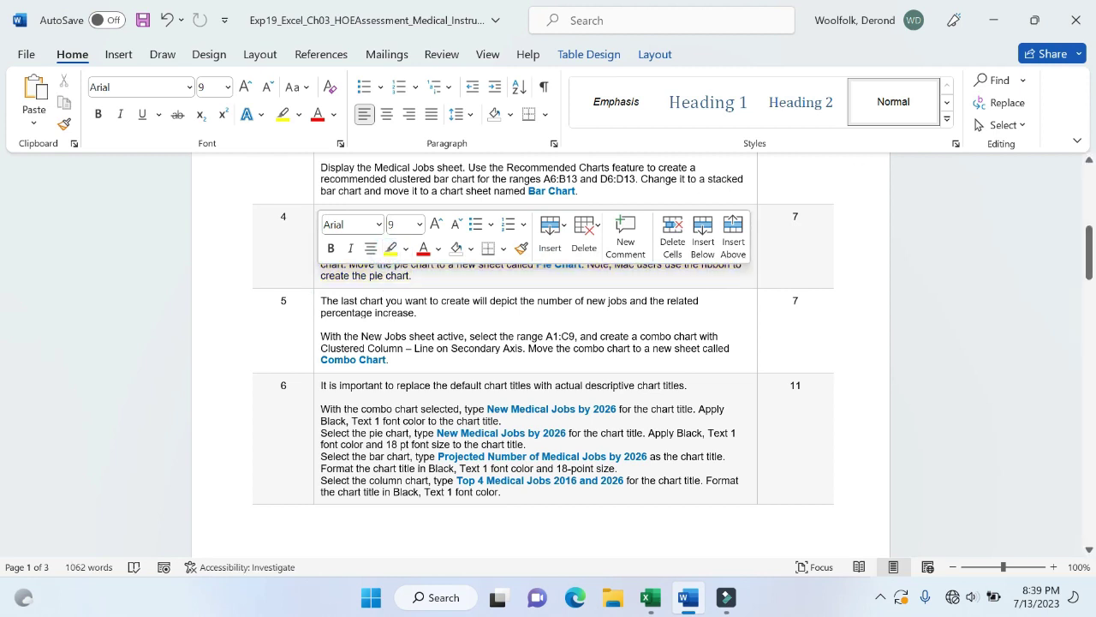
{"action": "left_click", "coordinate": [929, 246]}
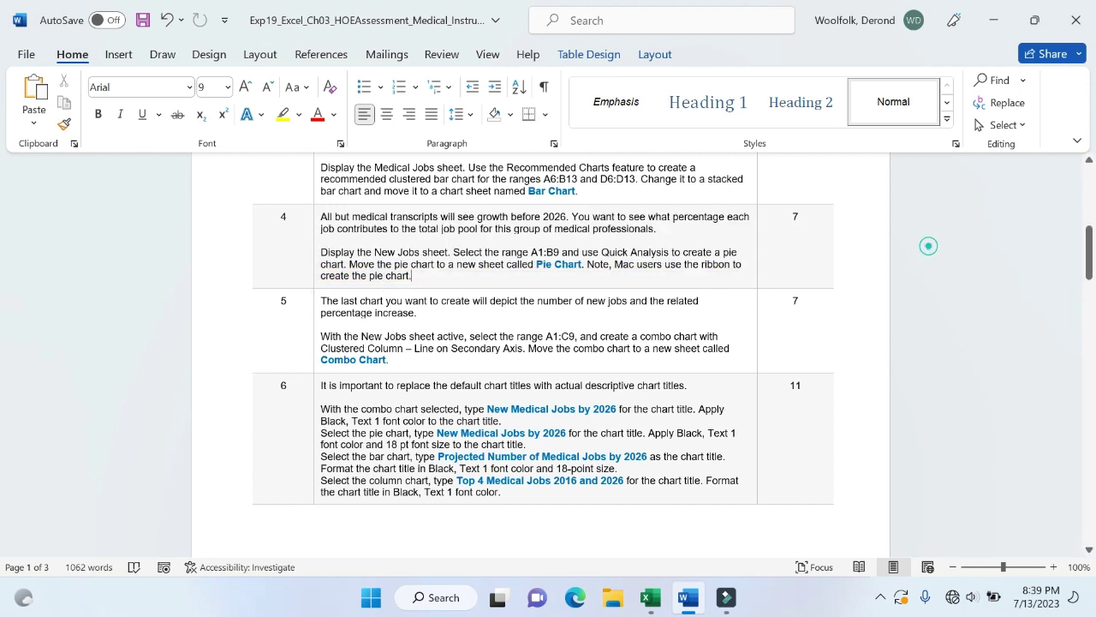
Step: Highlight step 5's combo chart instructions in yellow and go back to Excel
{"action": "left_click", "coordinate": [309, 351]}
{"action": "left_click", "coordinate": [390, 326]}
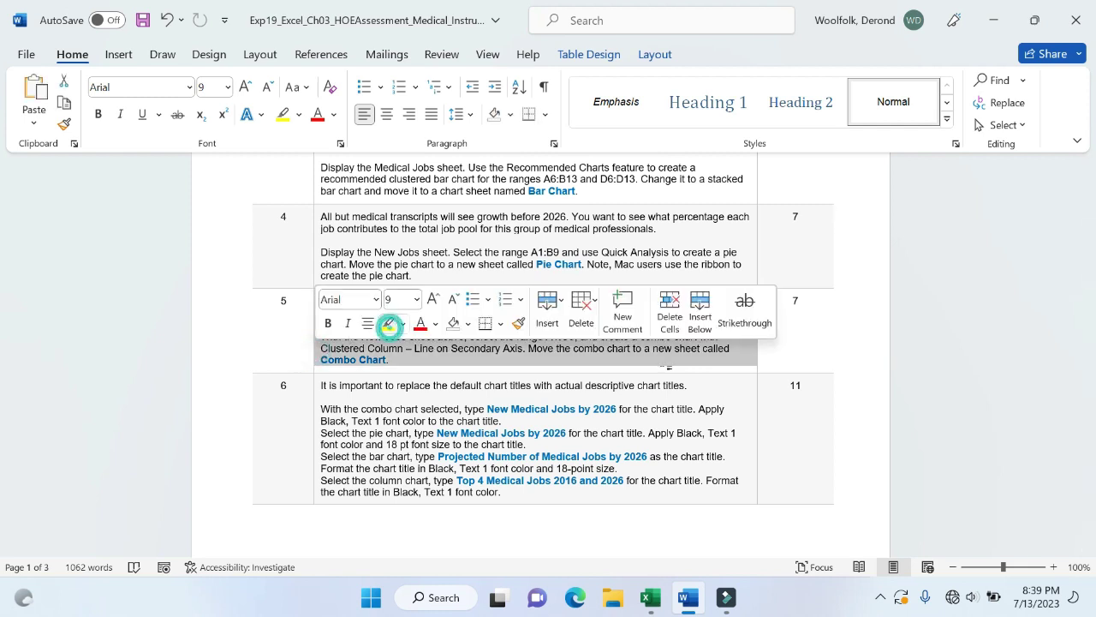
{"action": "left_click", "coordinate": [942, 382]}
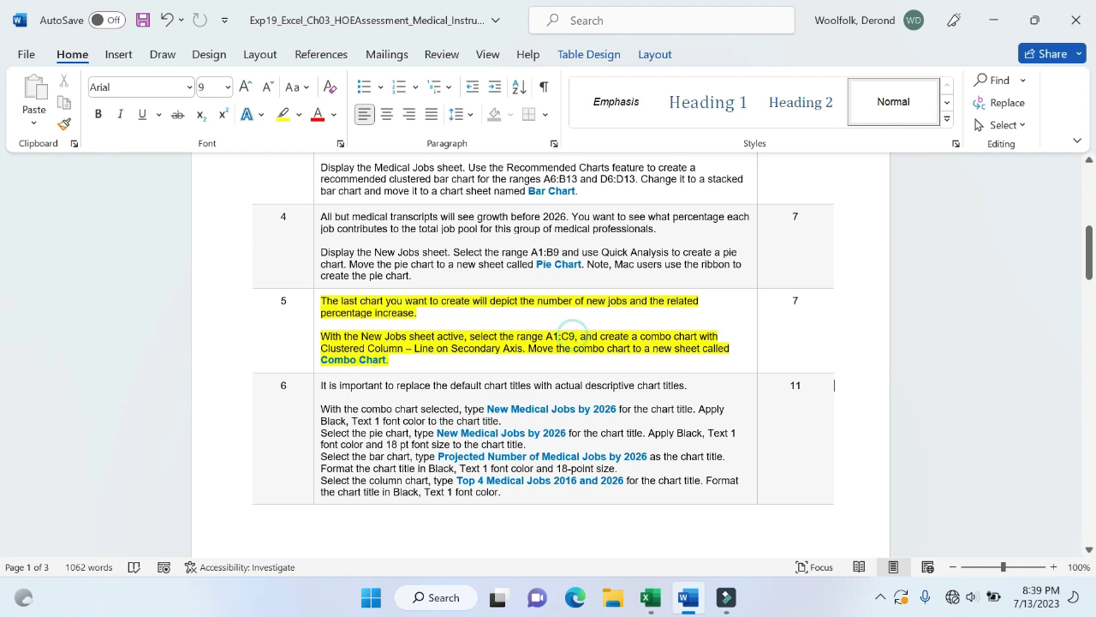
{"action": "left_click_drag", "start_coordinate": [574, 336], "coordinate": [546, 336]}
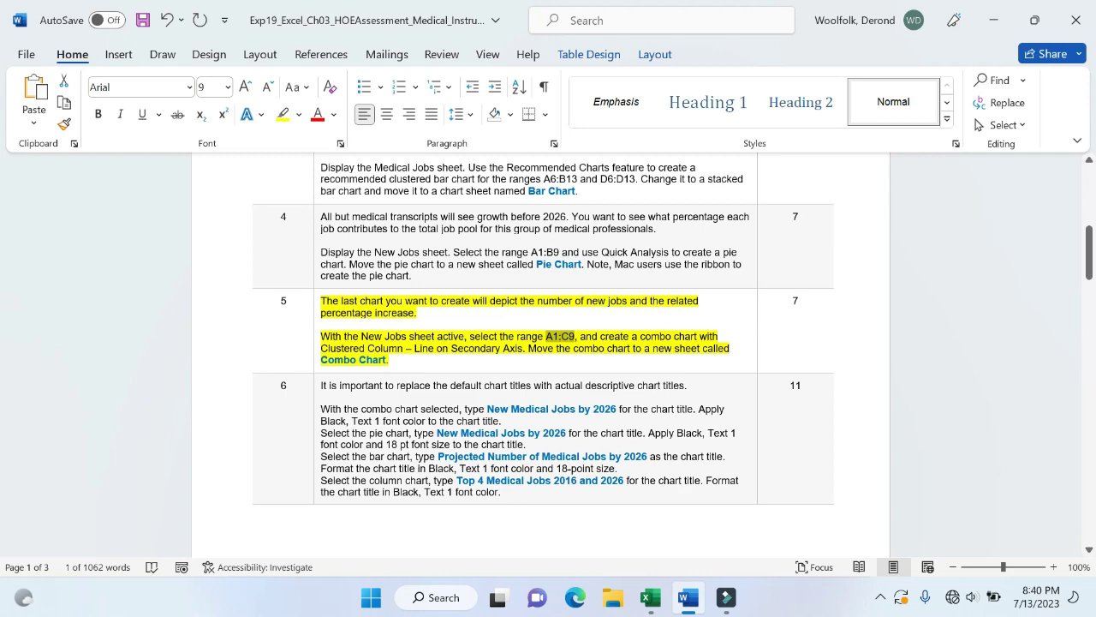
{"action": "left_click", "coordinate": [651, 597]}
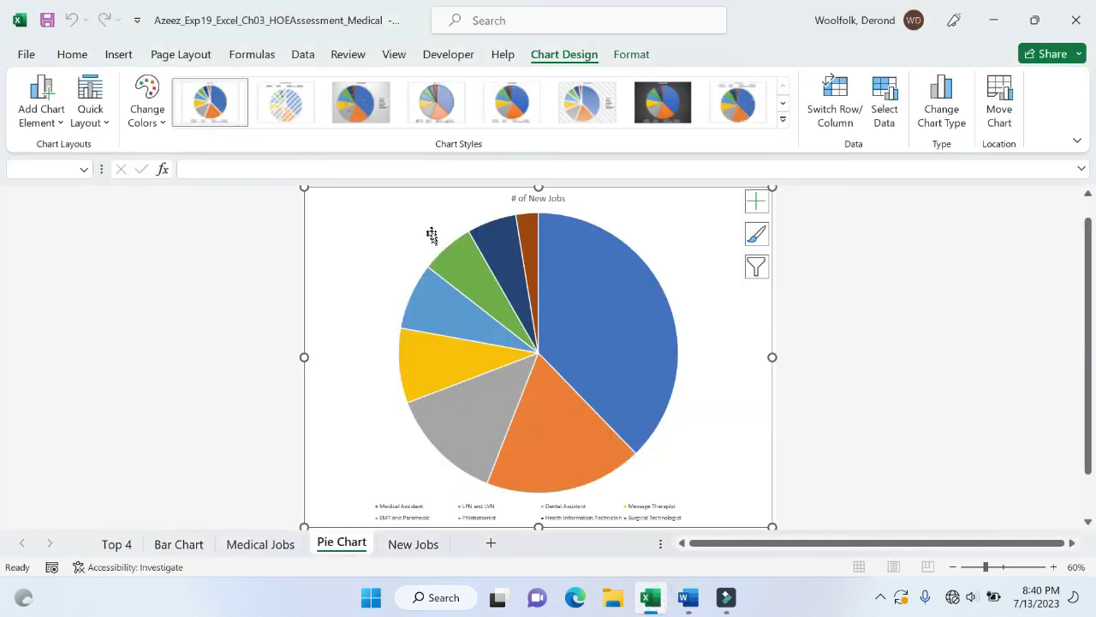
Step: Select the range A1:C9 on the New Jobs sheet
{"action": "left_click", "coordinate": [414, 542]}
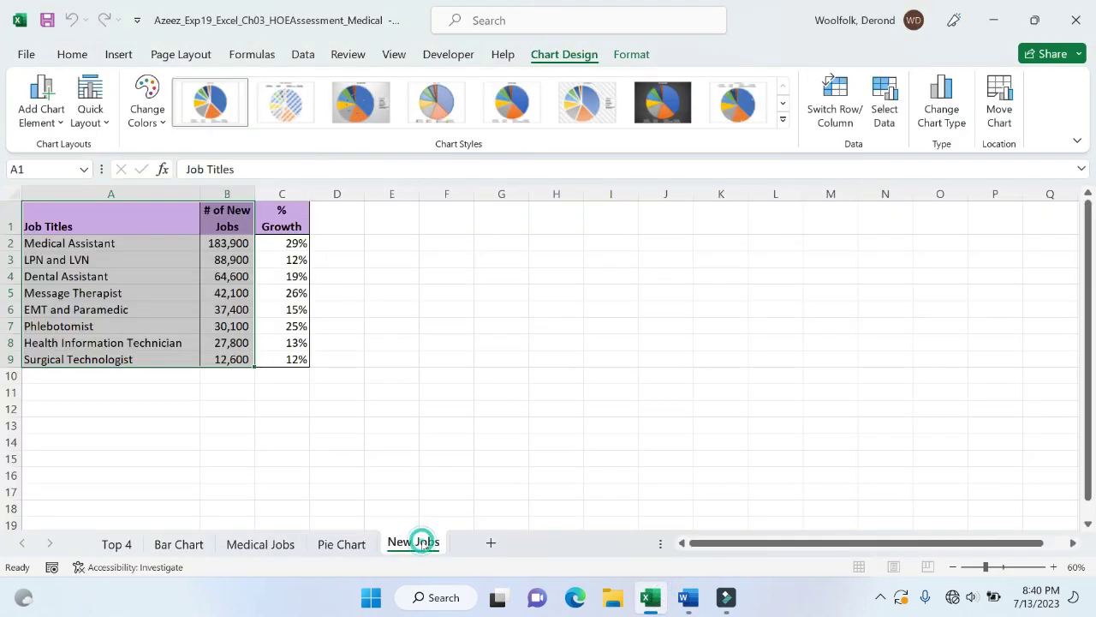
{"action": "left_click", "coordinate": [49, 170]}
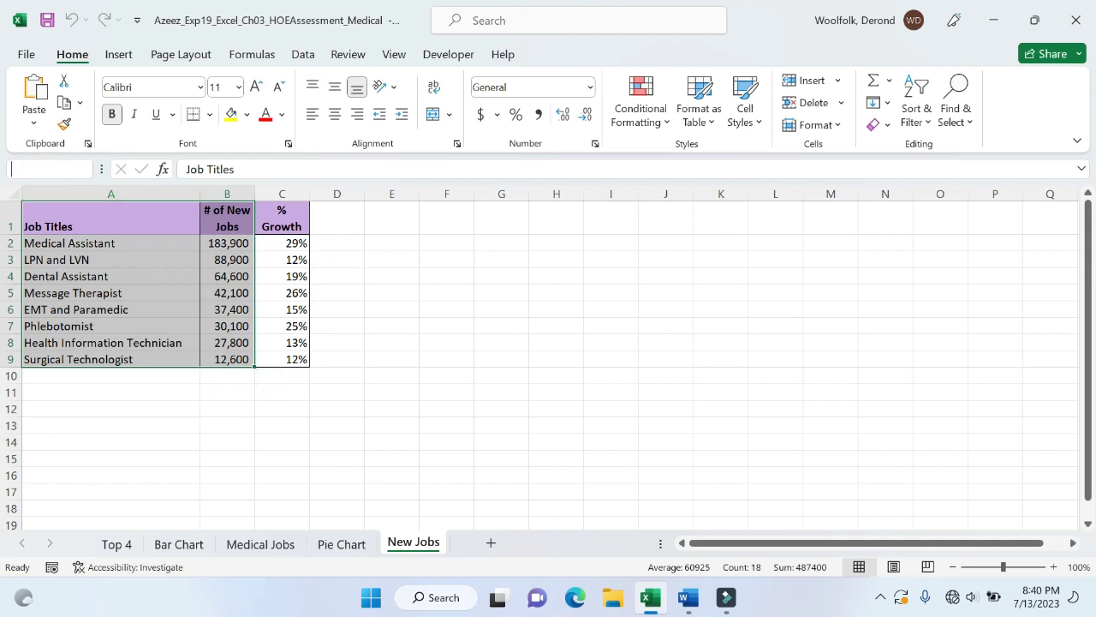
{"action": "type", "text": "A1:C9"}
{"action": "key", "text": "Return"}
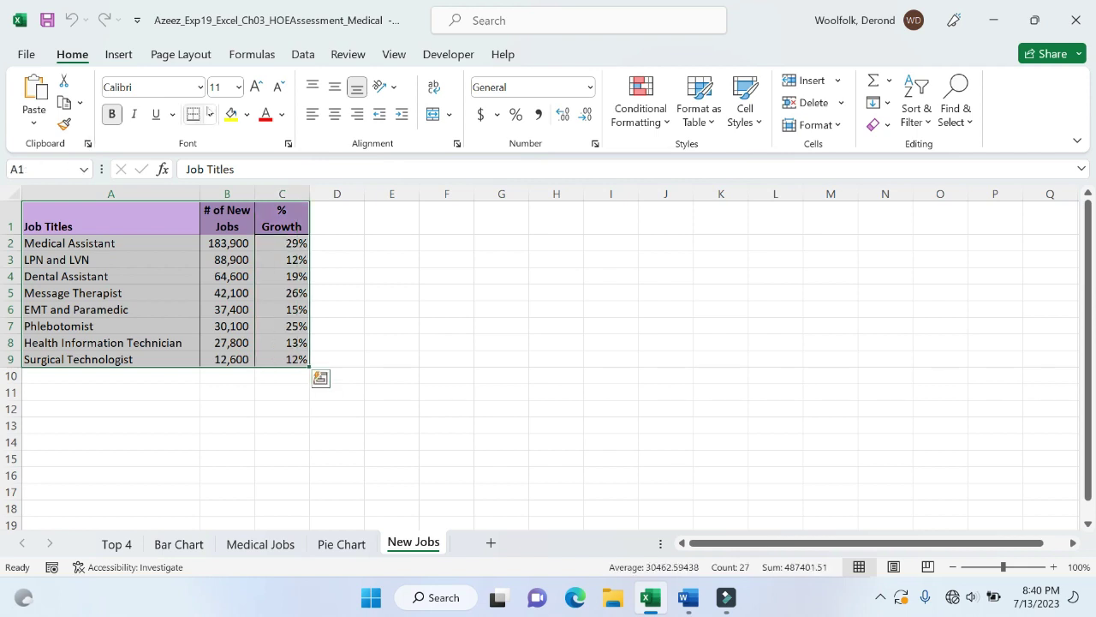
Step: Insert a Clustered Column – Line combo chart with % Growth as a line on the secondary axis
{"action": "left_click", "coordinate": [121, 54]}
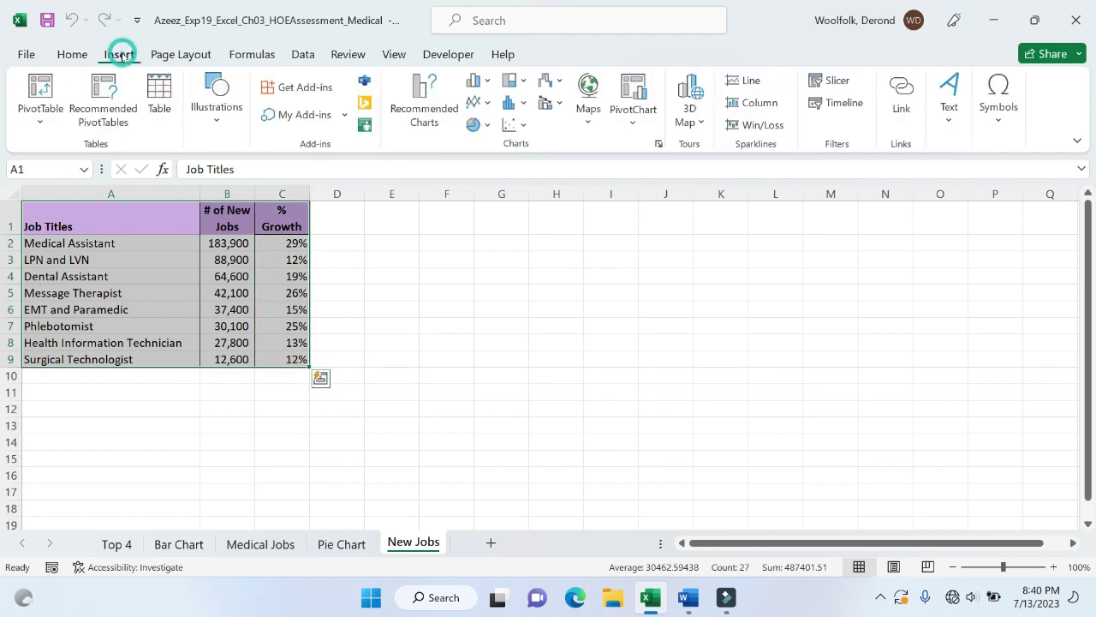
{"action": "left_click", "coordinate": [422, 103]}
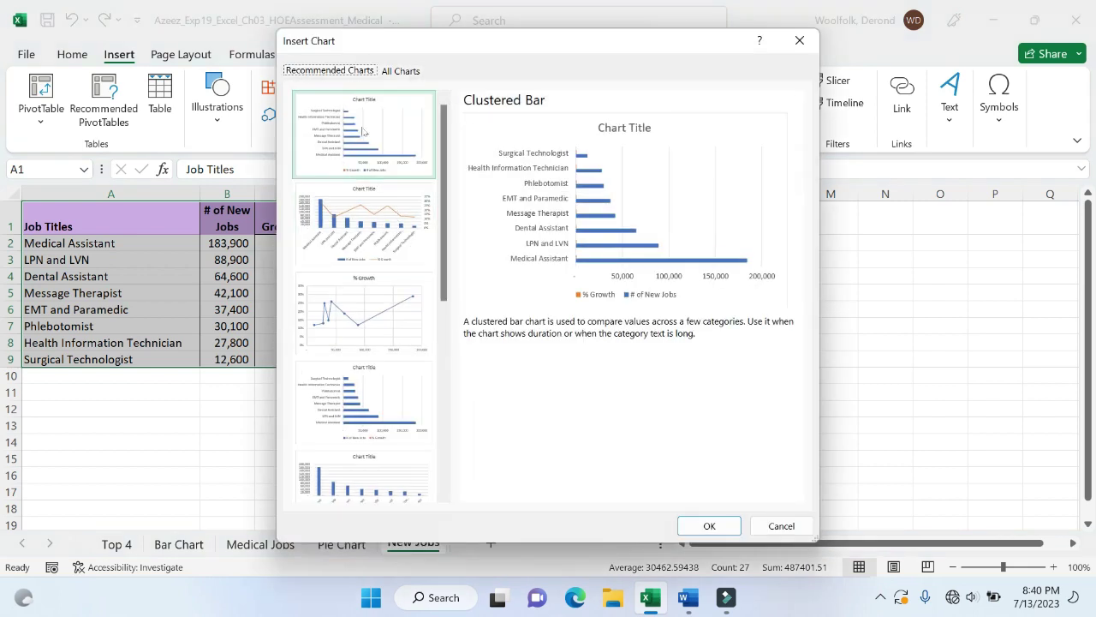
{"action": "left_click", "coordinate": [399, 70]}
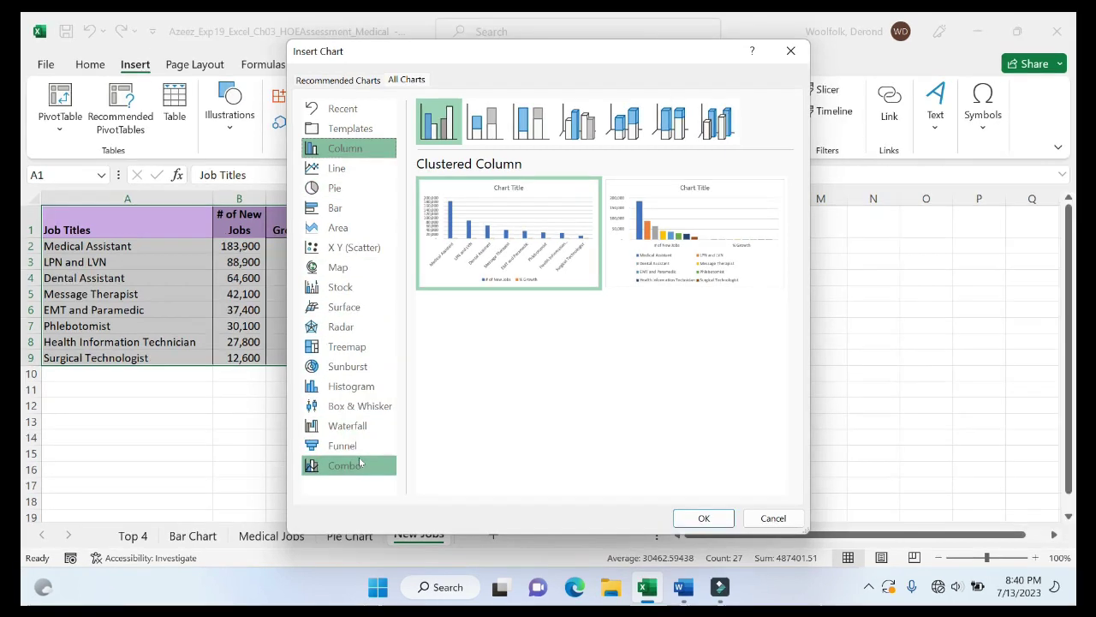
{"action": "left_click", "coordinate": [351, 468]}
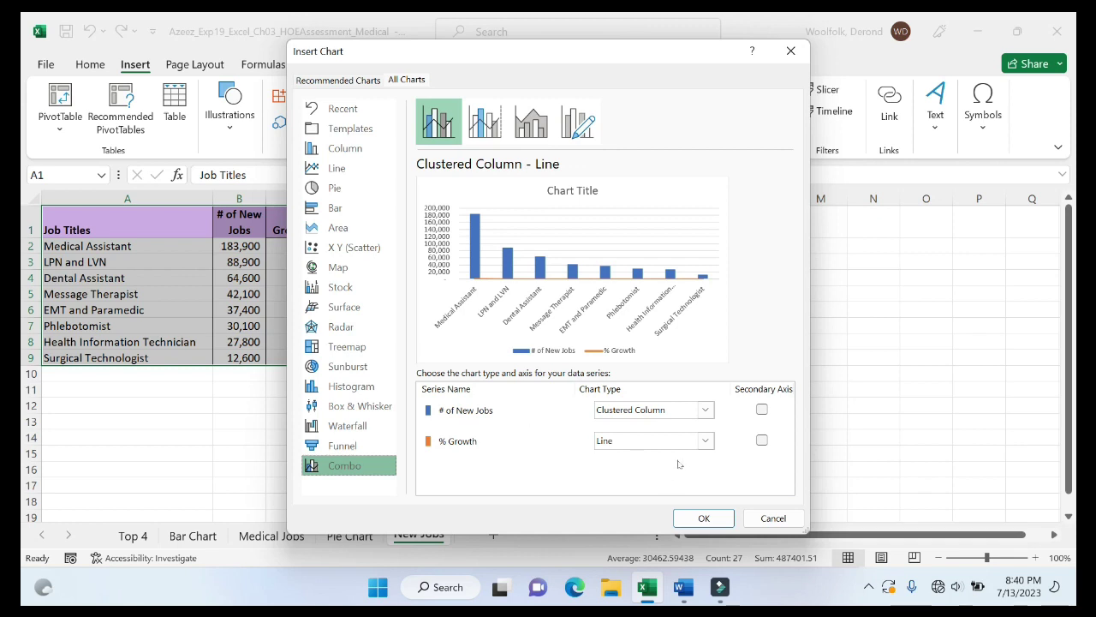
{"action": "left_click", "coordinate": [704, 441]}
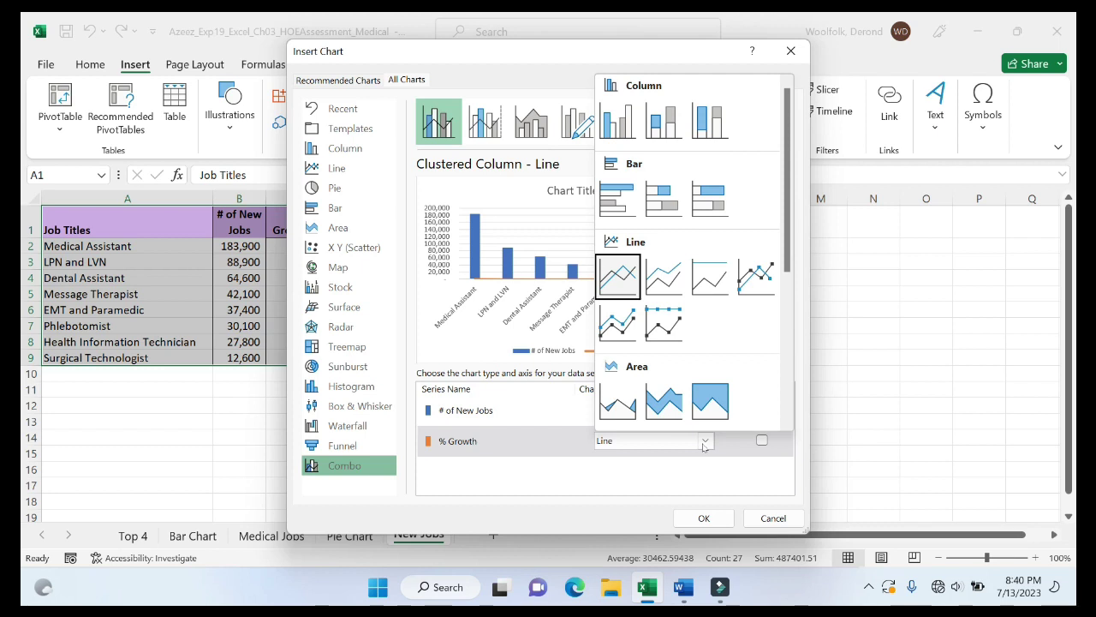
{"action": "left_click", "coordinate": [704, 442]}
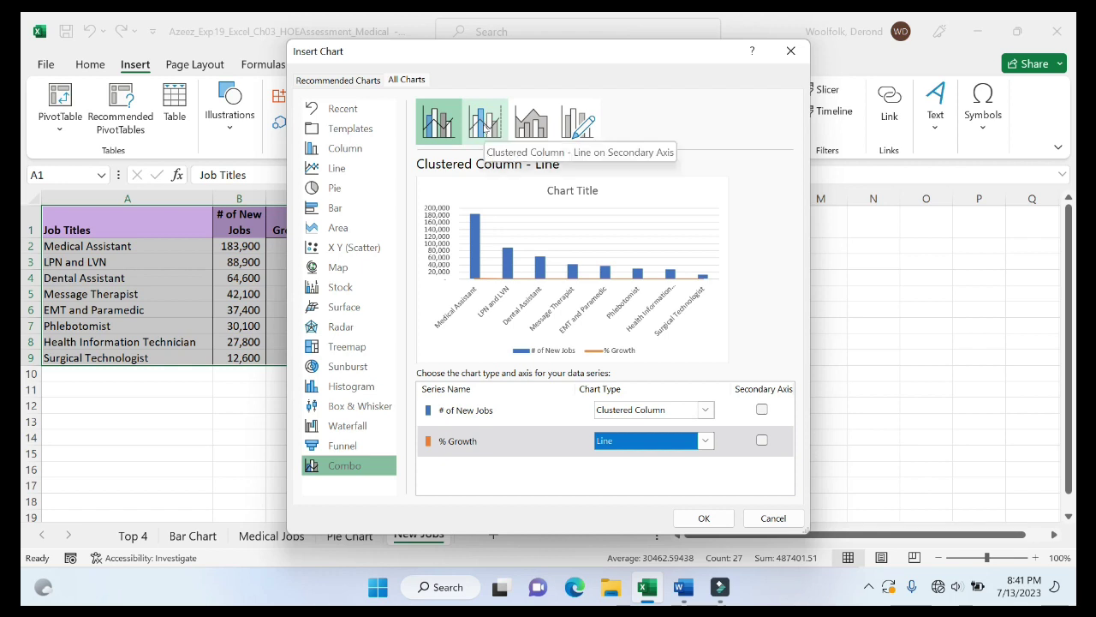
{"action": "left_click", "coordinate": [484, 127]}
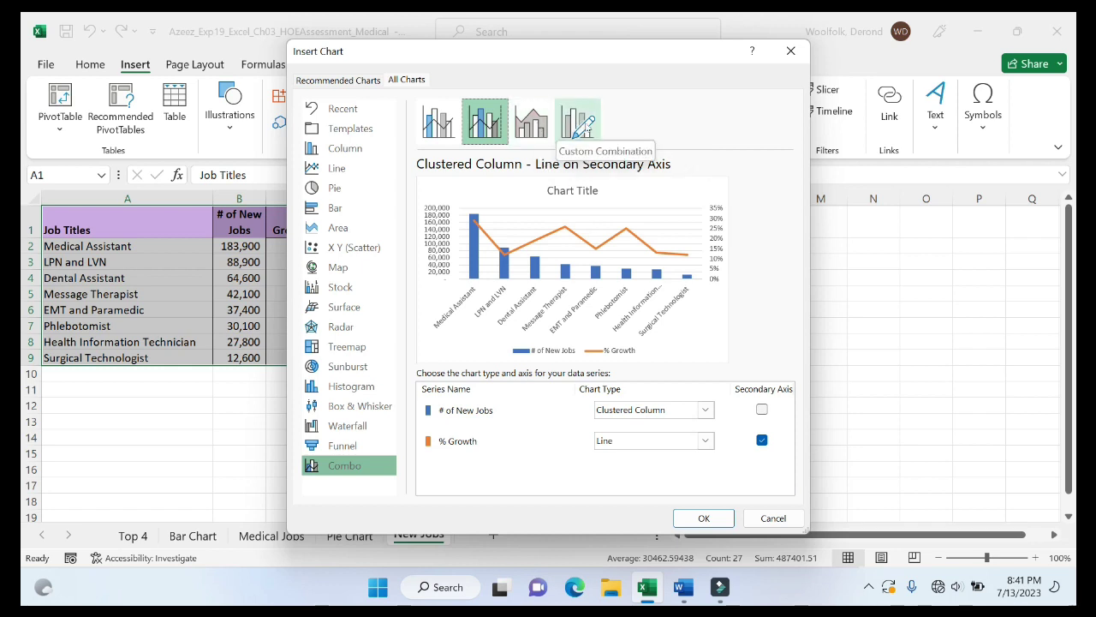
{"action": "left_click", "coordinate": [701, 519]}
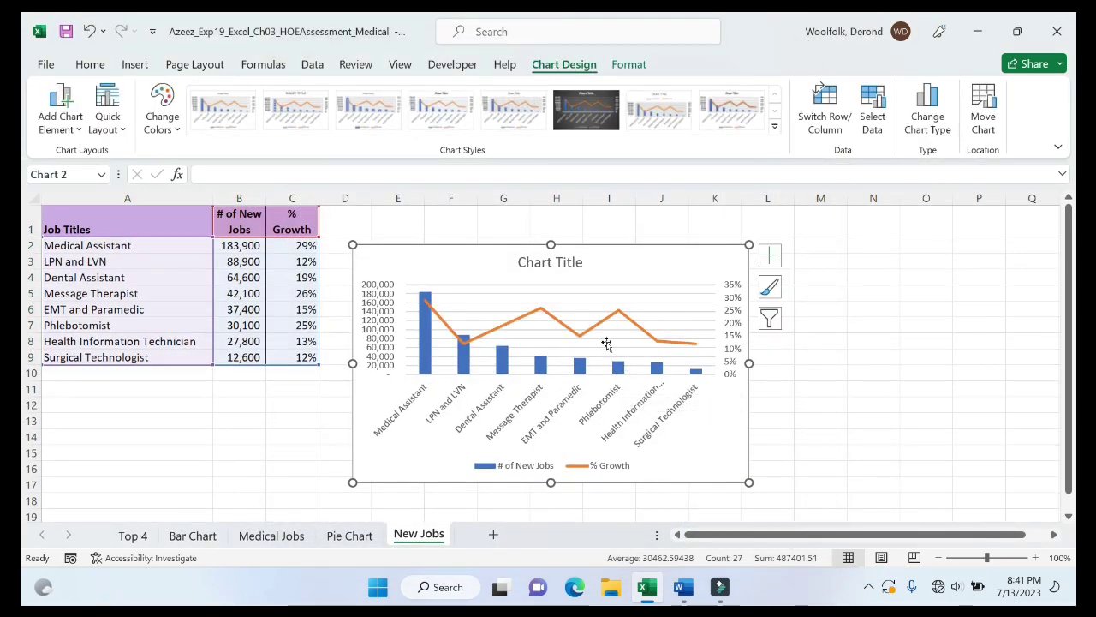
Step: Move the combo chart to a new sheet, pasting 'Combo Chart' from Word as its name
{"action": "right_click", "coordinate": [555, 310]}
{"action": "left_click", "coordinate": [465, 262]}
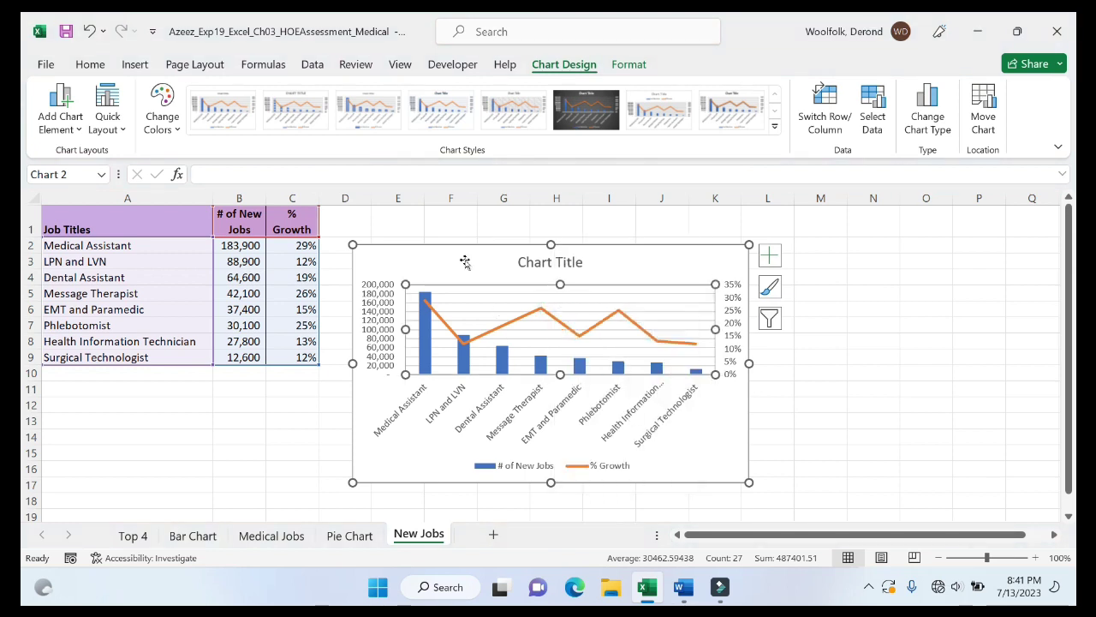
{"action": "right_click", "coordinate": [465, 262]}
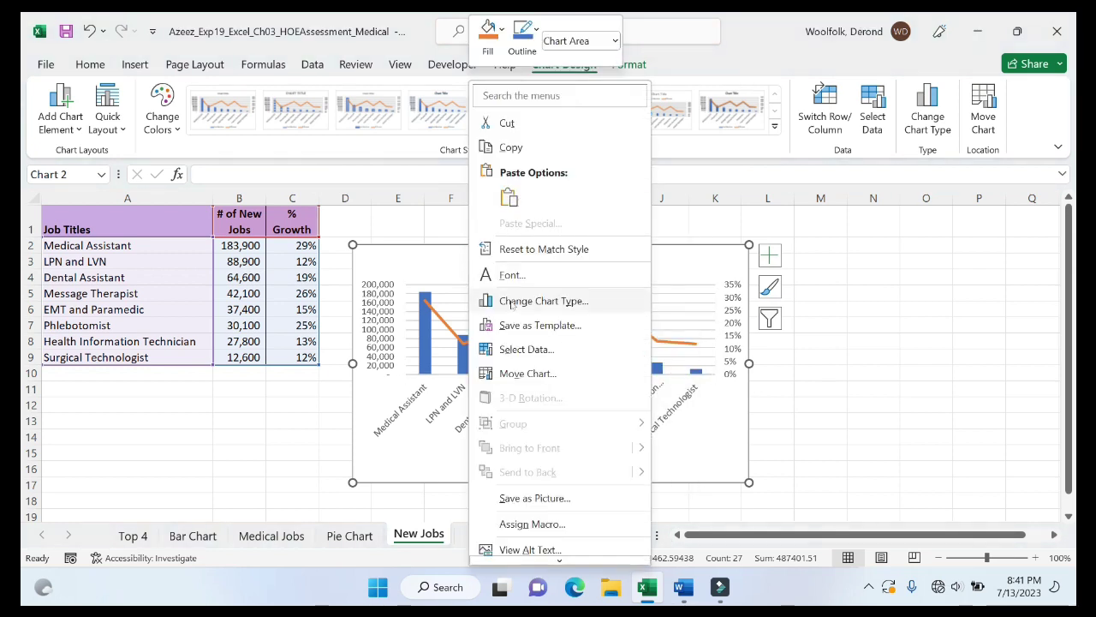
{"action": "left_click", "coordinate": [545, 373]}
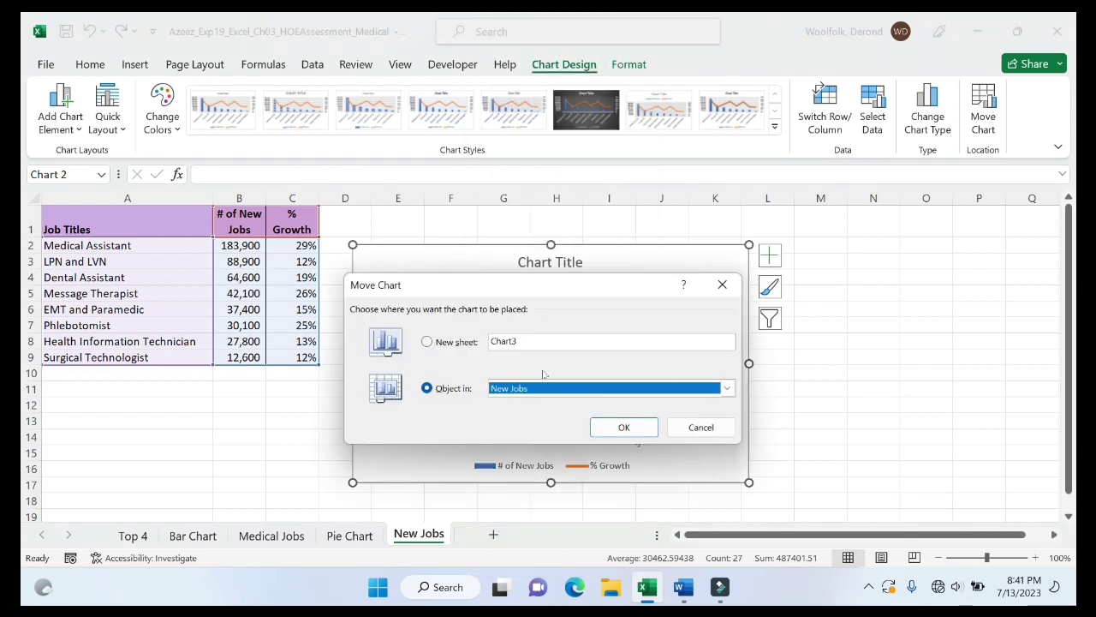
{"action": "left_click", "coordinate": [427, 341]}
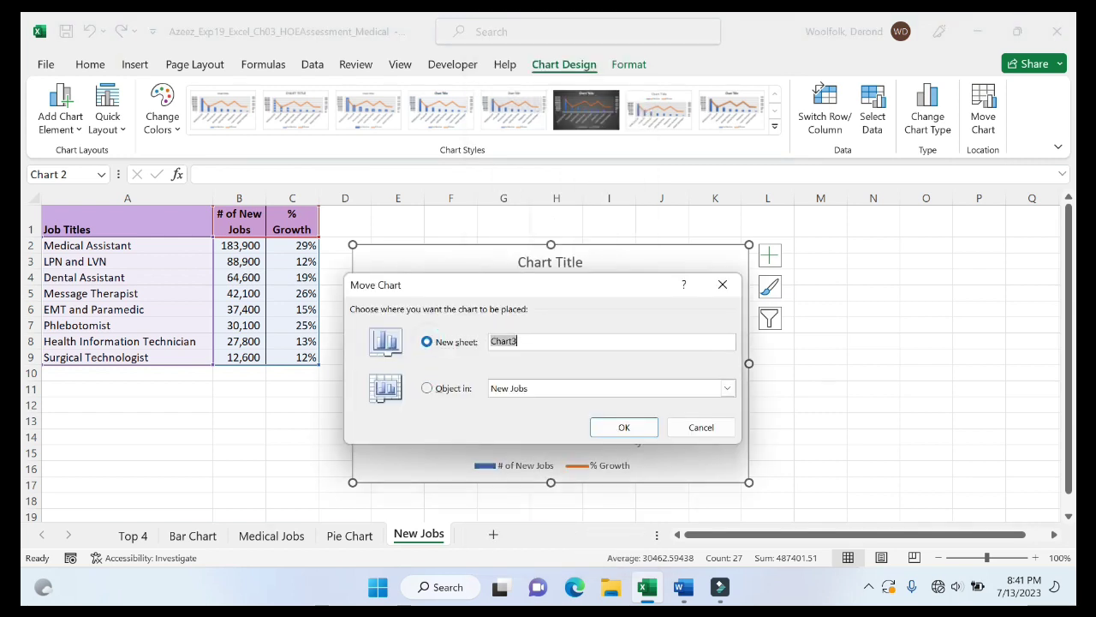
{"action": "key", "text": "BackSpace"}
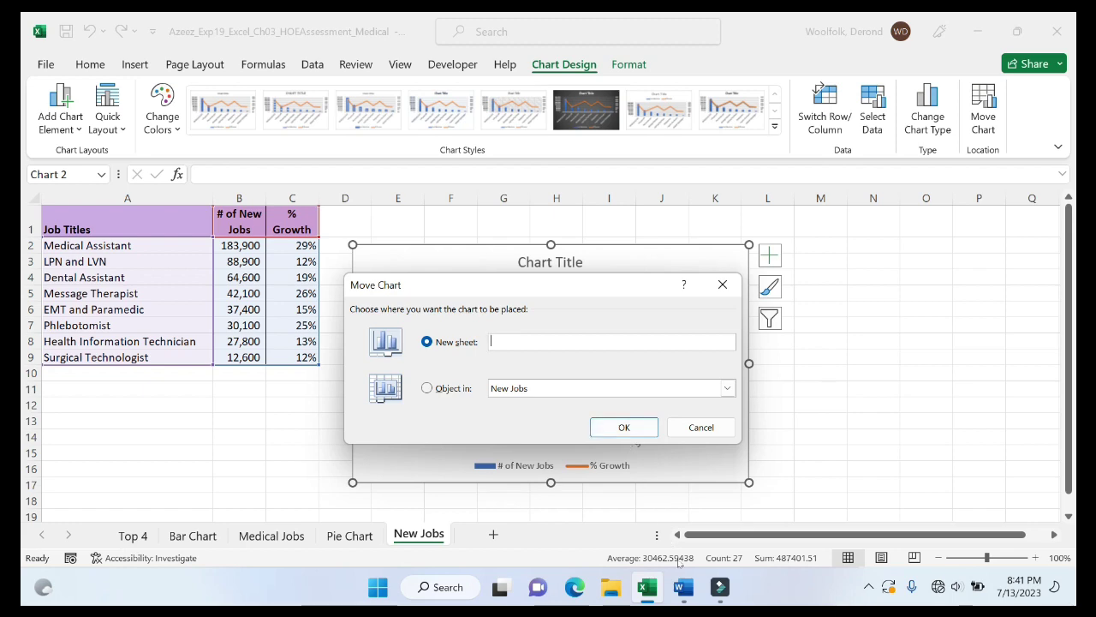
{"action": "left_click", "coordinate": [683, 586]}
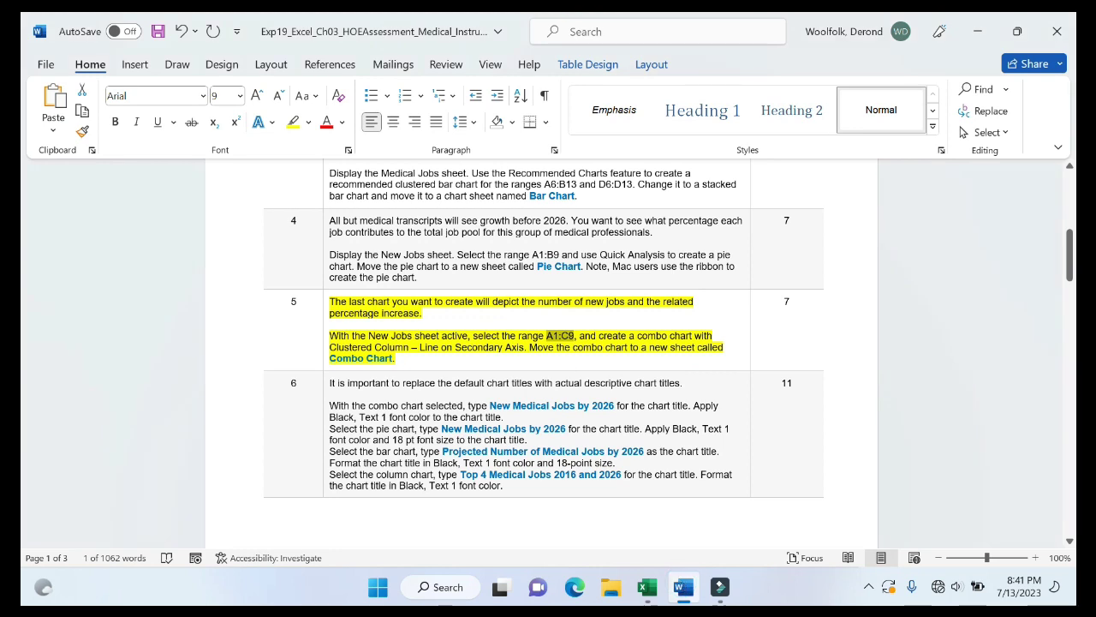
{"action": "left_click_drag", "start_coordinate": [393, 358], "coordinate": [347, 359]}
{"action": "key", "text": "ctrl+c"}
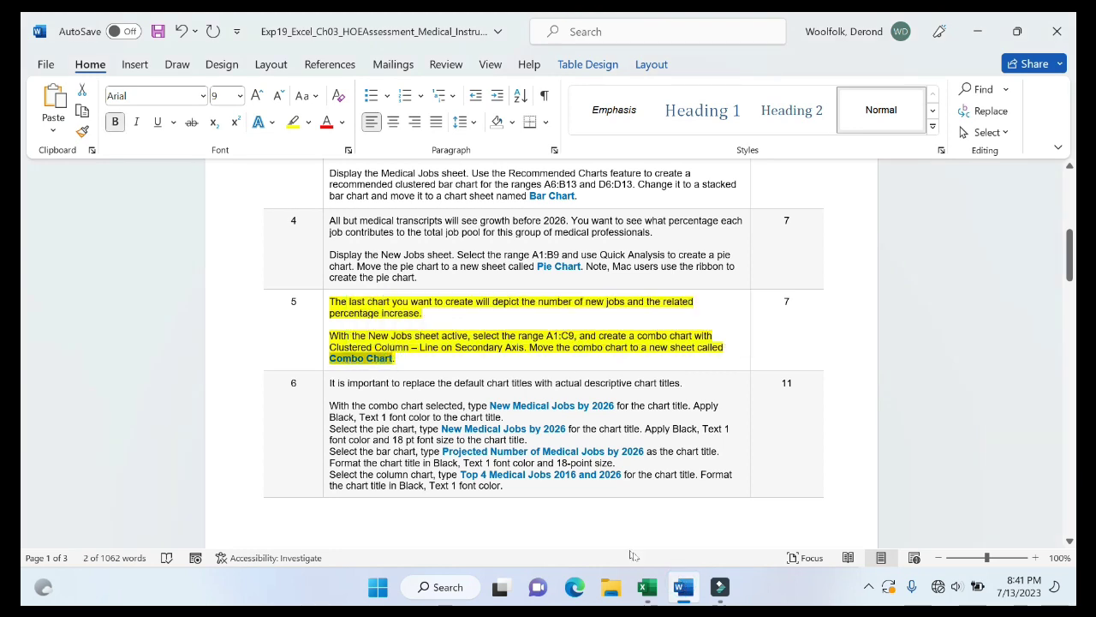
{"action": "left_click", "coordinate": [647, 586]}
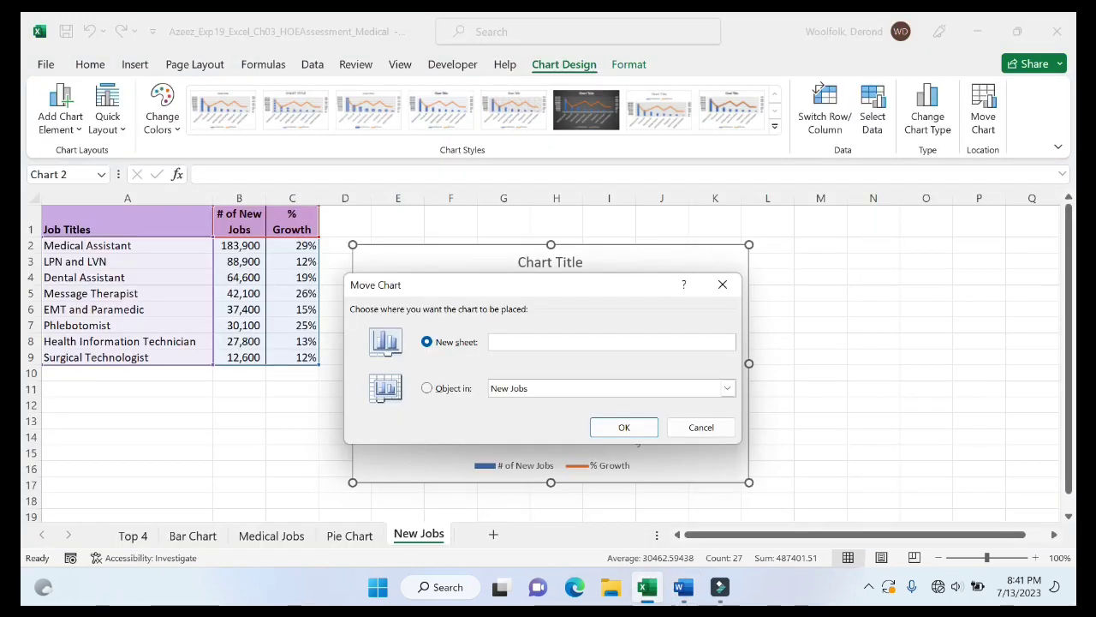
{"action": "key", "text": "ctrl+v"}
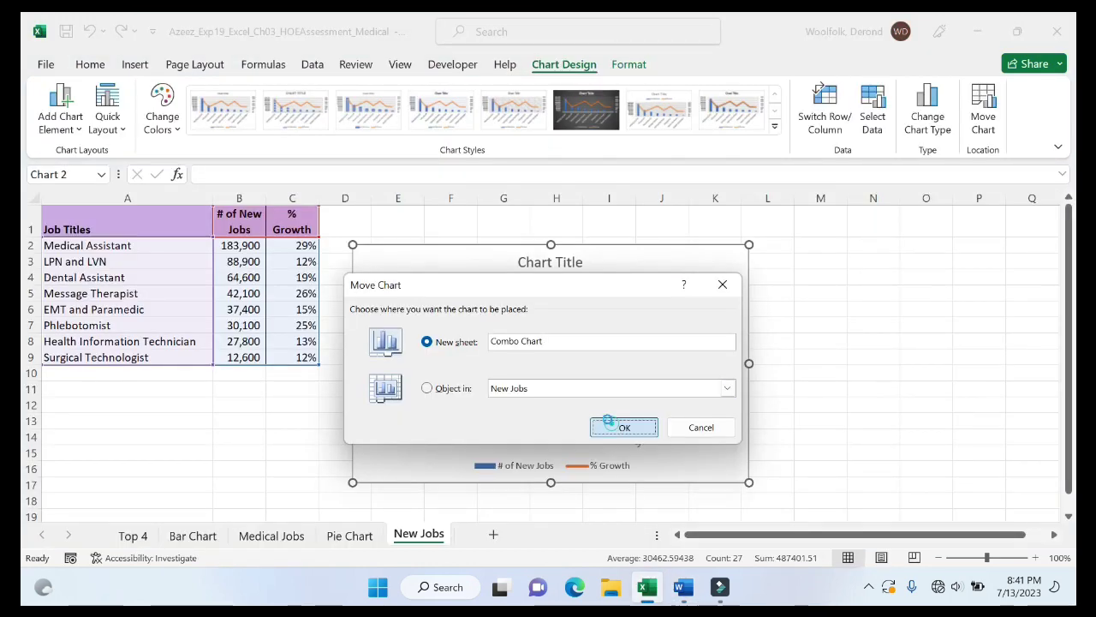
{"action": "left_click", "coordinate": [604, 423]}
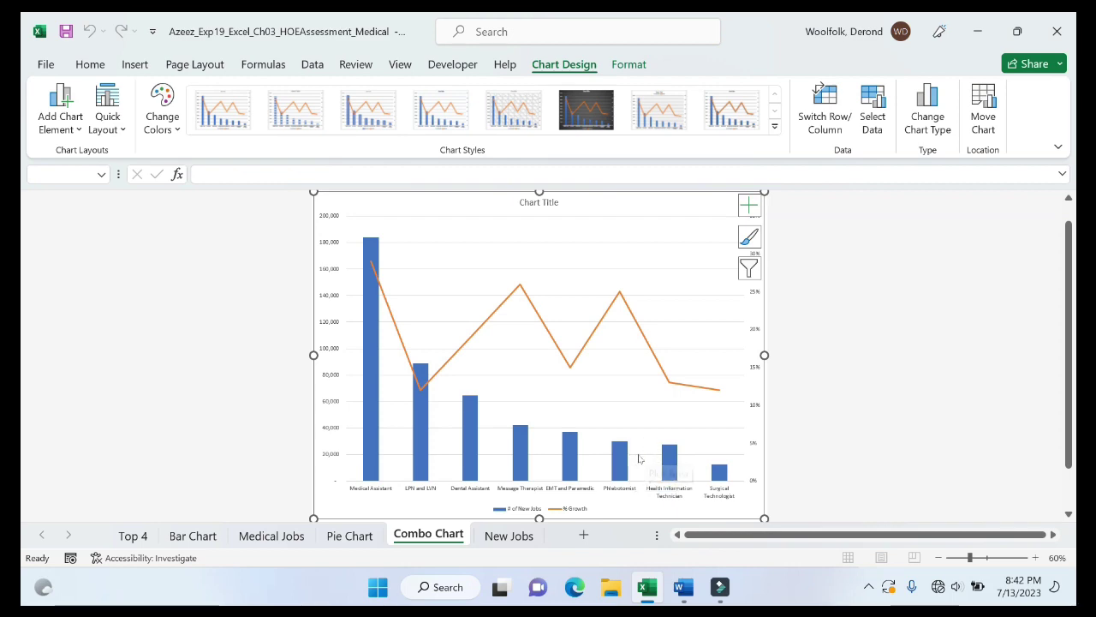
Step: Remove the yellow highlight from step 5's instructions in Word
{"action": "left_click", "coordinate": [683, 587]}
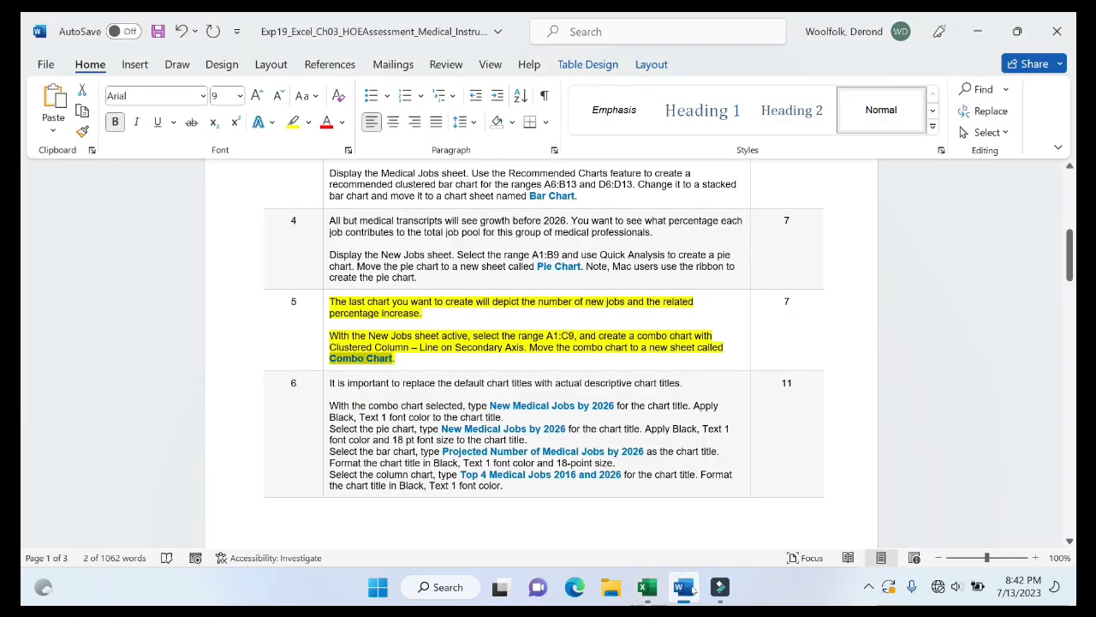
{"action": "left_click", "coordinate": [324, 346]}
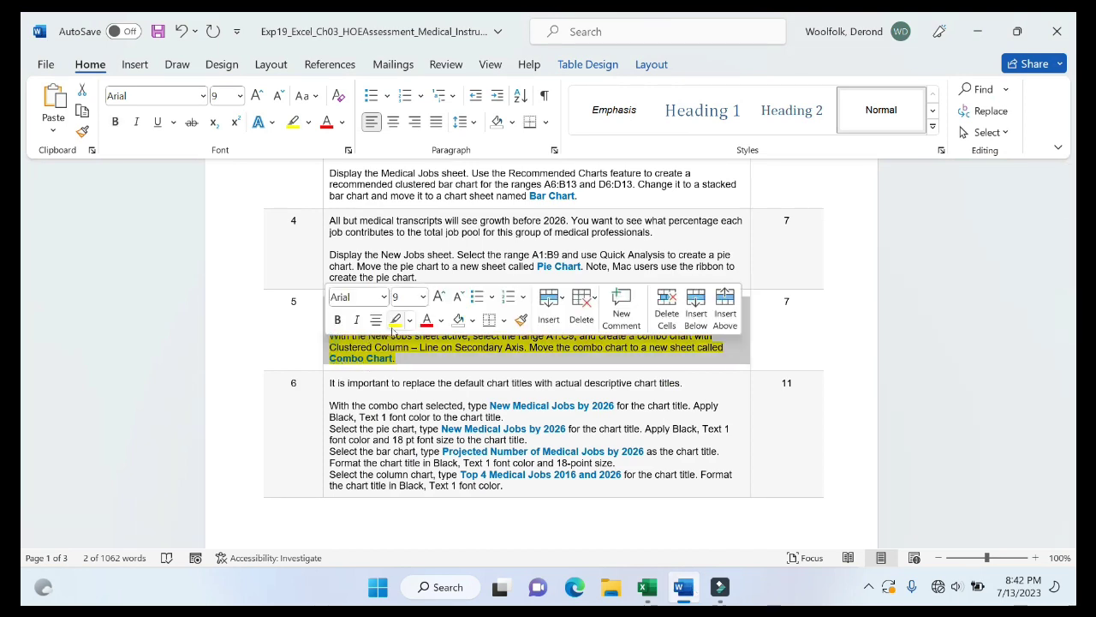
{"action": "left_click", "coordinate": [394, 320]}
{"action": "left_click", "coordinate": [1011, 350]}
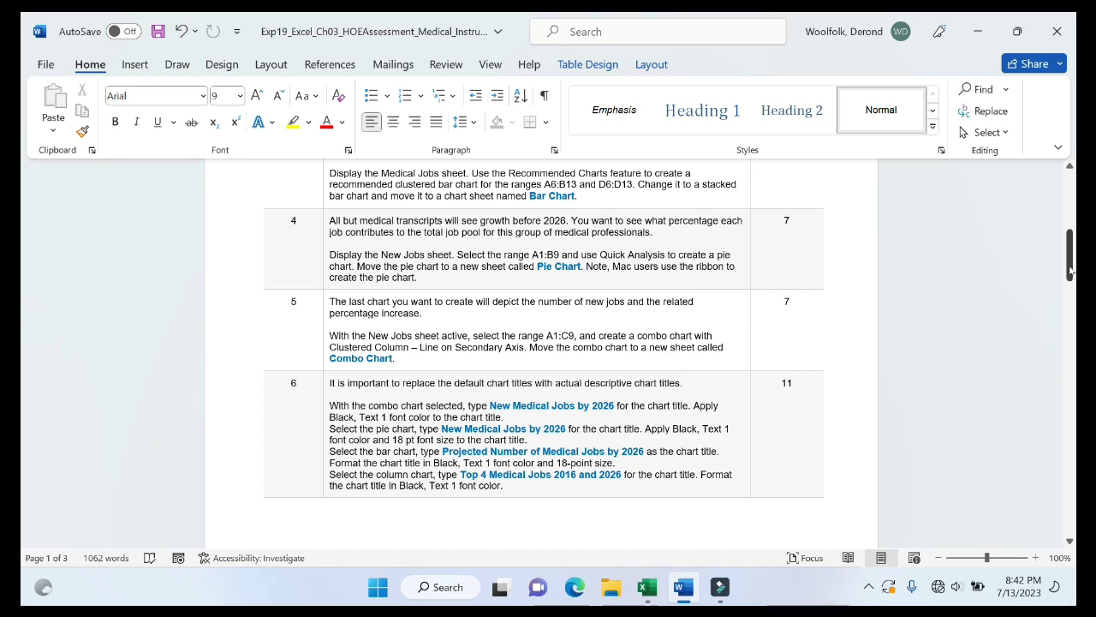
{"action": "left_click_drag", "start_coordinate": [1070, 257], "coordinate": [1070, 304]}
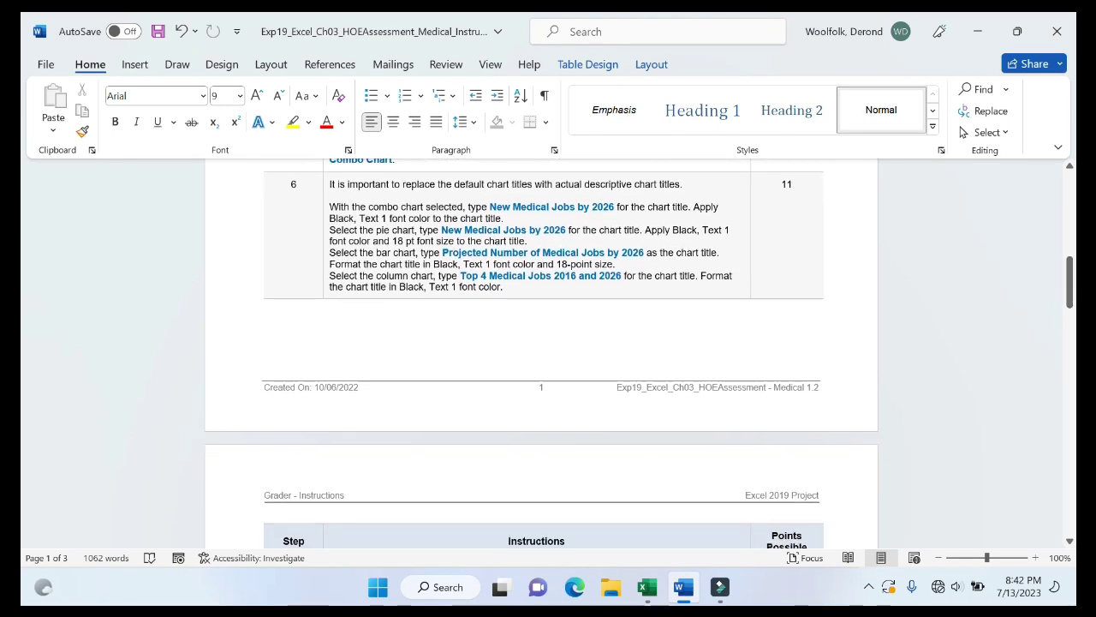
Step: Highlight step 6 in yellow, select its combo chart title phrase, and return to Excel
{"action": "left_click", "coordinate": [327, 197]}
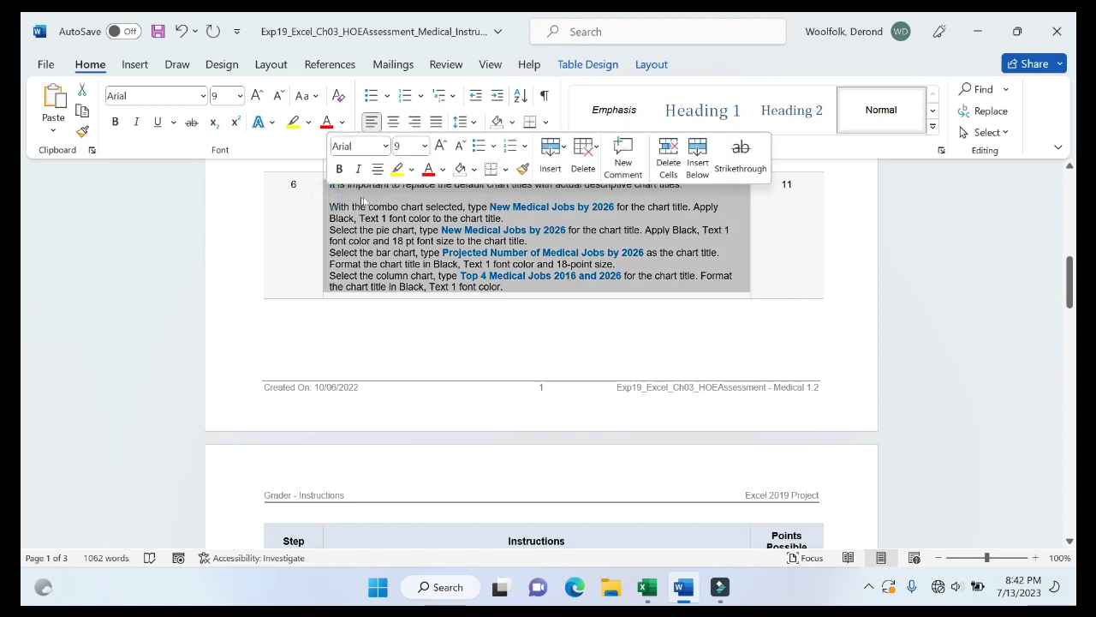
{"action": "left_click", "coordinate": [397, 169]}
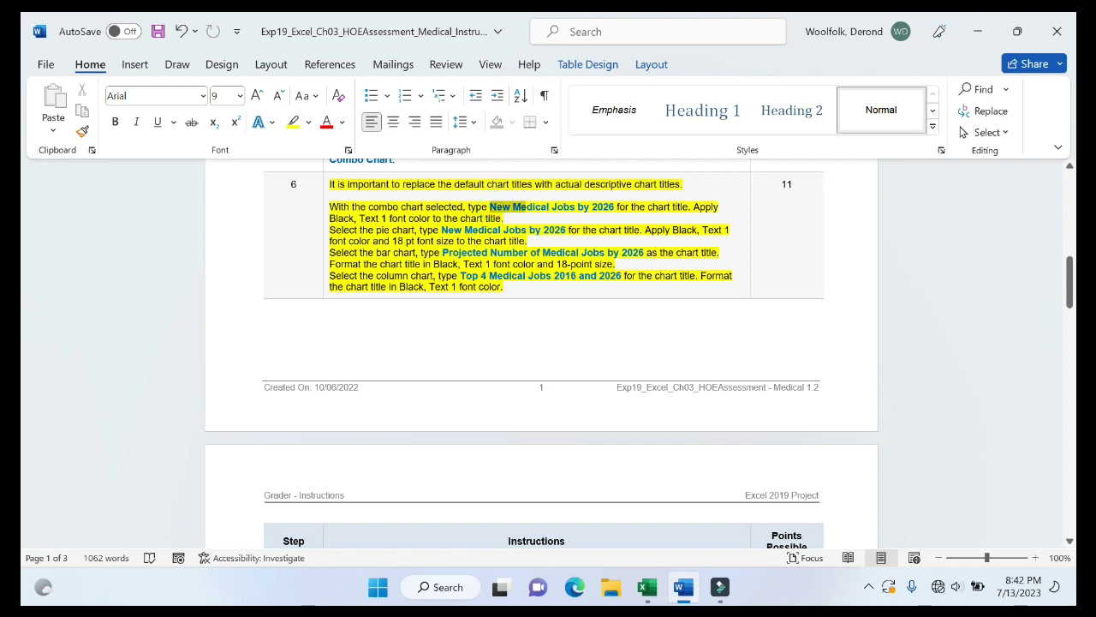
{"action": "mouse_move", "coordinate": [512, 206]}
{"action": "left_mouse_down"}
{"action": "mouse_move", "coordinate": [331, 196]}
{"action": "mouse_move", "coordinate": [613, 208]}
{"action": "left_mouse_up"}
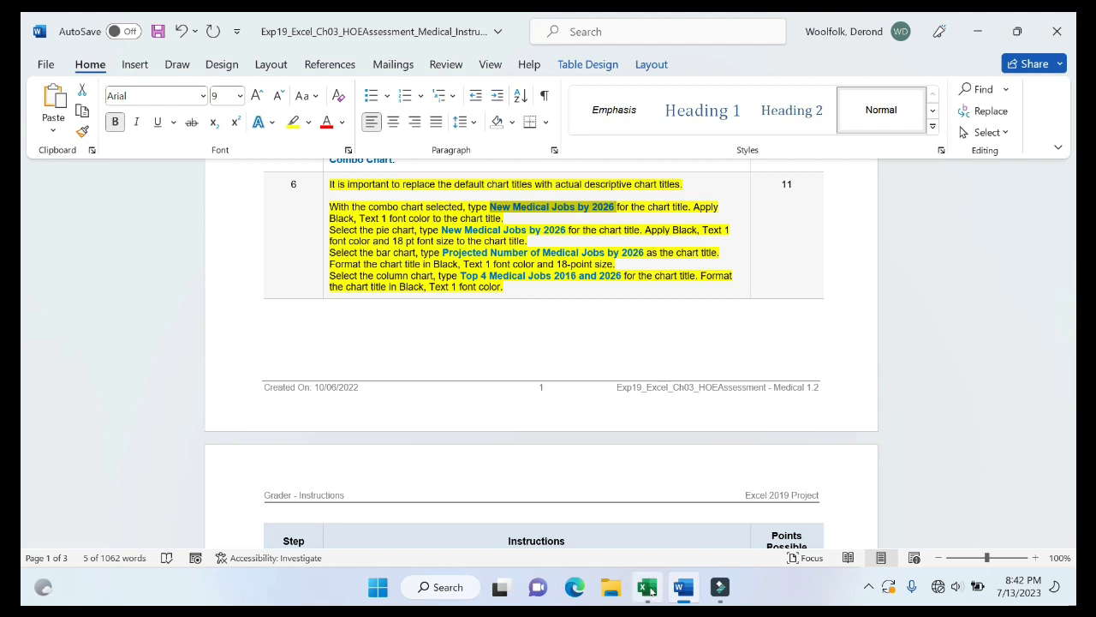
{"action": "left_click", "coordinate": [651, 590]}
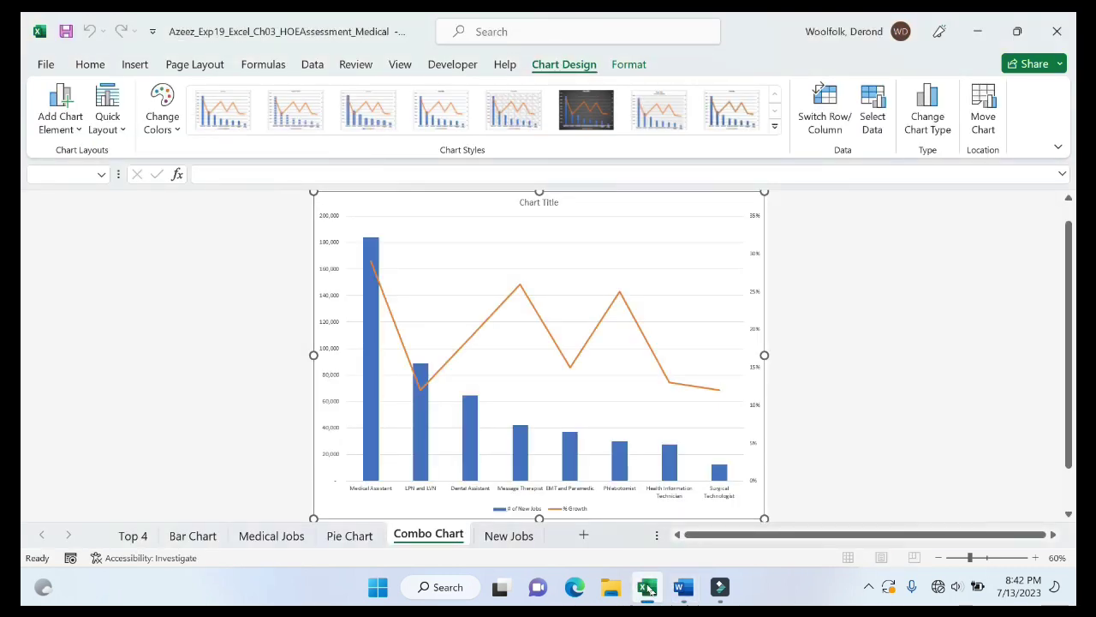
Step: Replace the combo chart's default title with the pasted 'New Medical Jobs by 2026'
{"action": "left_click", "coordinate": [548, 203]}
{"action": "left_click", "coordinate": [556, 202]}
{"action": "key", "text": "BackSpace"}
{"action": "key", "text": "BackSpace"}
{"action": "key", "text": "BackSpace"}
{"action": "key", "text": "BackSpace"}
{"action": "key", "text": "BackSpace"}
{"action": "key", "text": "BackSpace"}
{"action": "key", "text": "BackSpace"}
{"action": "key", "text": "BackSpace"}
{"action": "key", "text": "BackSpace"}
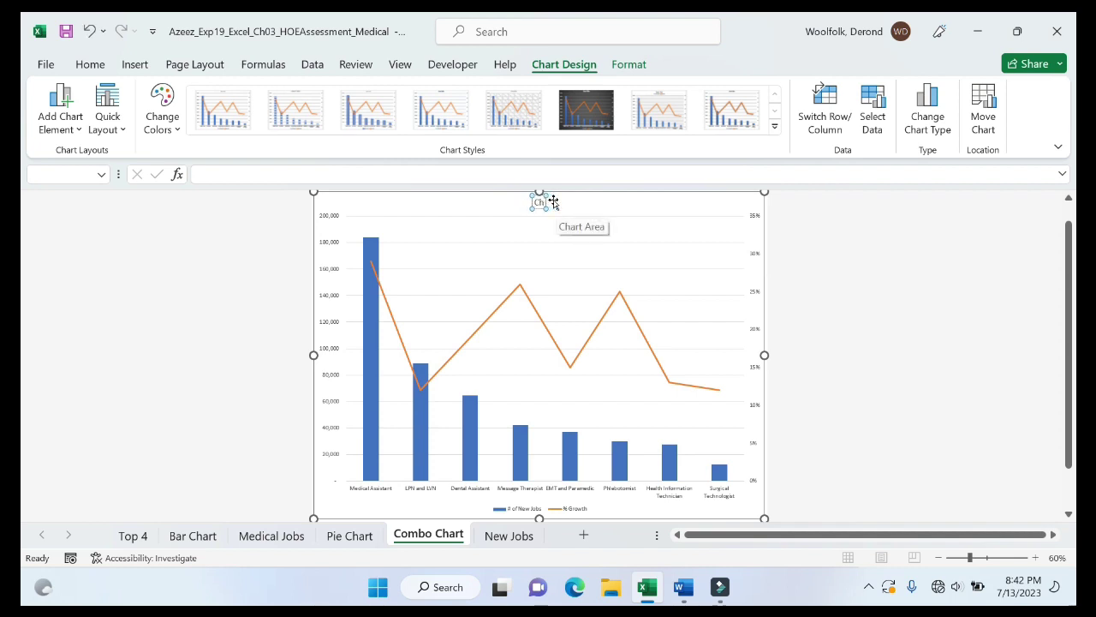
{"action": "key", "text": "BackSpace"}
{"action": "key", "text": "BackSpace"}
{"action": "type", "text": "New Medical Jobs by 2026"}
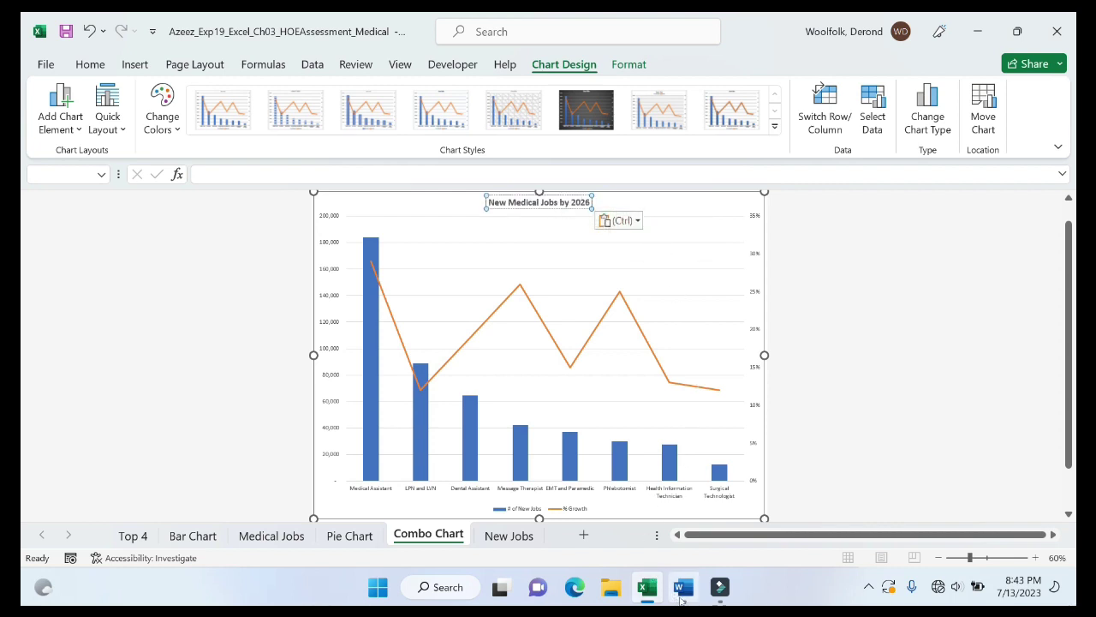
{"action": "left_click", "coordinate": [683, 590]}
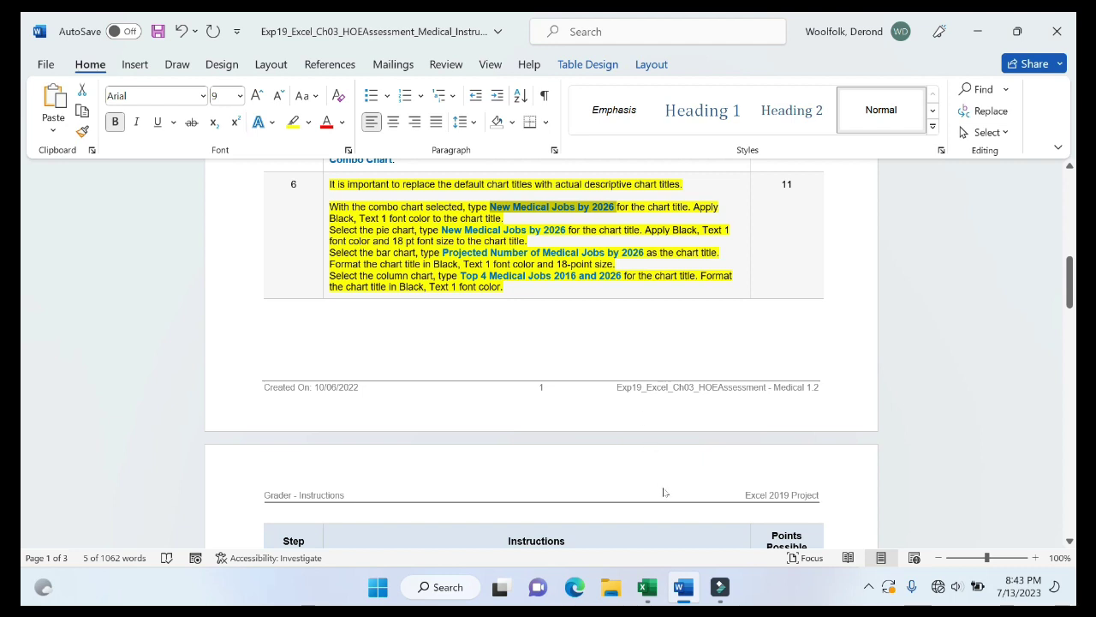
{"action": "left_click", "coordinate": [648, 587]}
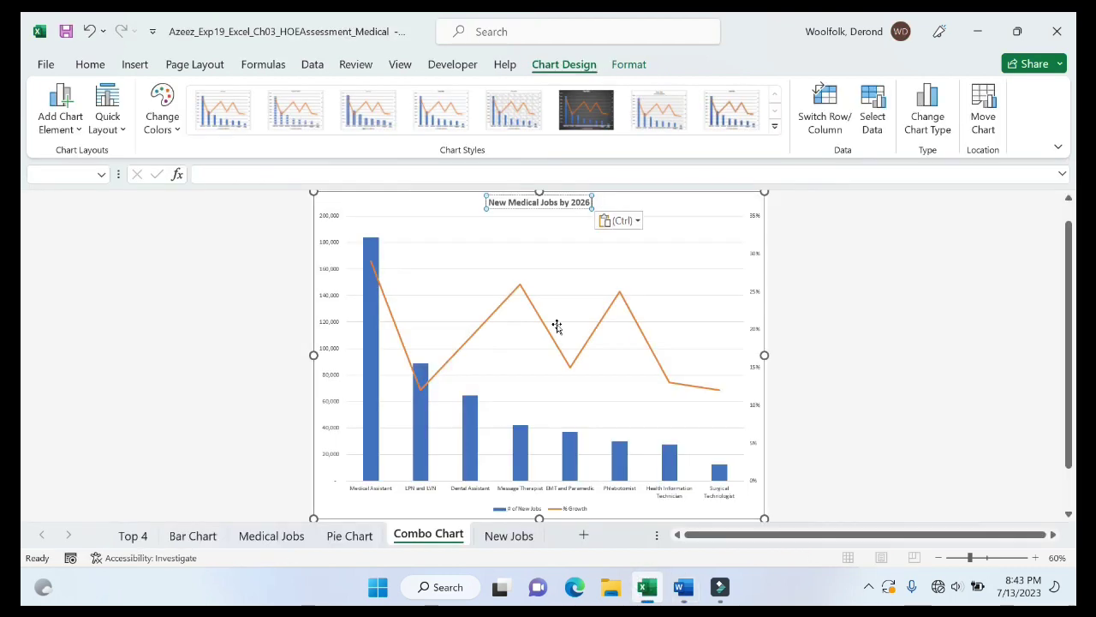
Step: Make the combo chart title text black
{"action": "left_click", "coordinate": [587, 200]}
{"action": "left_click_drag", "start_coordinate": [587, 201], "coordinate": [484, 202]}
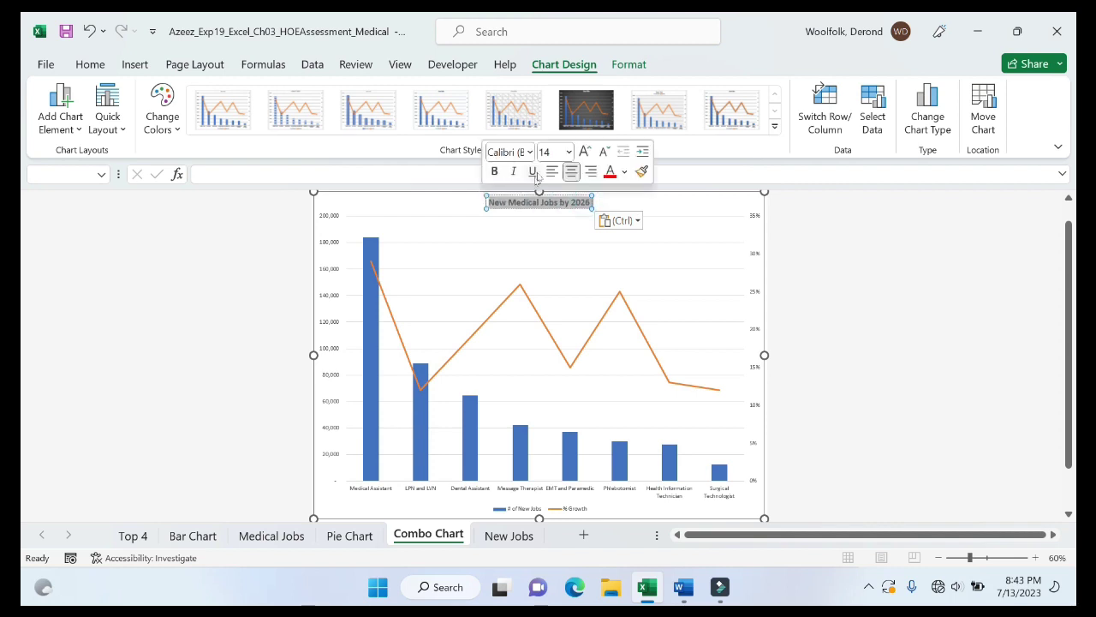
{"action": "left_click", "coordinate": [625, 173]}
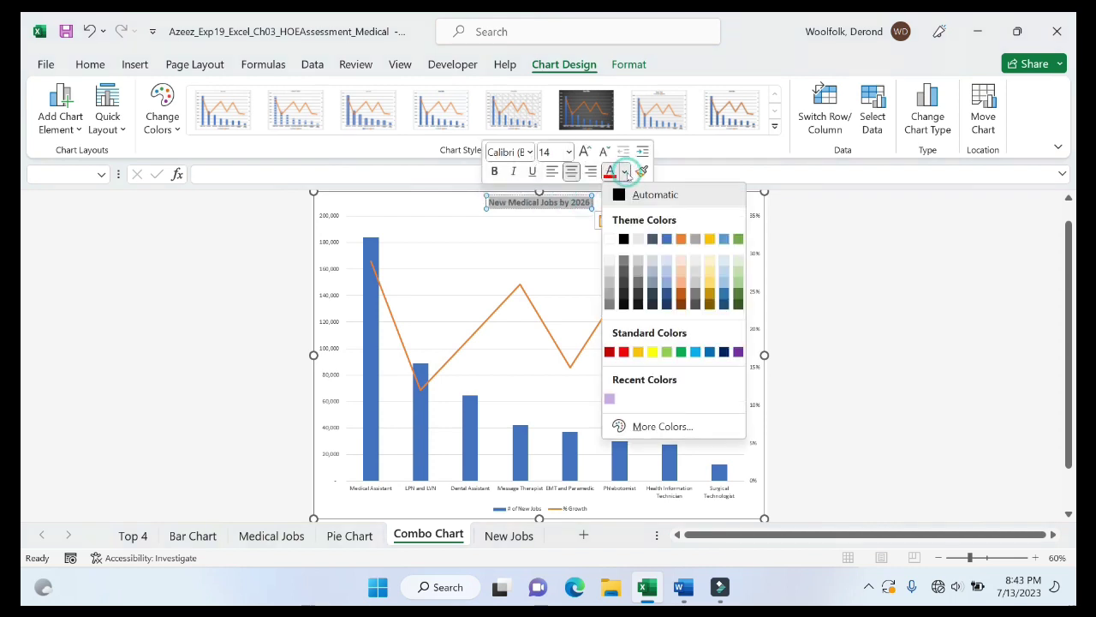
{"action": "left_click", "coordinate": [624, 239]}
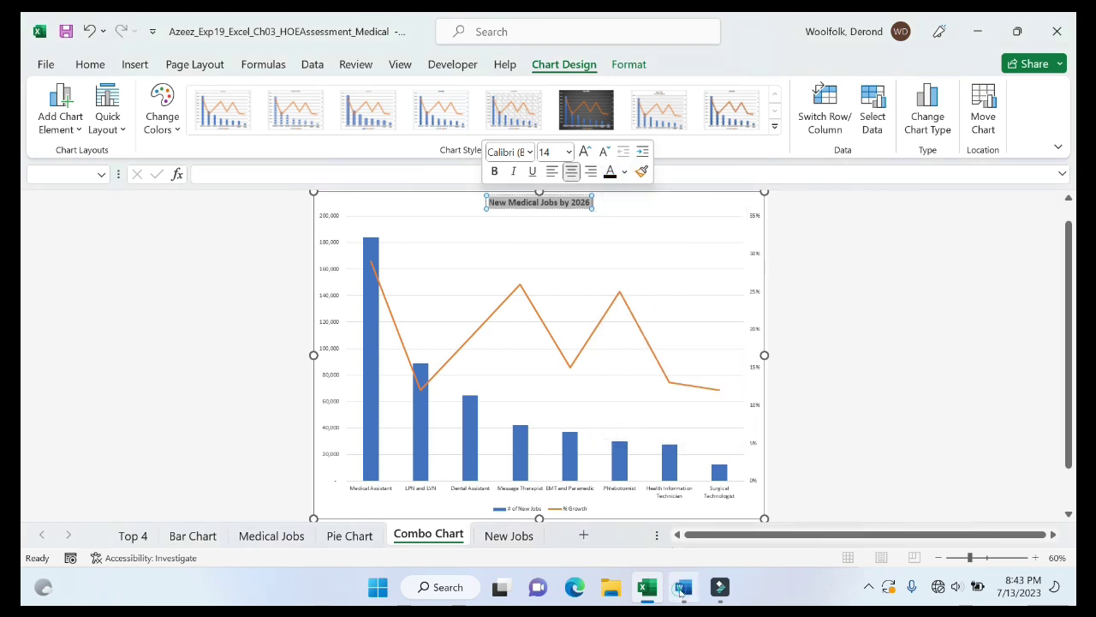
{"action": "left_click", "coordinate": [683, 588]}
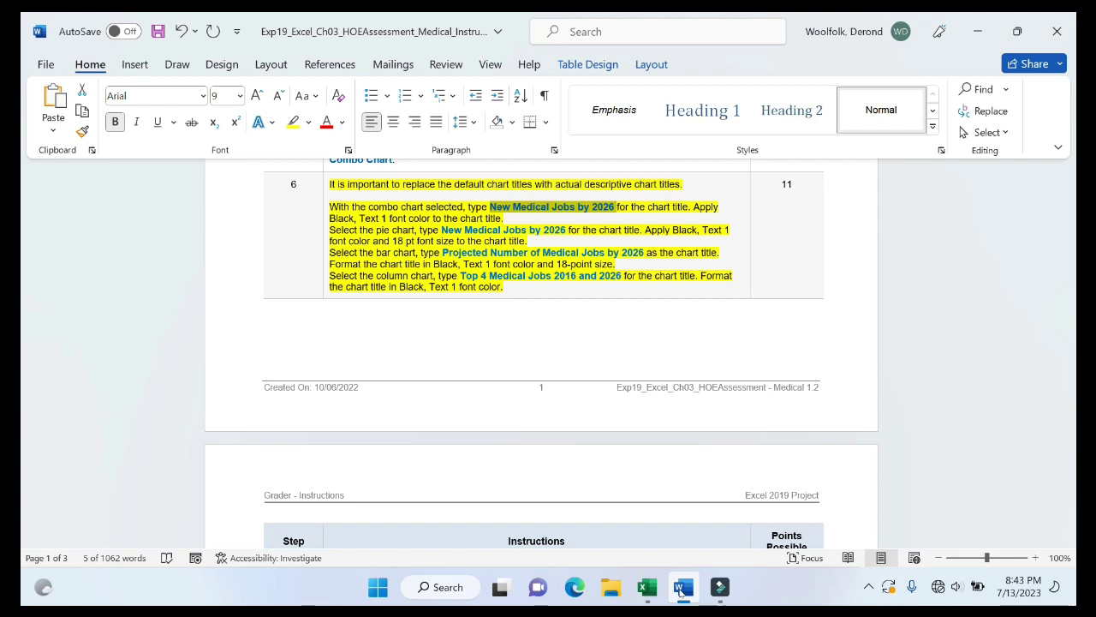
{"action": "left_click", "coordinate": [681, 590]}
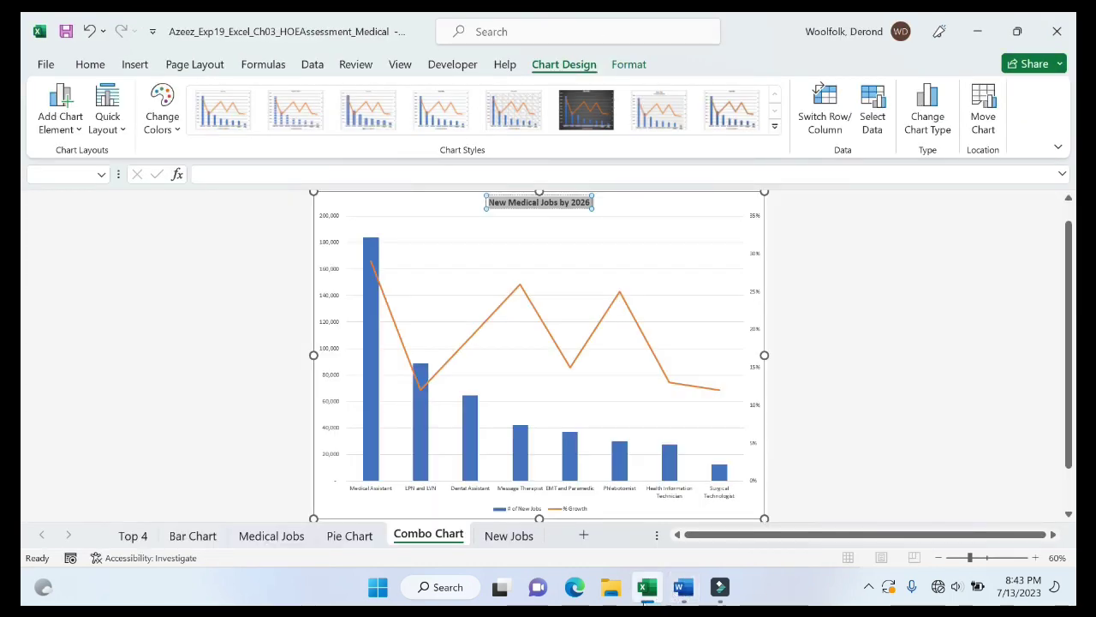
{"action": "left_click", "coordinate": [645, 595]}
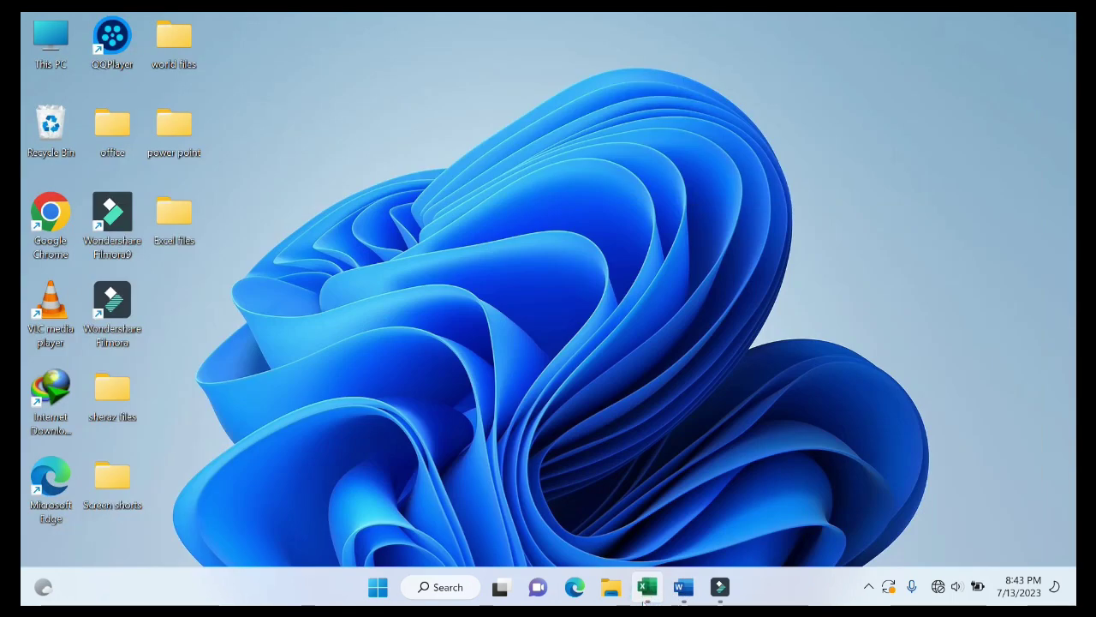
Step: Copy the pie chart title phrase 'New Medical Jobs by 2026' from Word and return to Excel
{"action": "left_click", "coordinate": [647, 590]}
{"action": "left_click", "coordinate": [684, 589]}
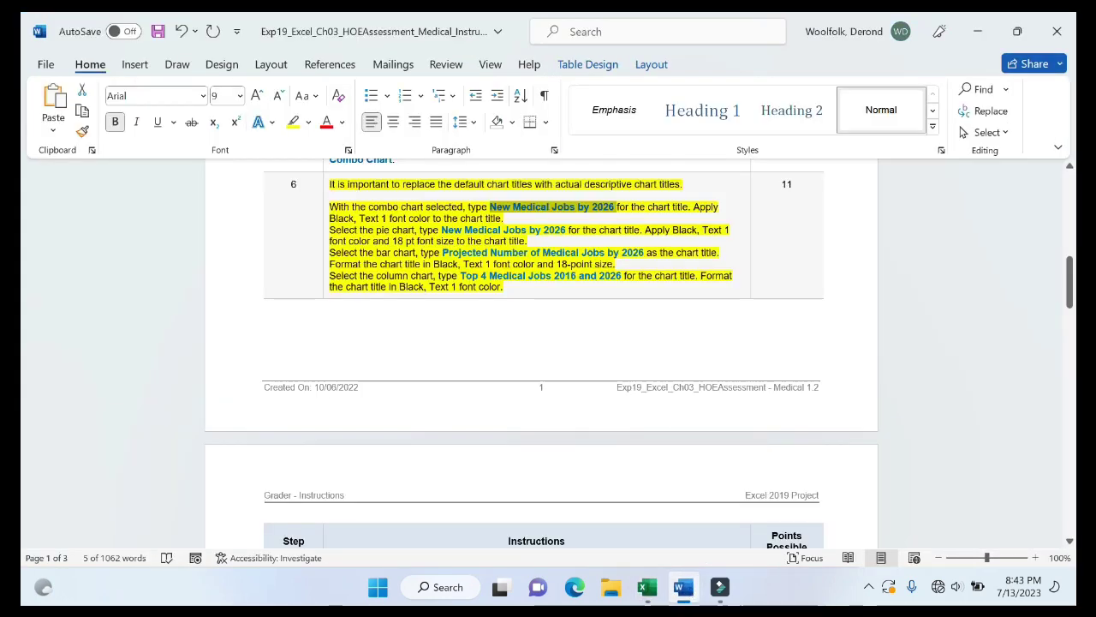
{"action": "left_click_drag", "start_coordinate": [442, 230], "coordinate": [566, 230]}
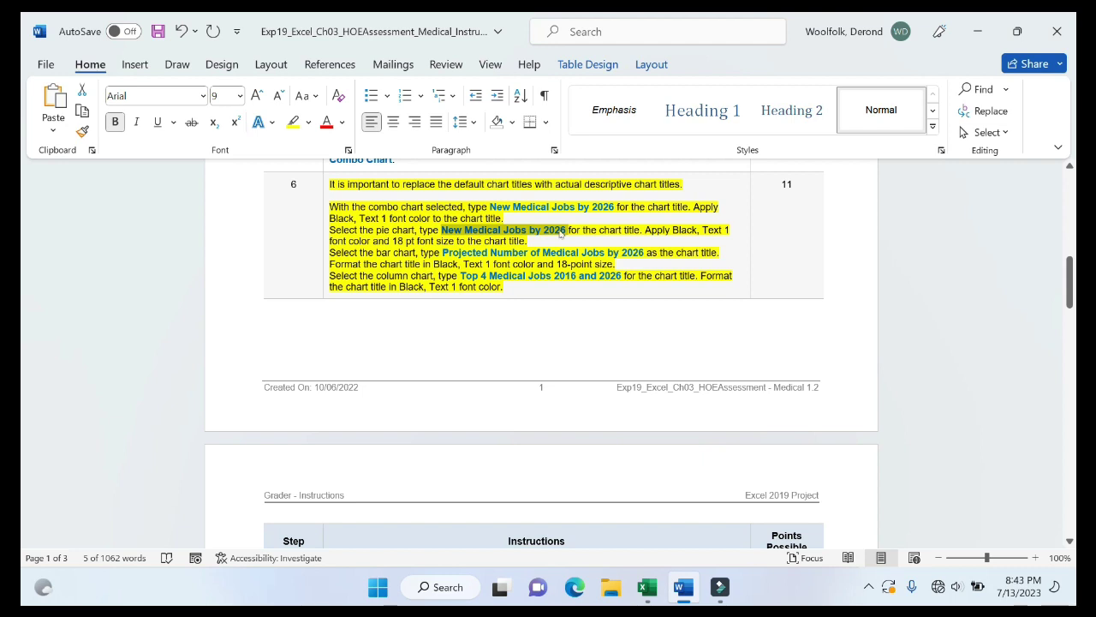
{"action": "key", "text": "ctrl+c"}
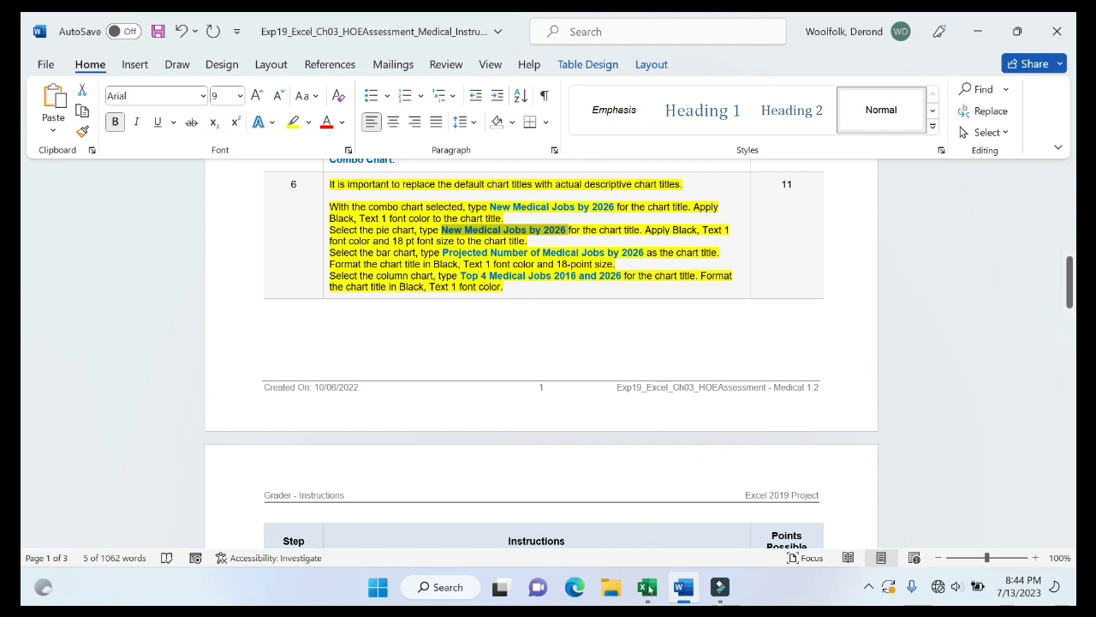
{"action": "left_click", "coordinate": [647, 587]}
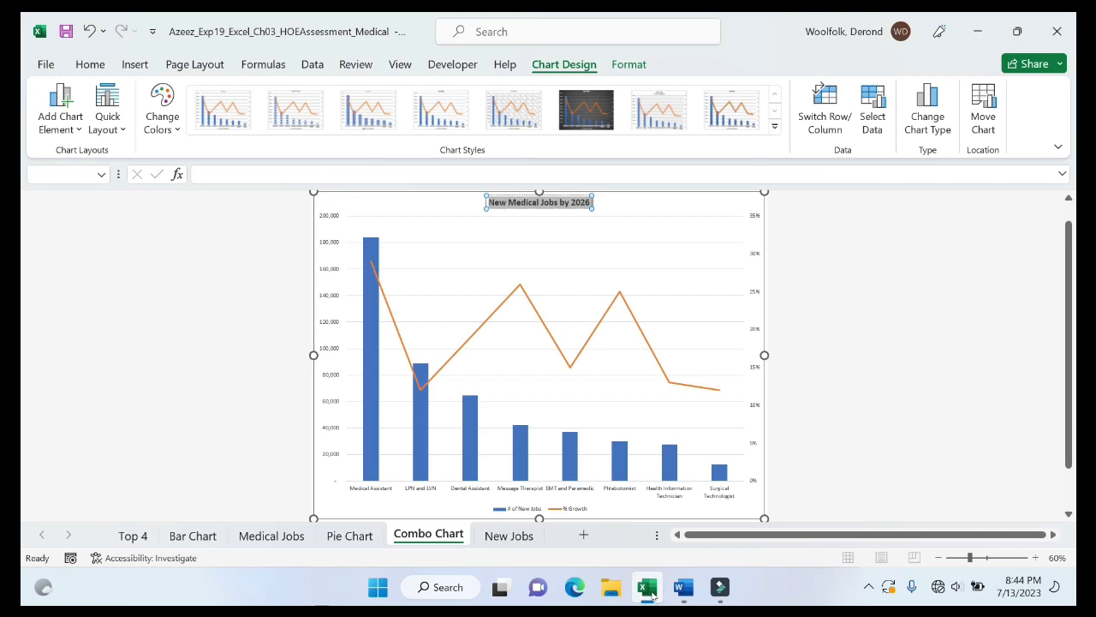
Step: On the Pie Chart sheet, replace the title '# of New Jobs' with 'New Medical Jobs by 2026'
{"action": "left_click", "coordinate": [338, 534]}
{"action": "left_click", "coordinate": [555, 202]}
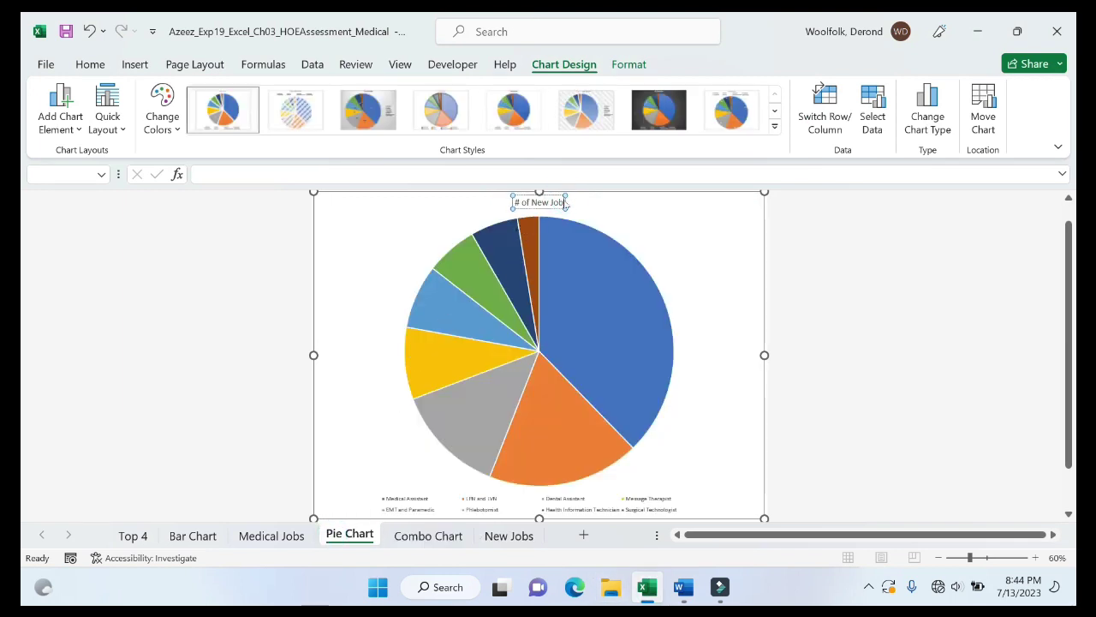
{"action": "key", "text": "BackSpace"}
{"action": "key", "text": "ctrl+v"}
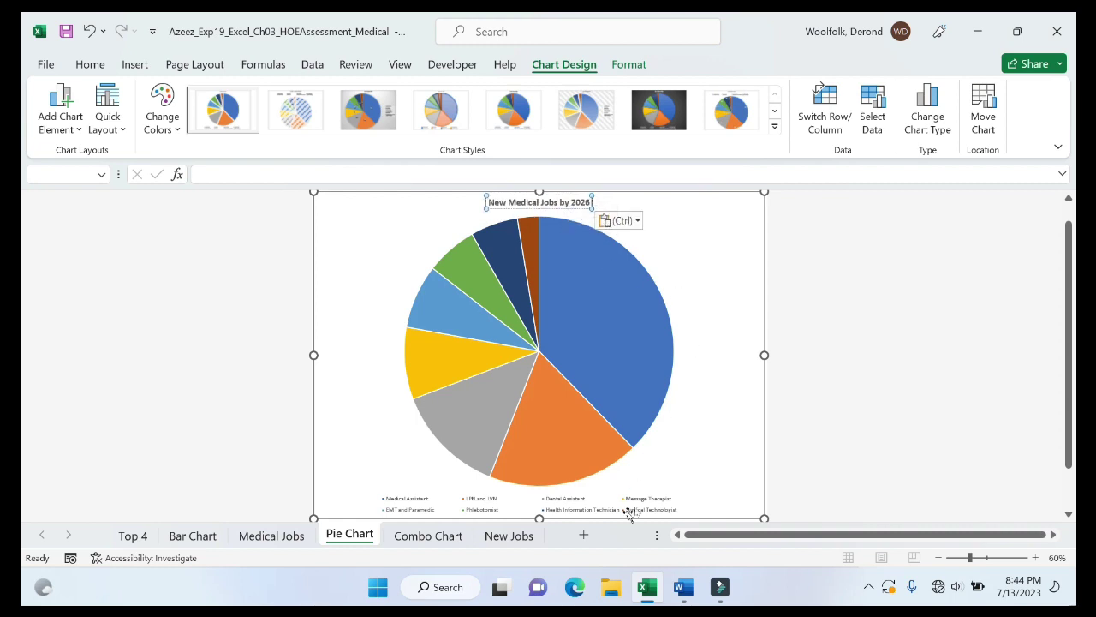
{"action": "left_click", "coordinate": [681, 591]}
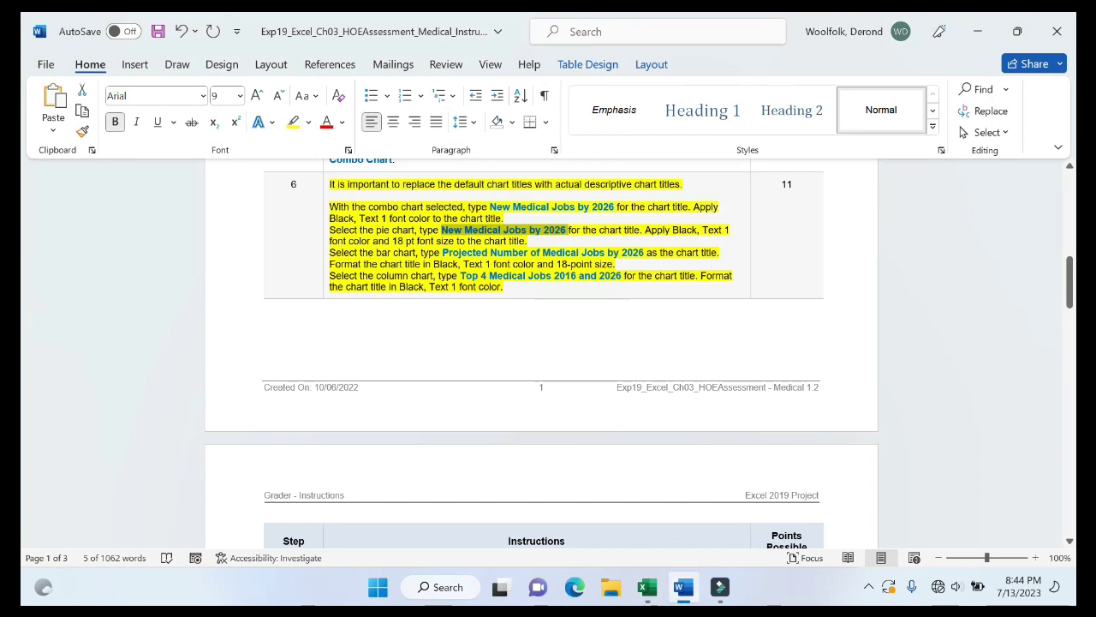
{"action": "left_click", "coordinate": [648, 586]}
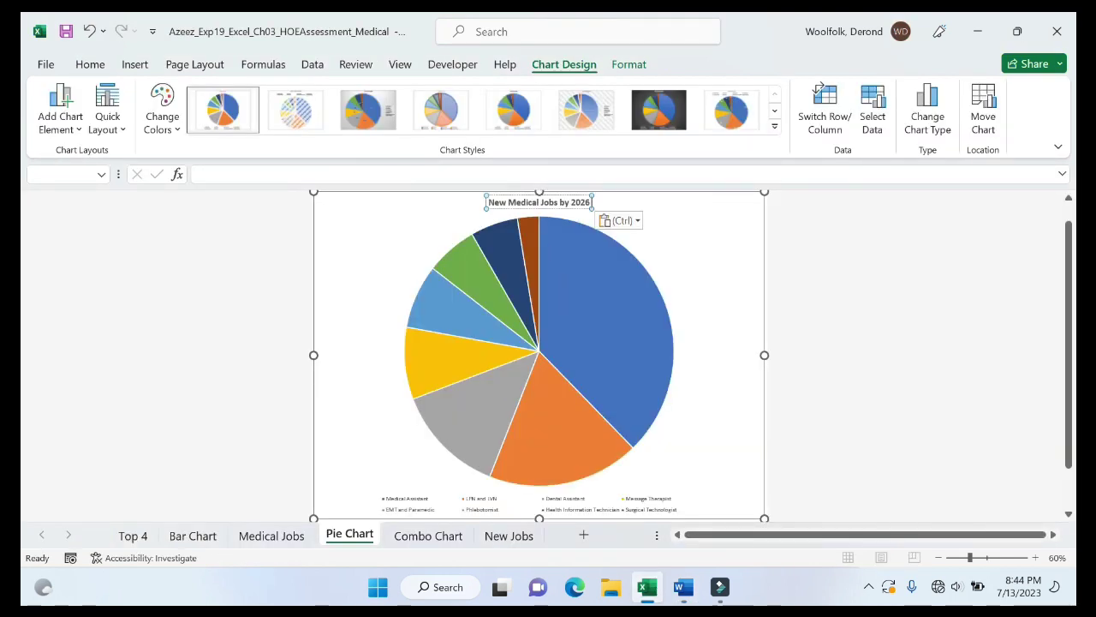
Step: Format the pie chart title as black 18 pt text
{"action": "left_click_drag", "start_coordinate": [591, 202], "coordinate": [489, 202]}
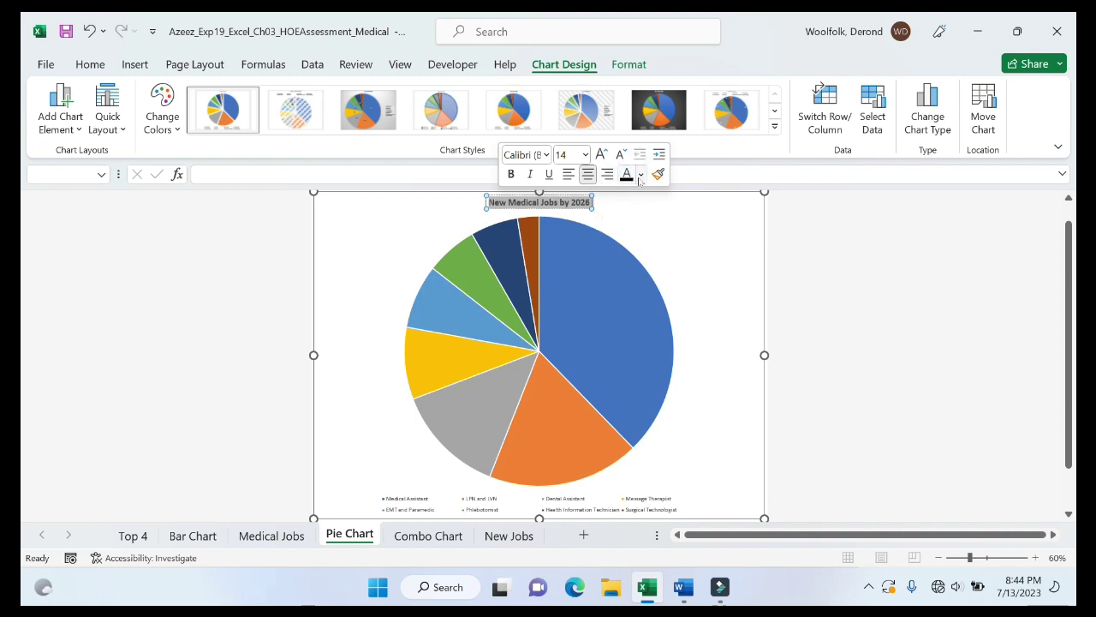
{"action": "left_click", "coordinate": [641, 176]}
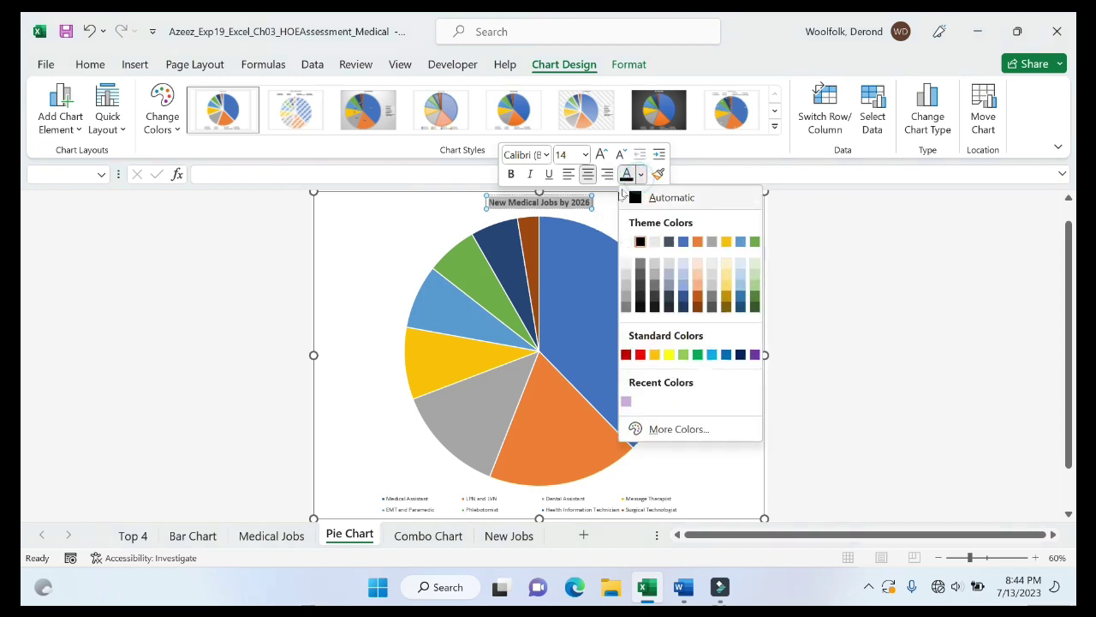
{"action": "left_click", "coordinate": [639, 241]}
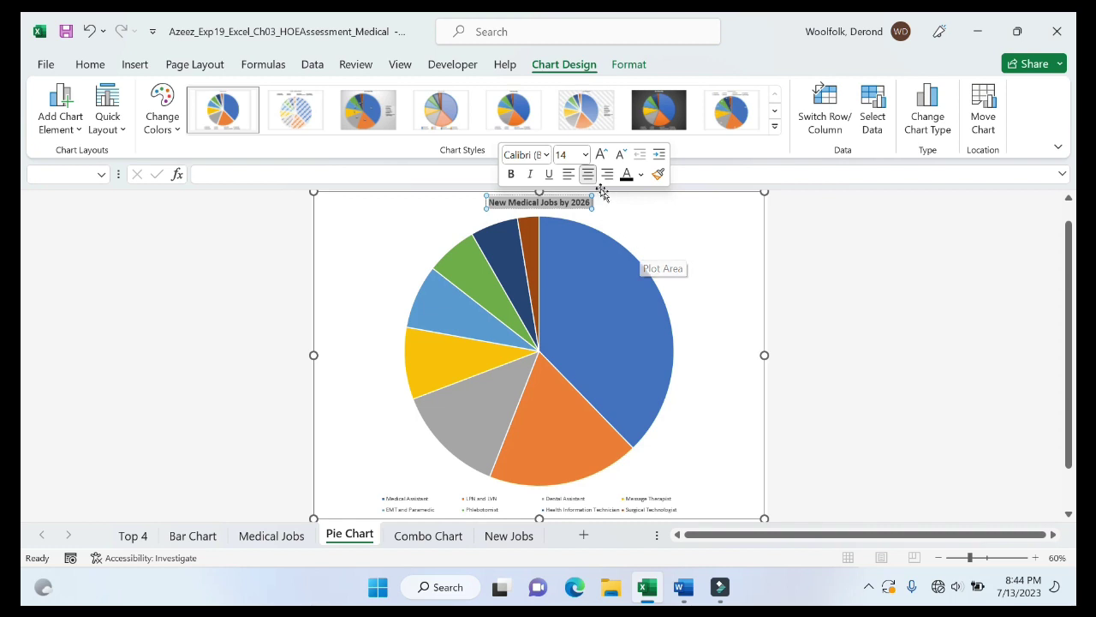
{"action": "left_click", "coordinate": [586, 155]}
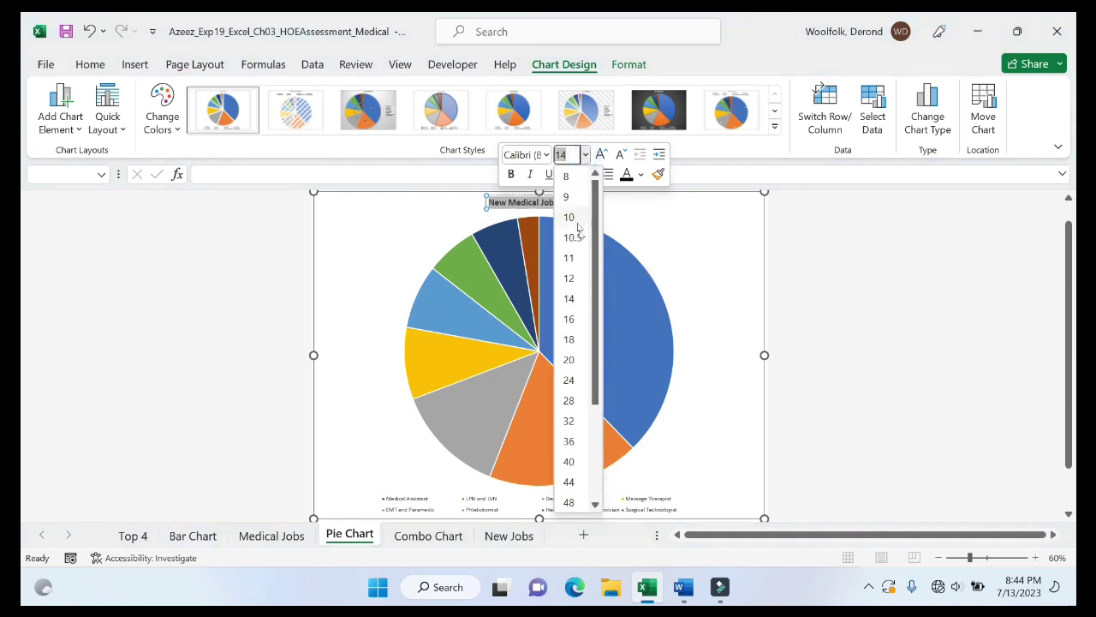
{"action": "left_click", "coordinate": [572, 339]}
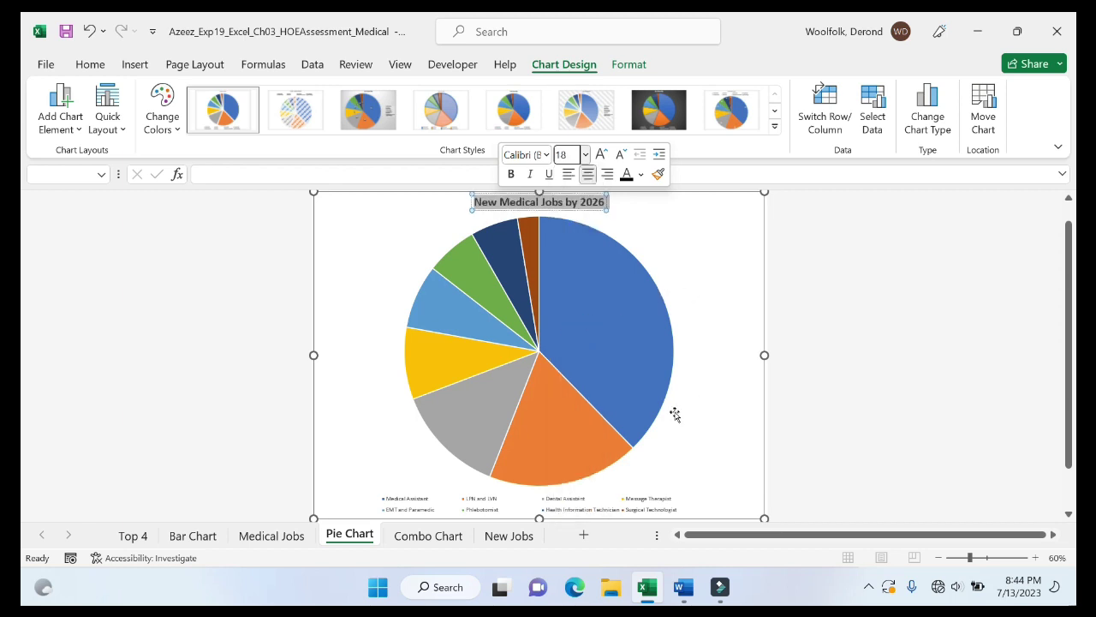
{"action": "left_click", "coordinate": [682, 587]}
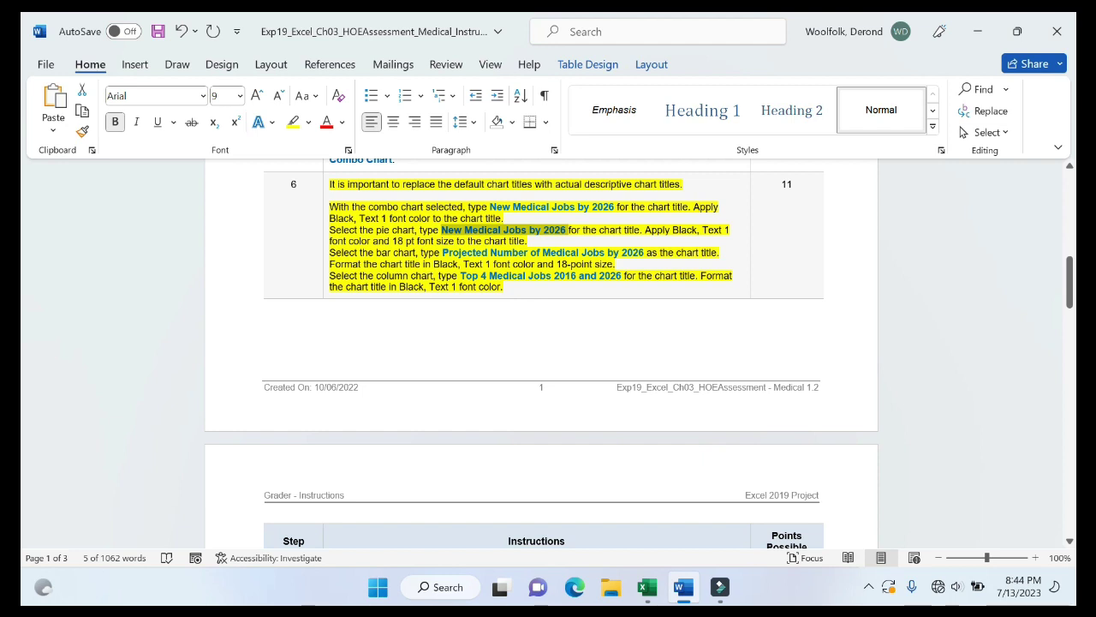
Step: Select 'Projected Number of Medical Jobs by 2026' in step 6, then cycle the Excel and Word windows
{"action": "left_click_drag", "start_coordinate": [442, 252], "coordinate": [644, 253]}
{"action": "key", "text": "ctrl+c"}
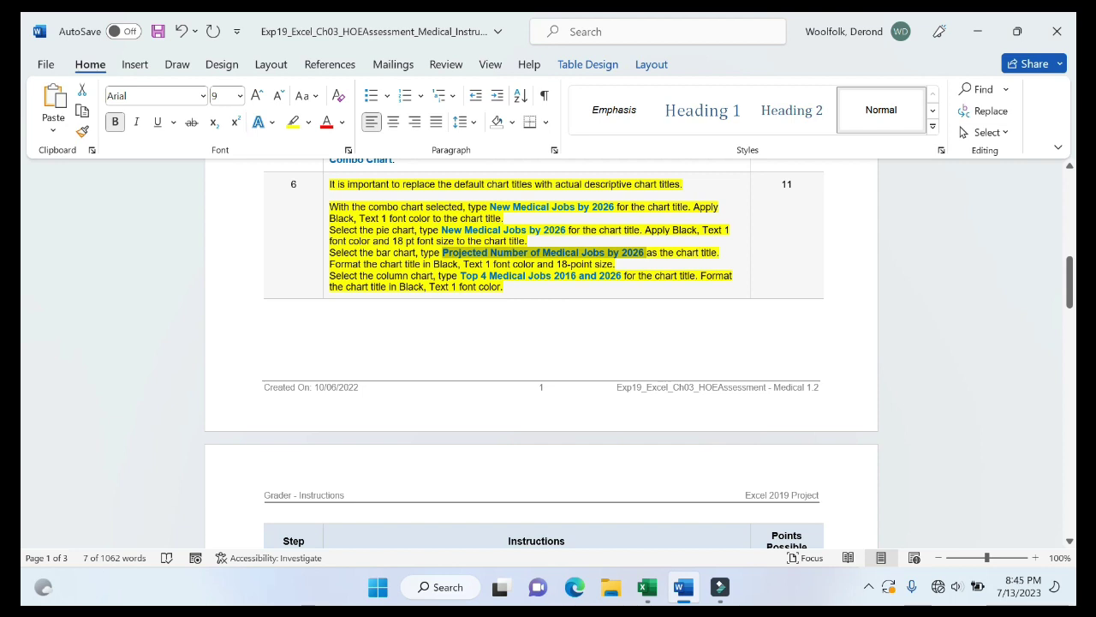
{"action": "left_click", "coordinate": [647, 587]}
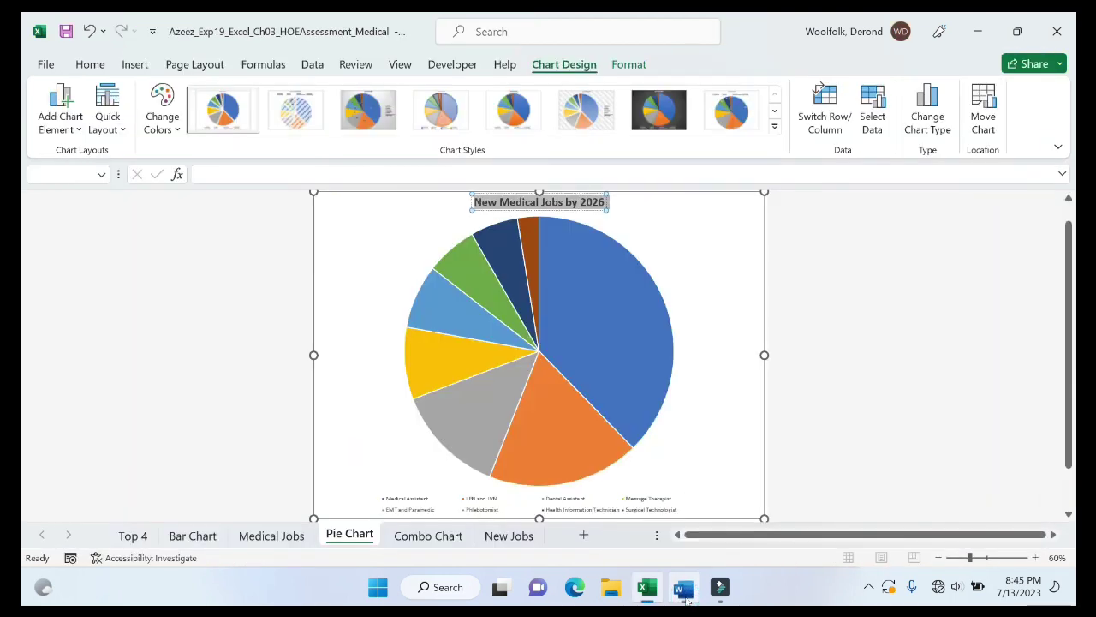
{"action": "left_click", "coordinate": [647, 588]}
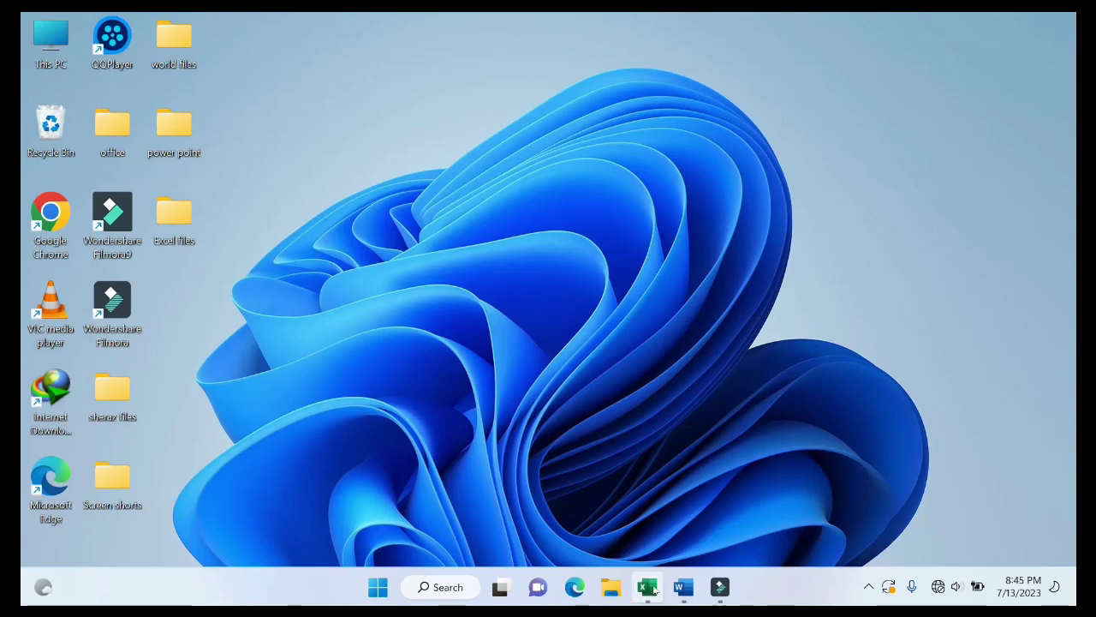
{"action": "left_click", "coordinate": [649, 587]}
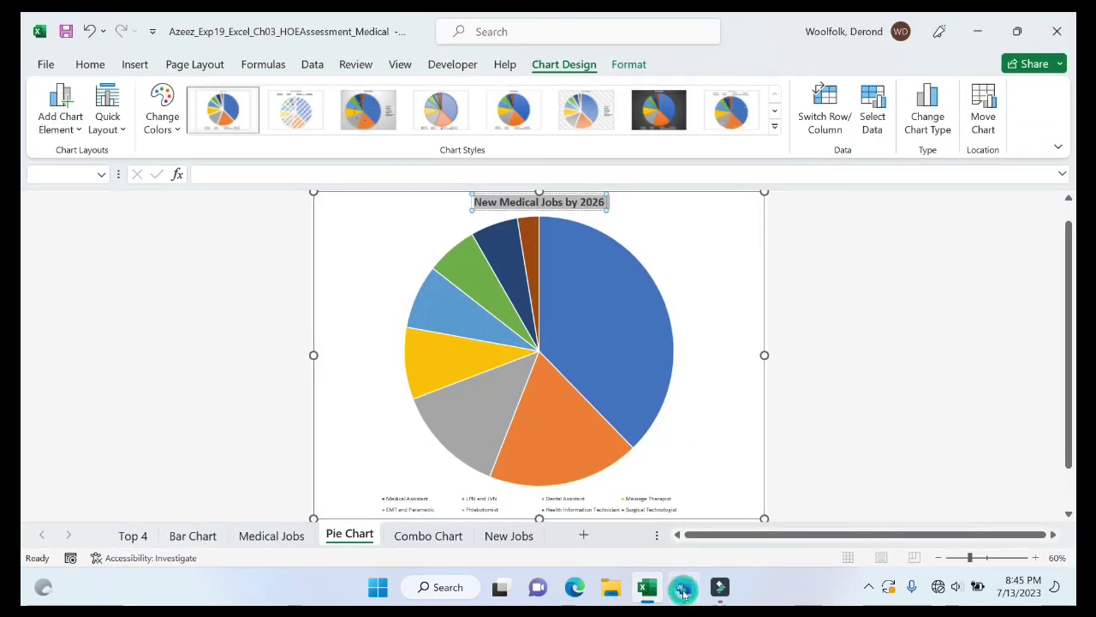
{"action": "left_click", "coordinate": [682, 588]}
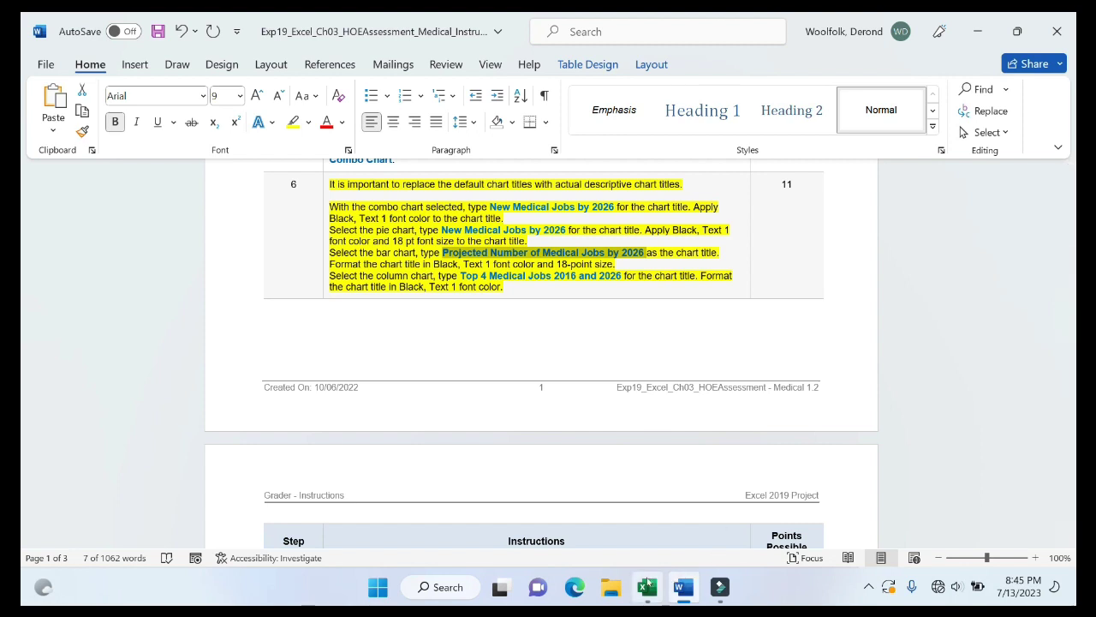
Step: On the Bar Chart sheet, replace the chart title with the pasted 'Projected Number of Medical Jobs by 2026'
{"action": "left_click", "coordinate": [649, 586]}
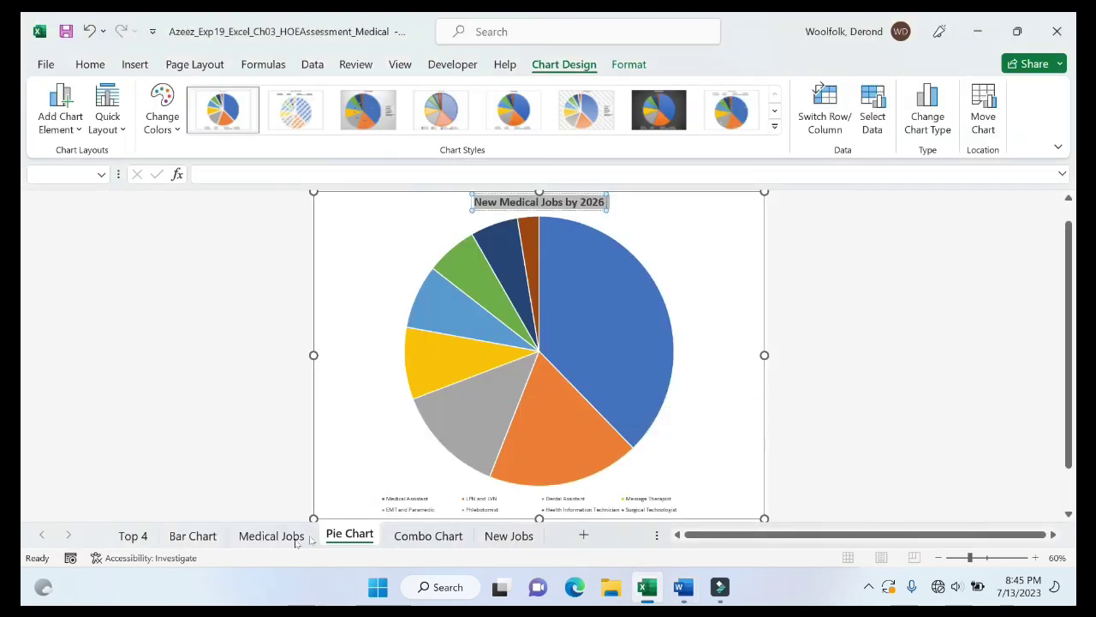
{"action": "left_click", "coordinate": [190, 539]}
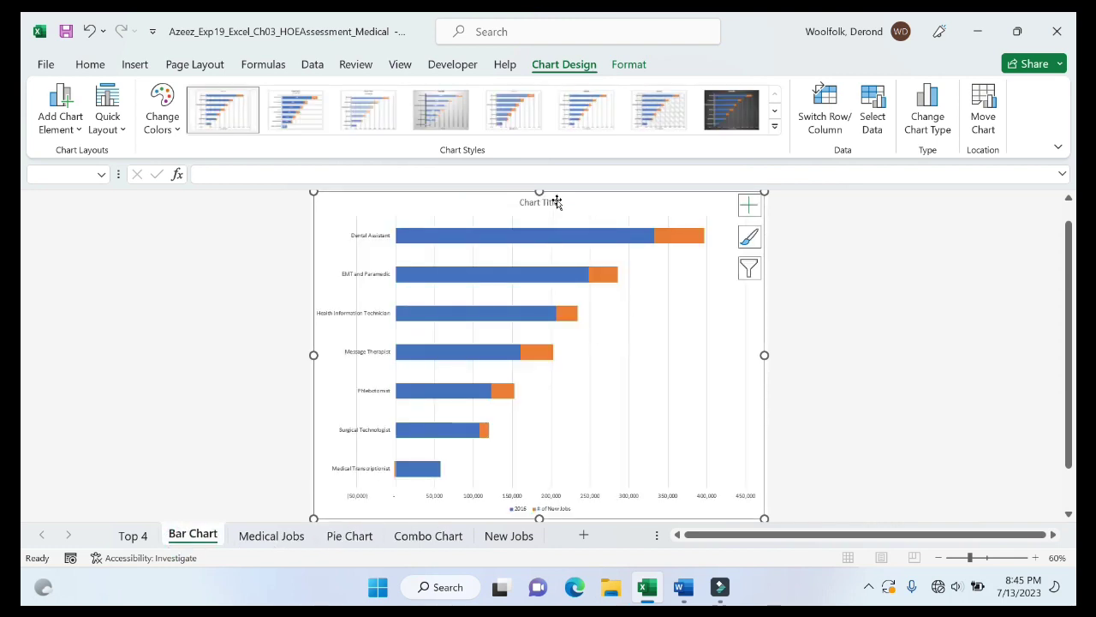
{"action": "left_click", "coordinate": [556, 202]}
{"action": "left_click", "coordinate": [555, 202]}
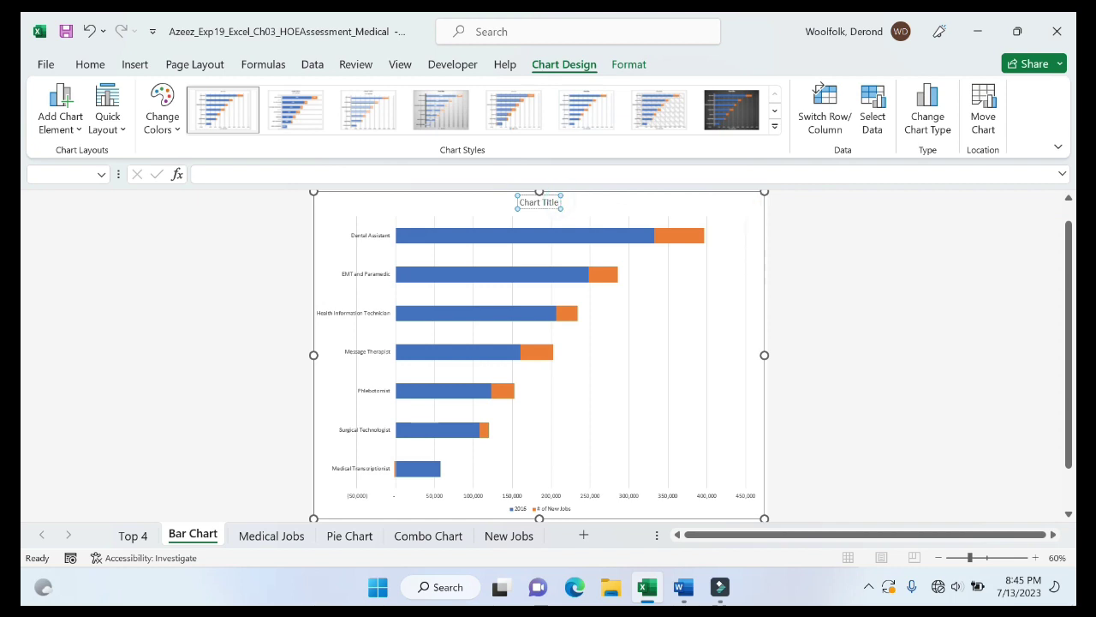
{"action": "key", "text": "BackSpace"}
{"action": "key", "text": "BackSpace"}
{"action": "key", "text": "BackSpace"}
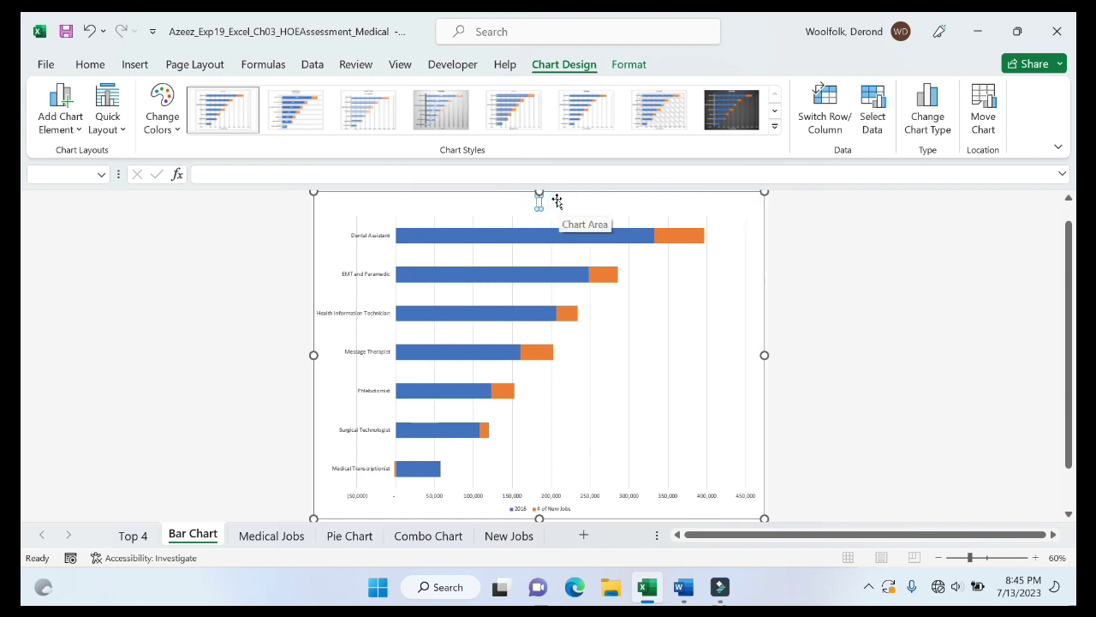
{"action": "key", "text": "ctrl+v"}
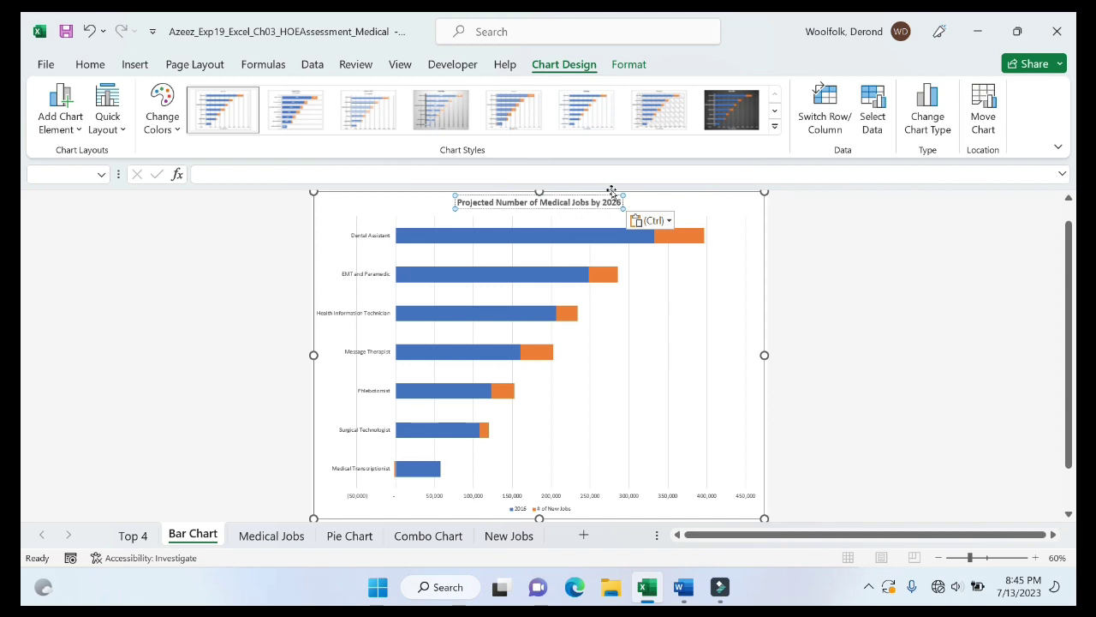
Step: Format the new bar chart title as Black, Text 1 at 18 pt
{"action": "left_click_drag", "start_coordinate": [622, 203], "coordinate": [455, 203]}
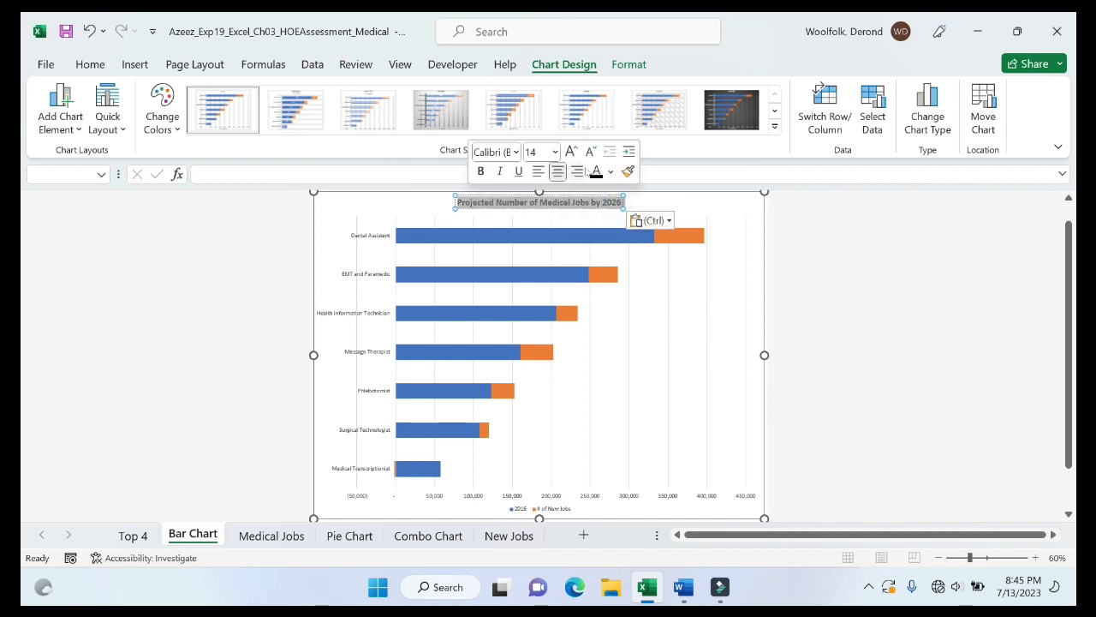
{"action": "left_click", "coordinate": [596, 176]}
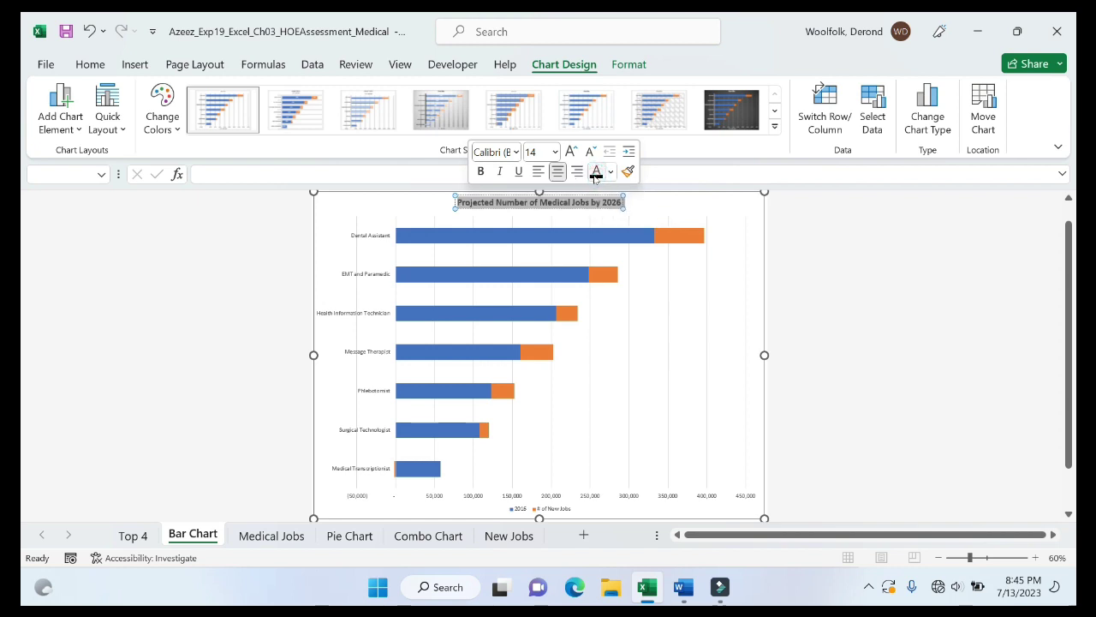
{"action": "left_click", "coordinate": [610, 173]}
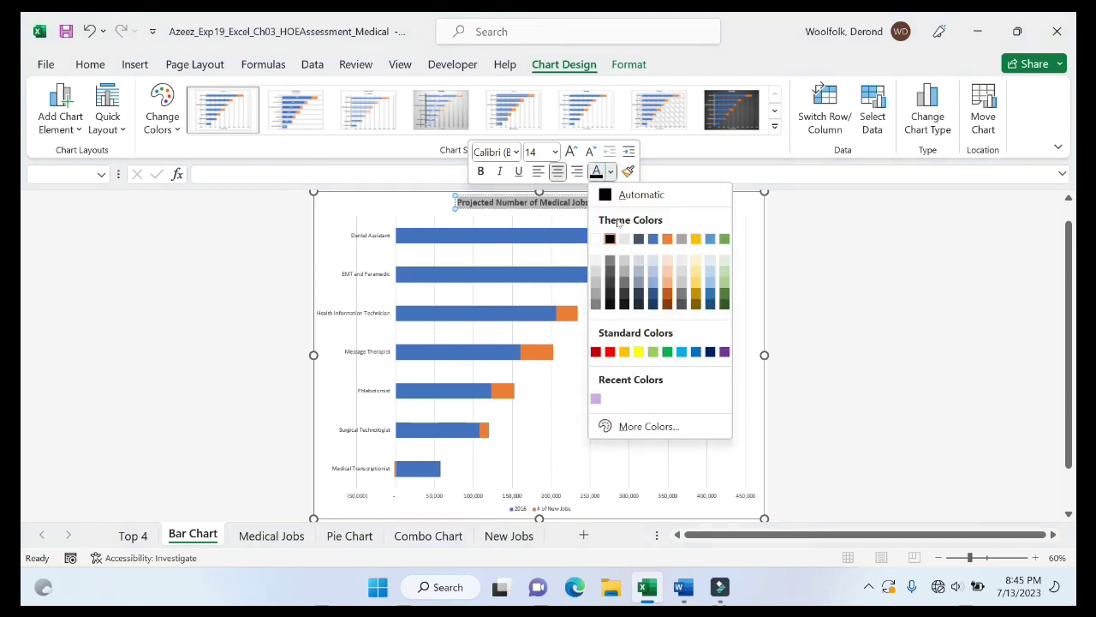
{"action": "left_click", "coordinate": [610, 239]}
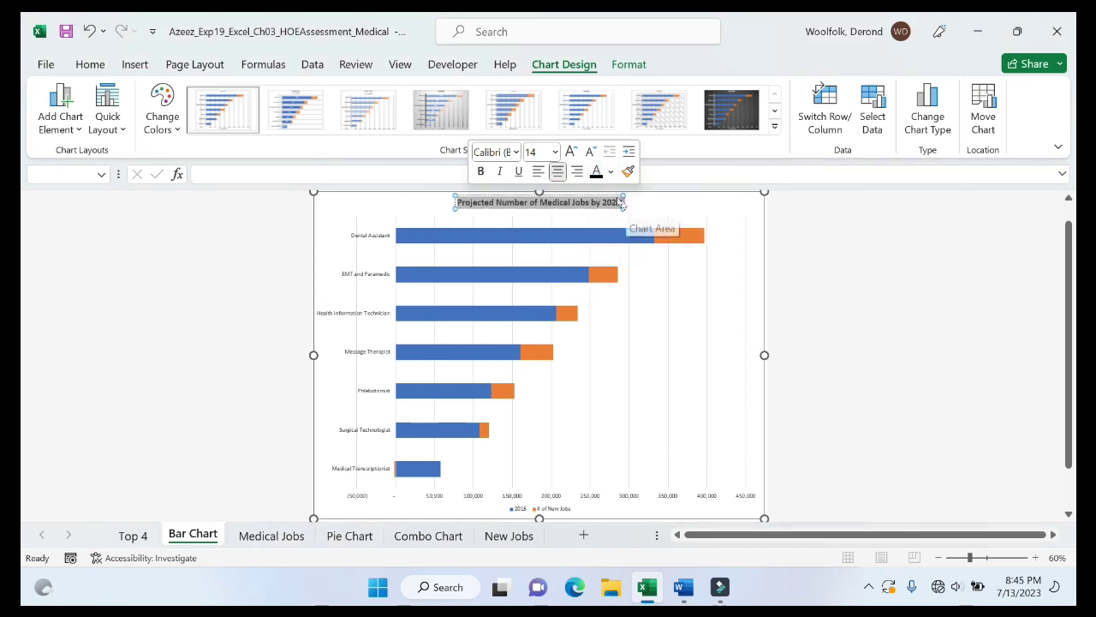
{"action": "left_click", "coordinate": [555, 152]}
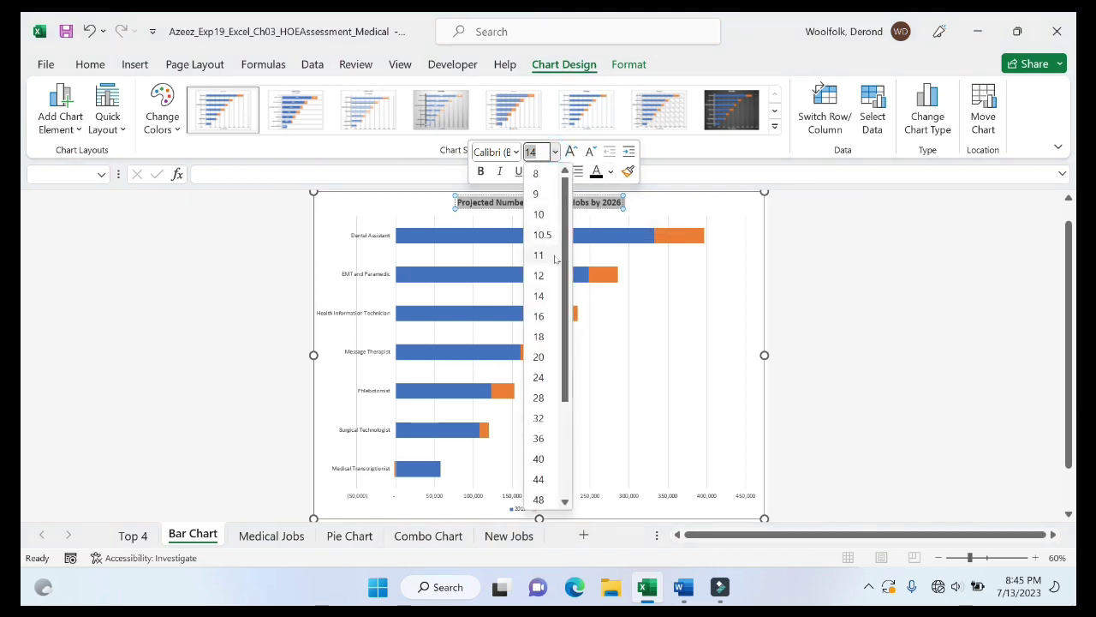
{"action": "left_click", "coordinate": [538, 336]}
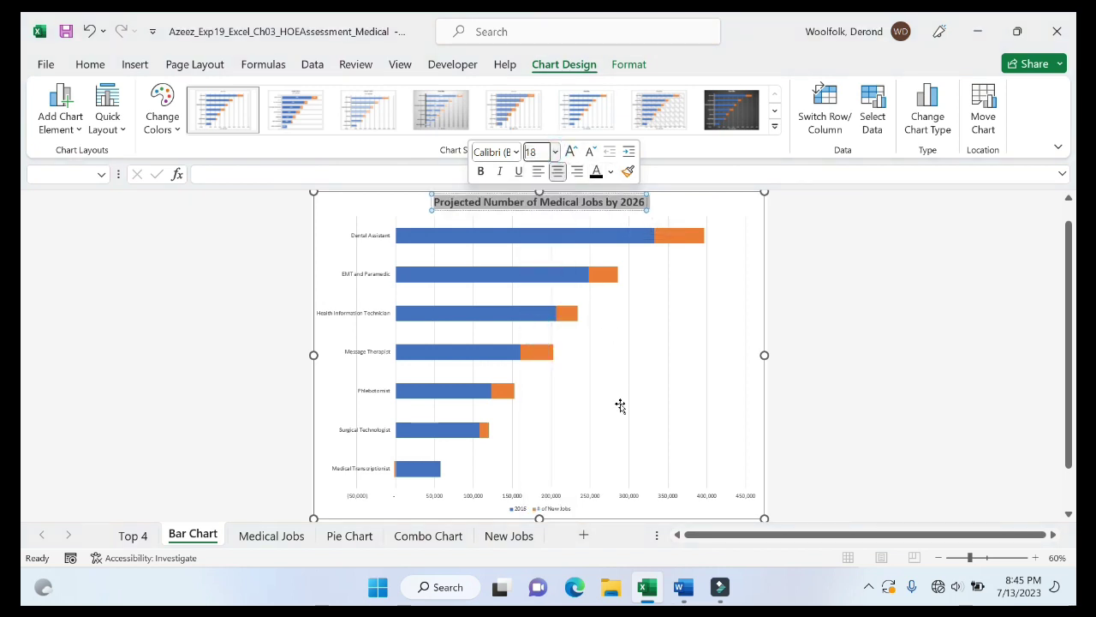
{"action": "left_click", "coordinate": [682, 586]}
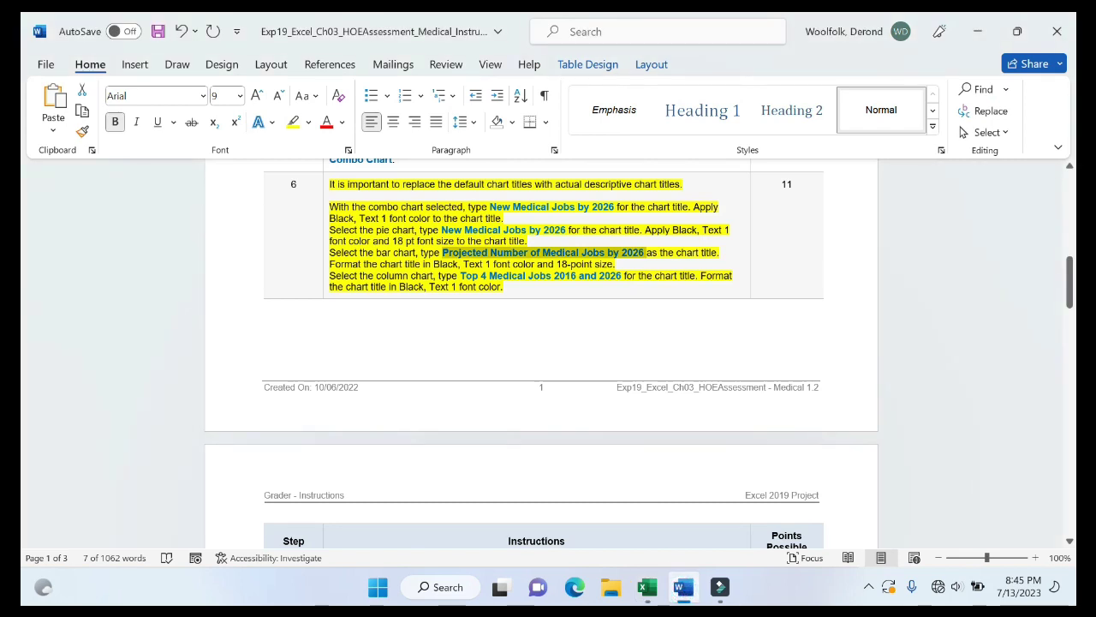
Step: Copy 'Top 4 Medical Jobs 2016 and 2026' from the Word instructions and return to Excel
{"action": "left_click_drag", "start_coordinate": [460, 275], "coordinate": [615, 276]}
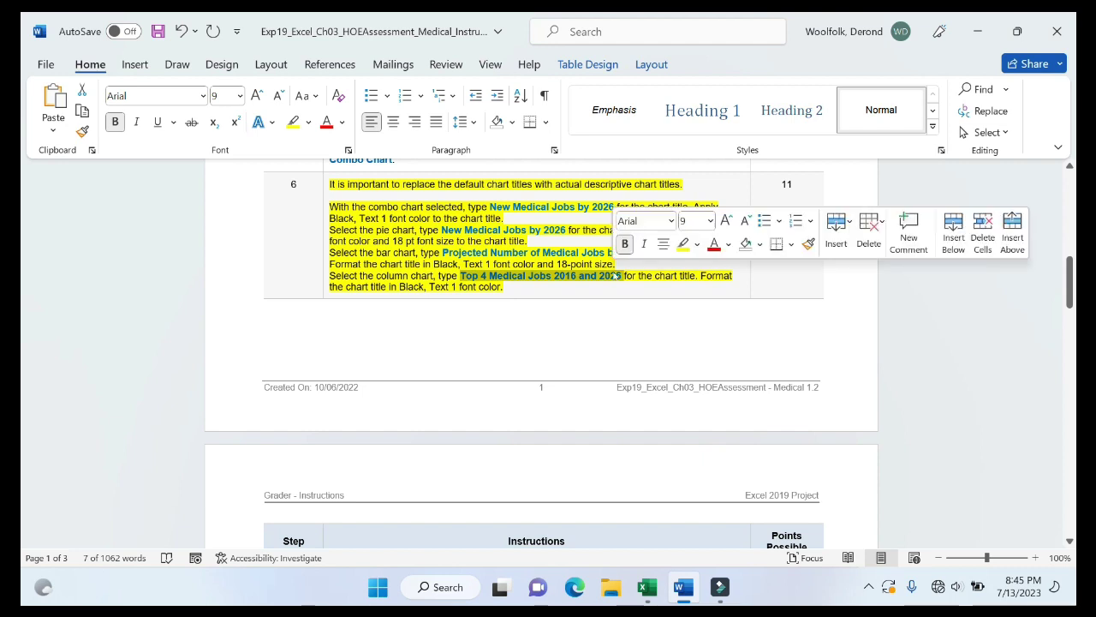
{"action": "key", "text": "ctrl+c"}
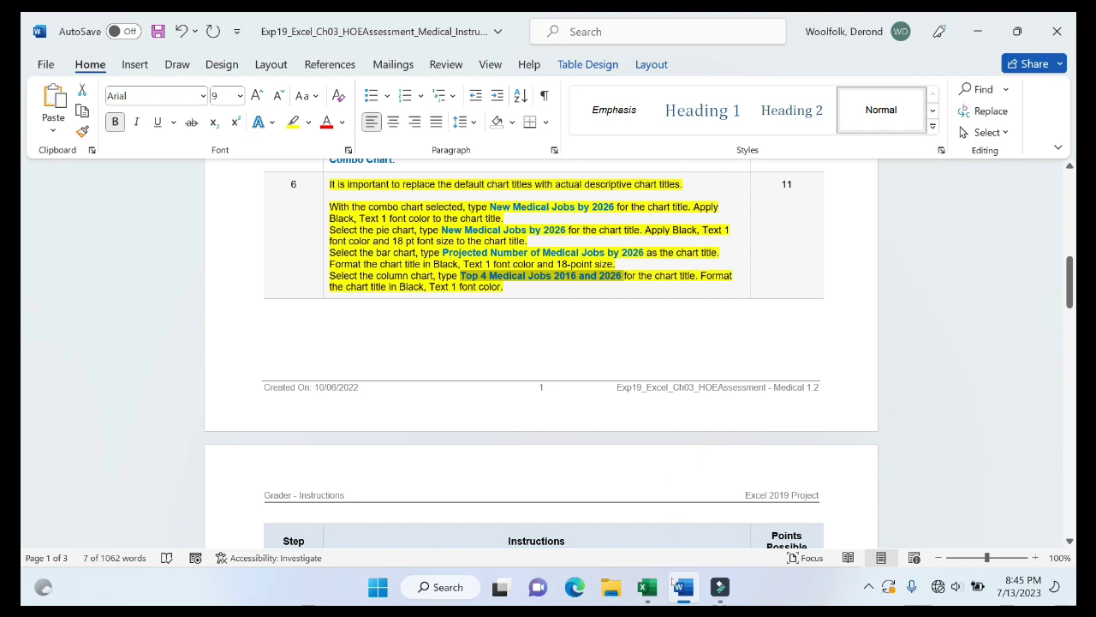
{"action": "left_click", "coordinate": [647, 587]}
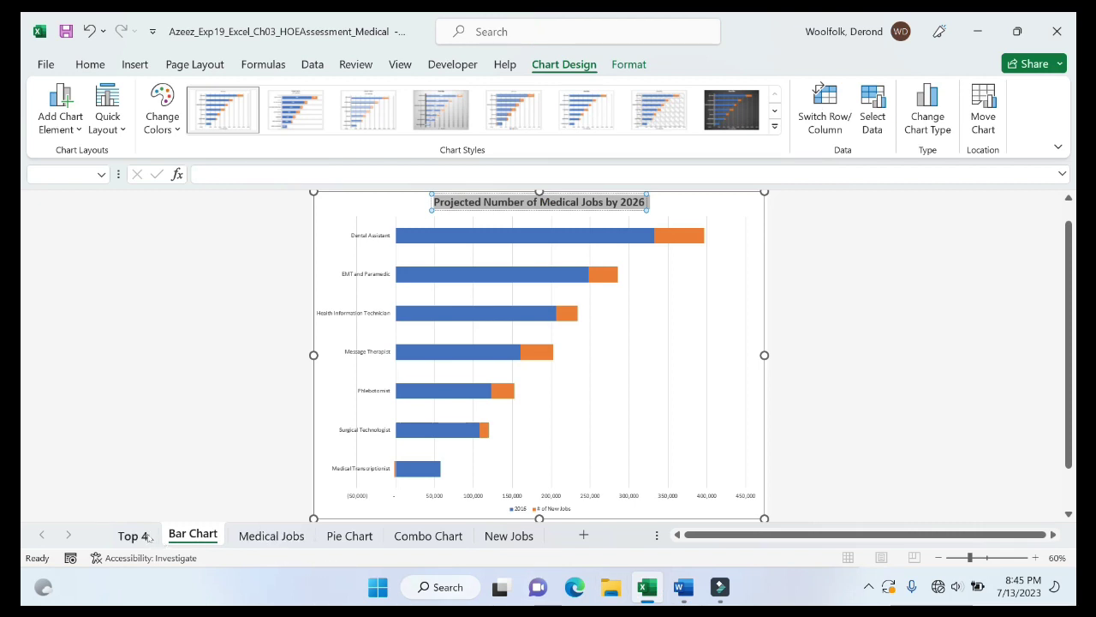
Step: On the Top 4 sheet, replace the column chart's placeholder title with the pasted title text
{"action": "left_click", "coordinate": [261, 536]}
{"action": "left_click", "coordinate": [335, 537]}
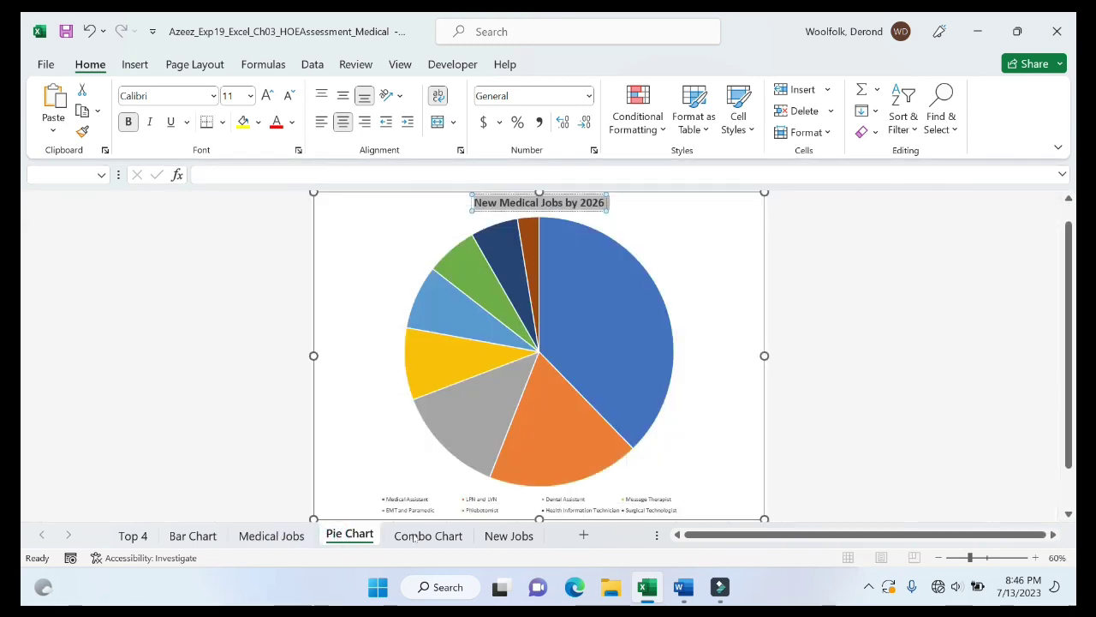
{"action": "left_click", "coordinate": [415, 535]}
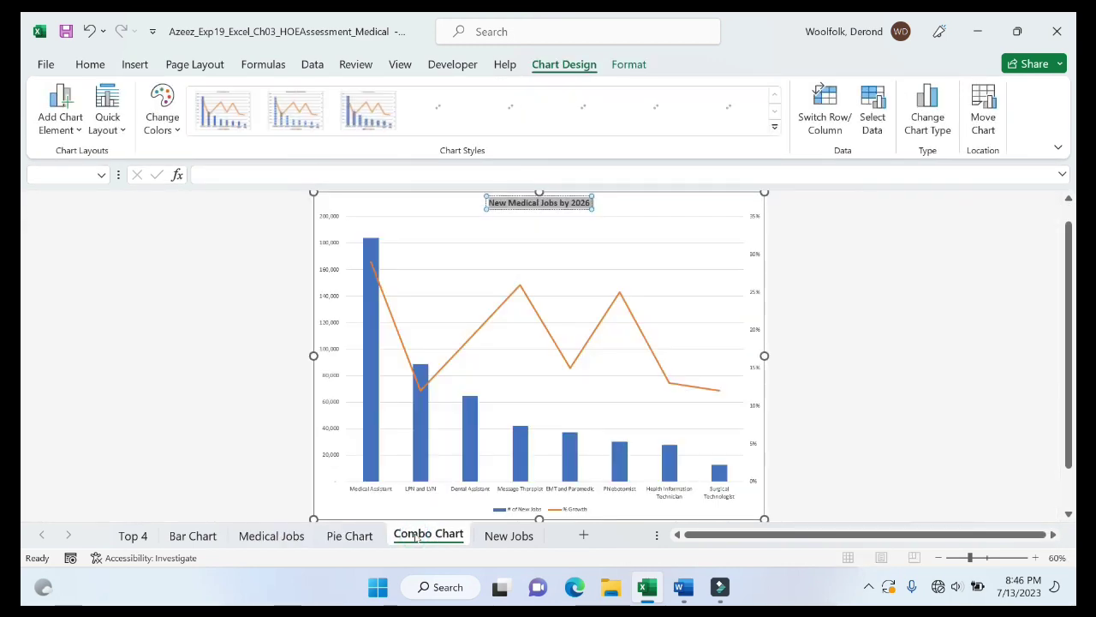
{"action": "left_click", "coordinate": [498, 544]}
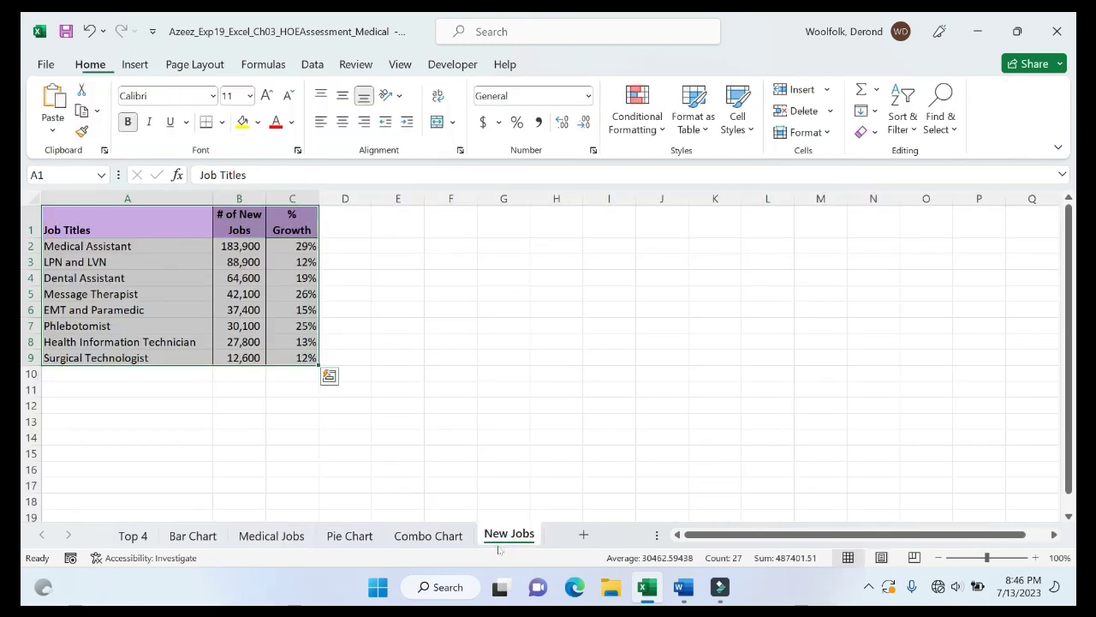
{"action": "left_click", "coordinate": [131, 536]}
{"action": "left_click", "coordinate": [297, 355]}
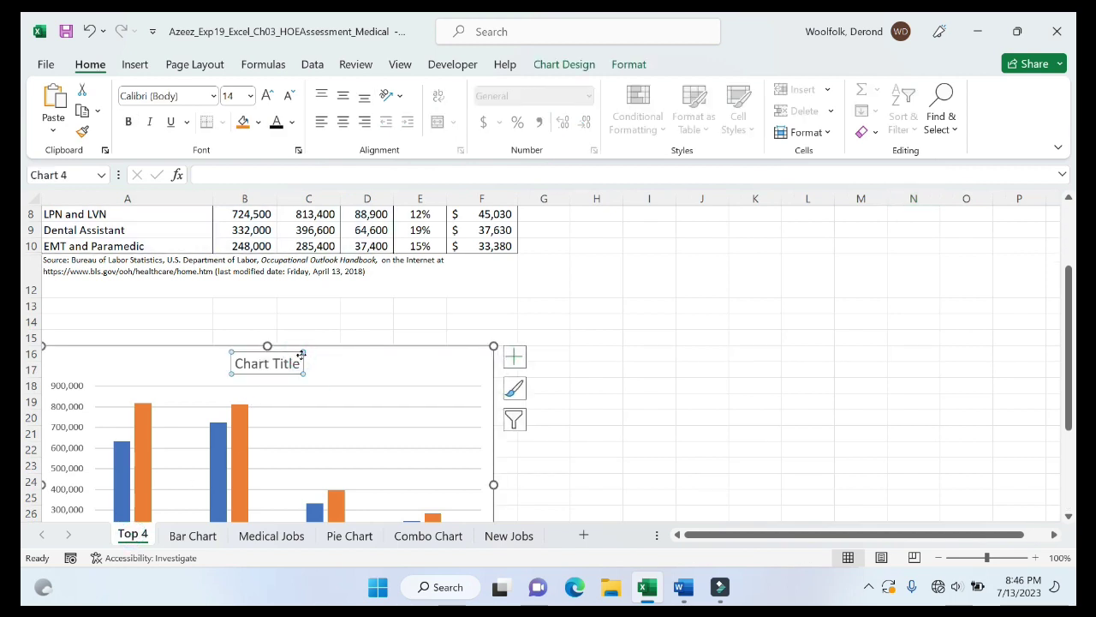
{"action": "left_click", "coordinate": [300, 363]}
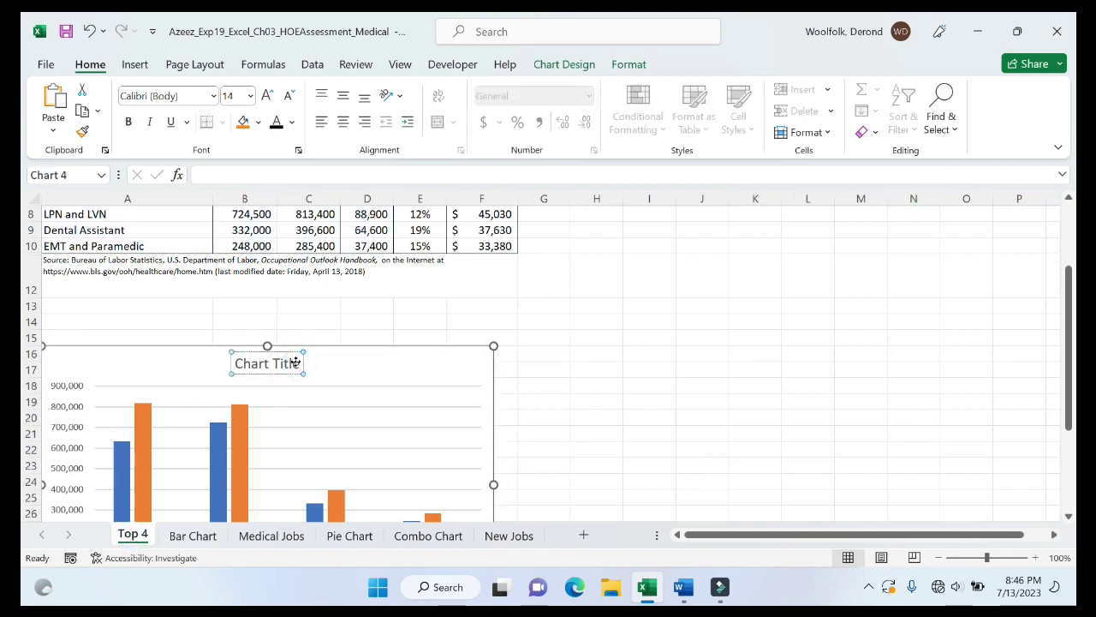
{"action": "key", "text": "BackSpace"}
{"action": "key", "text": "BackSpace"}
{"action": "key", "text": "BackSpace"}
{"action": "key", "text": "BackSpace"}
{"action": "key", "text": "BackSpace"}
{"action": "key", "text": "BackSpace"}
{"action": "key", "text": "BackSpace"}
{"action": "key", "text": "BackSpace"}
{"action": "key", "text": "BackSpace"}
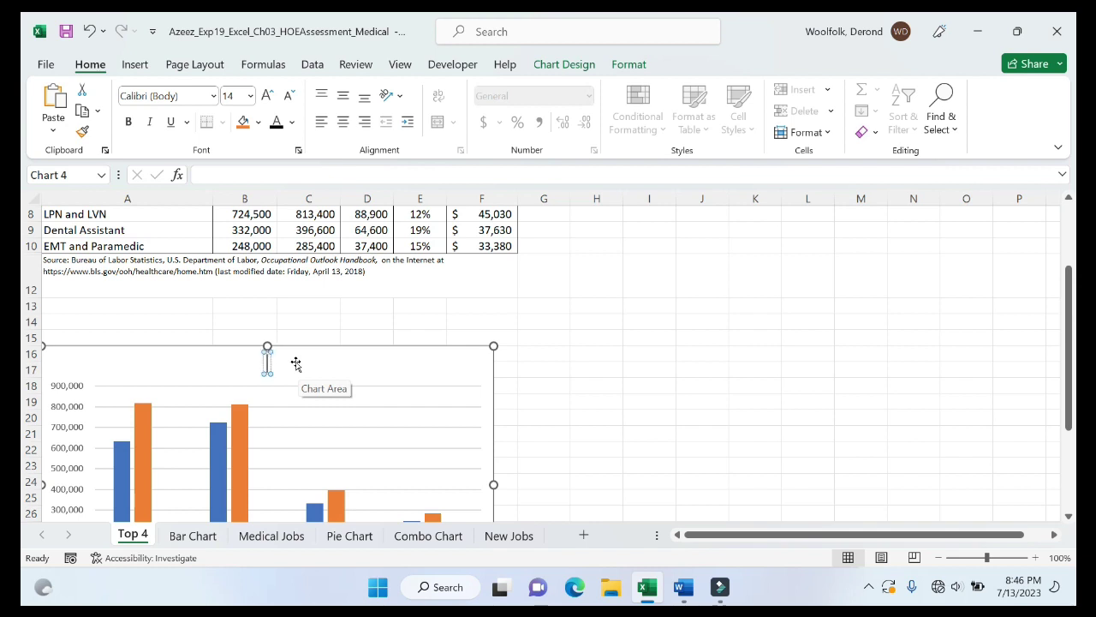
{"action": "key", "text": "ctrl+v"}
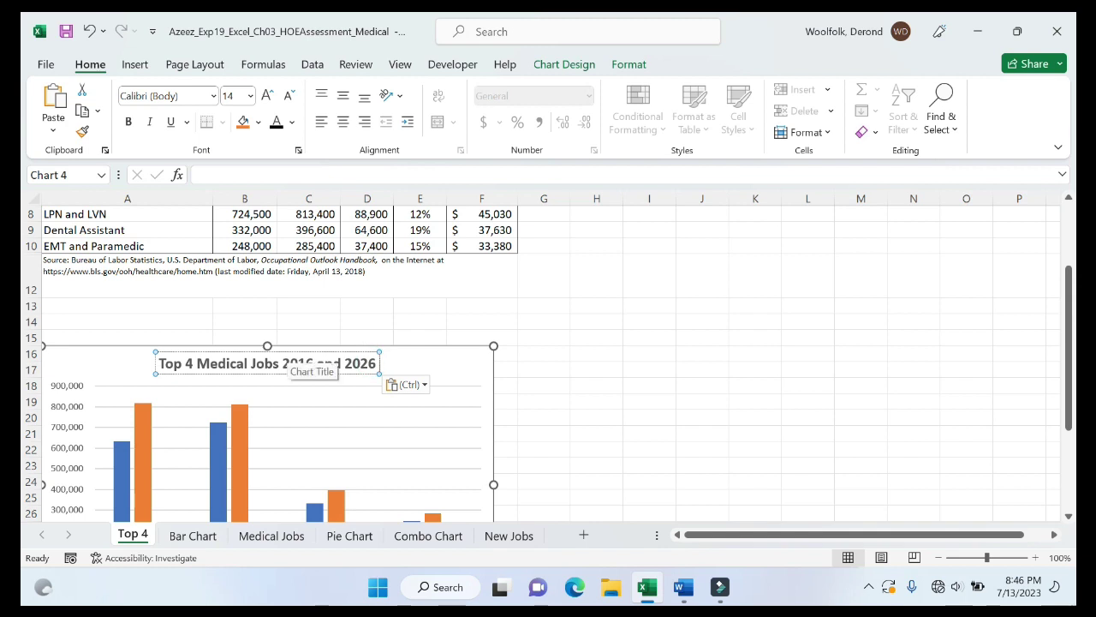
Step: Color the Top 4 chart title Black, Text 1
{"action": "left_click_drag", "start_coordinate": [157, 363], "coordinate": [378, 363]}
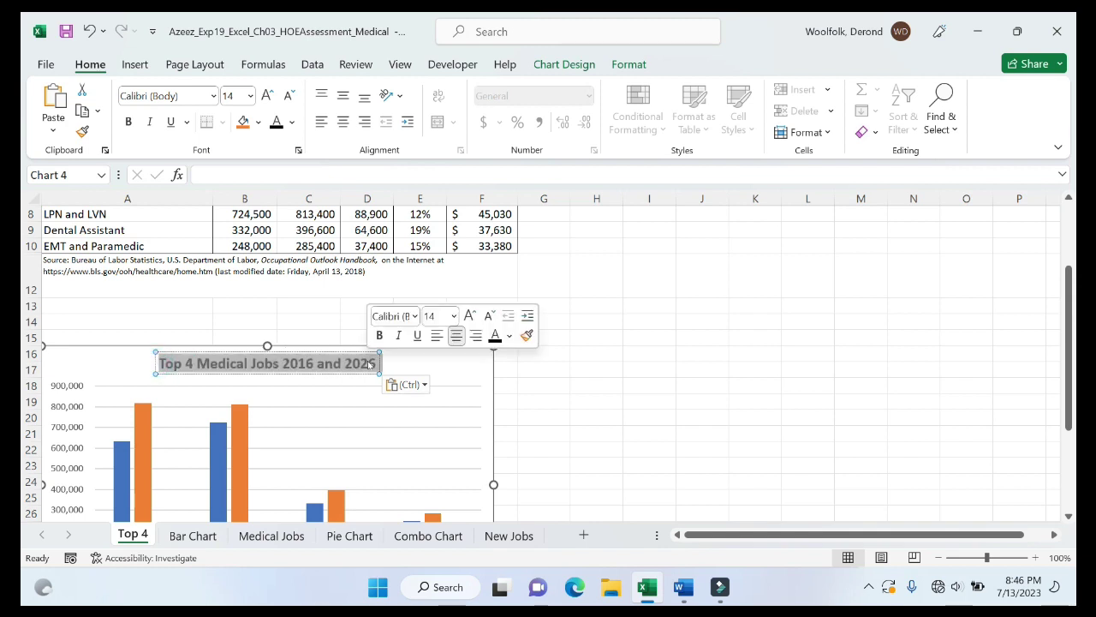
{"action": "left_click", "coordinate": [509, 336]}
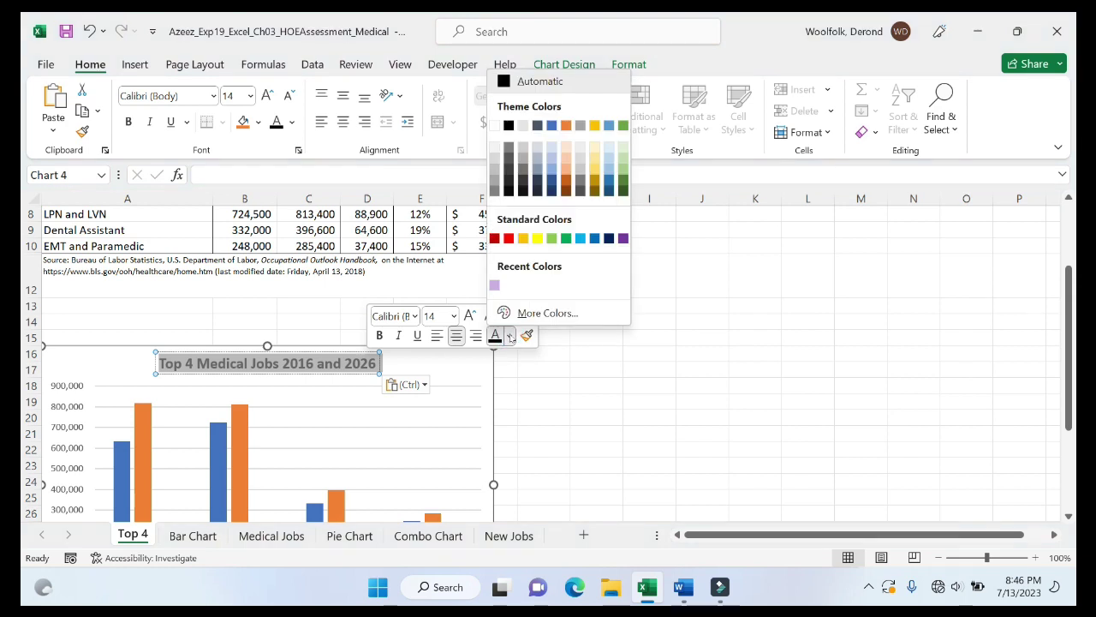
{"action": "left_click", "coordinate": [509, 126]}
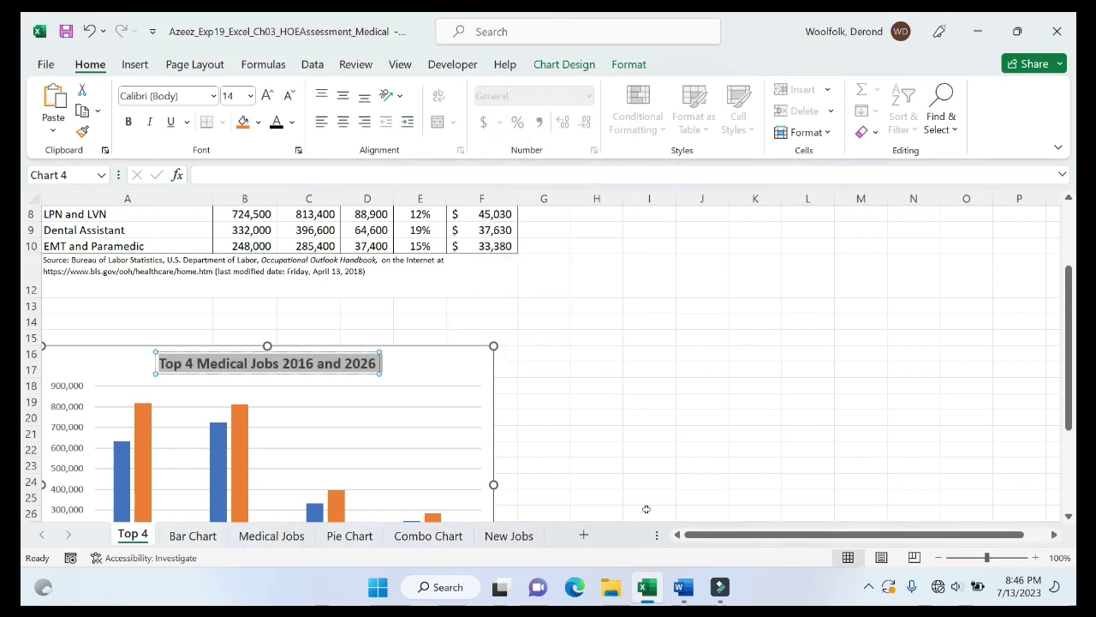
{"action": "left_click", "coordinate": [682, 587]}
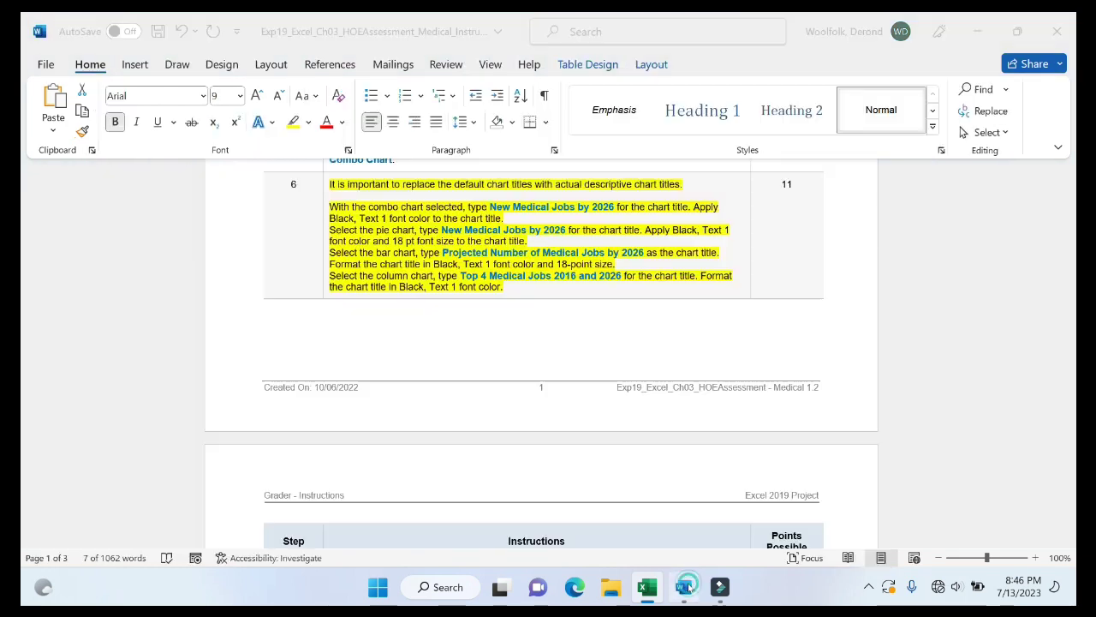
Step: Move the yellow highlight in the instructions from step 6 to step 7
{"action": "left_click", "coordinate": [319, 273]}
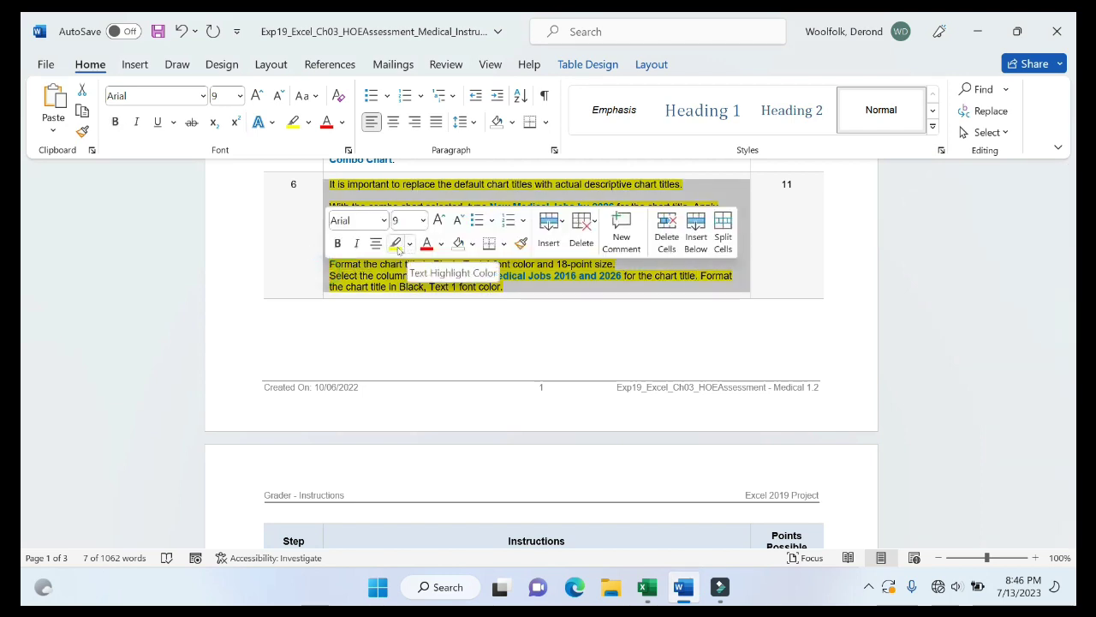
{"action": "left_click", "coordinate": [397, 244]}
{"action": "left_click", "coordinate": [633, 367]}
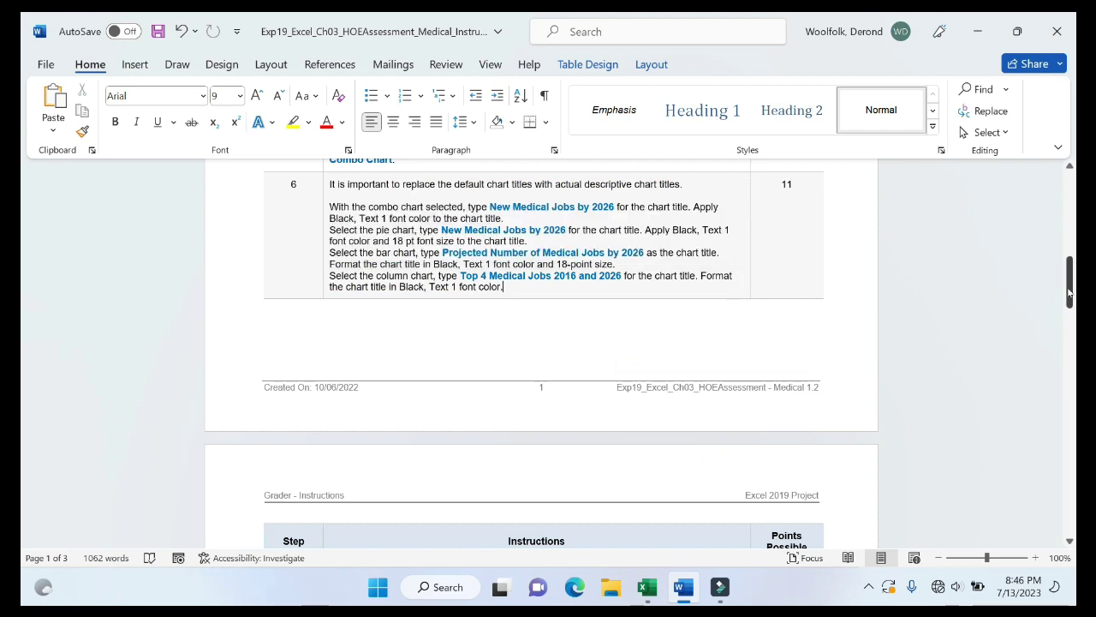
{"action": "left_click_drag", "start_coordinate": [1069, 293], "coordinate": [1075, 339]}
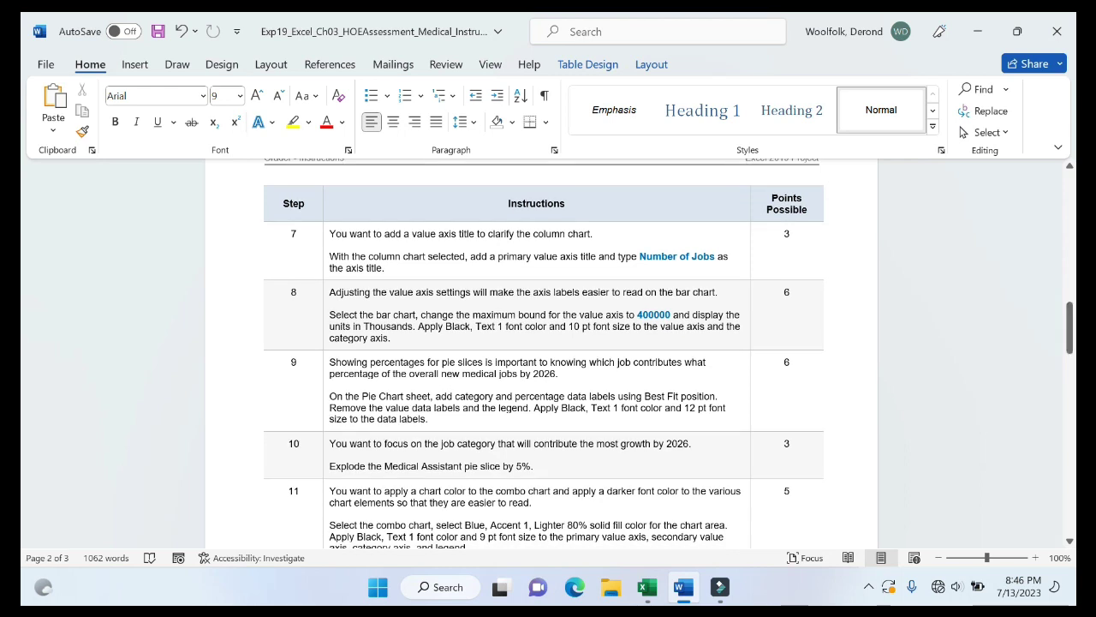
{"action": "left_click", "coordinate": [319, 260]}
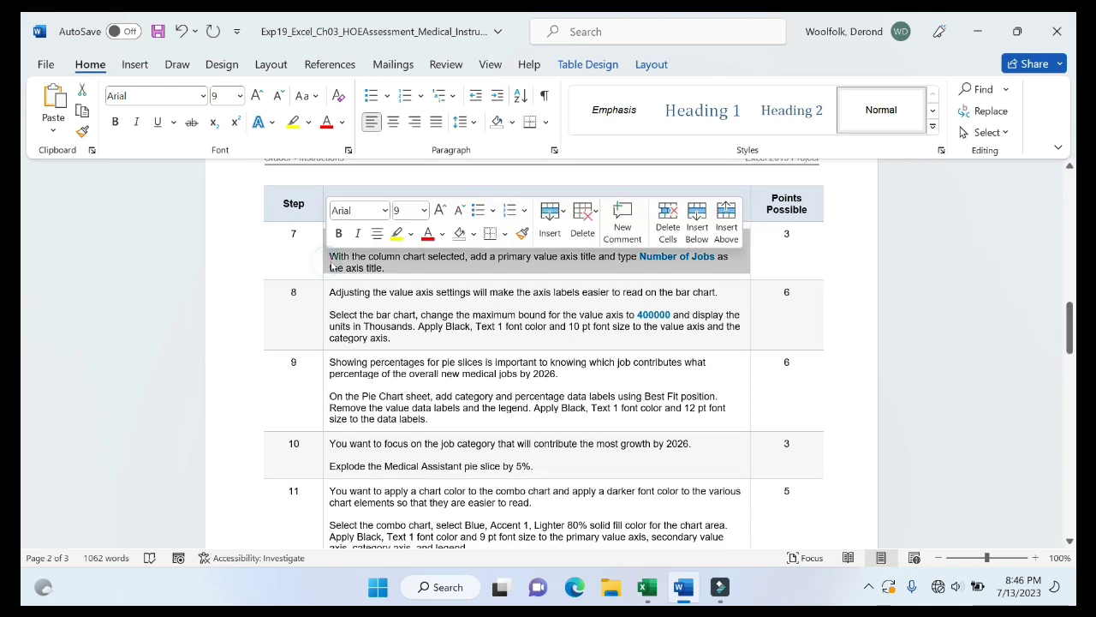
{"action": "left_click", "coordinate": [396, 238]}
{"action": "left_click", "coordinate": [979, 285]}
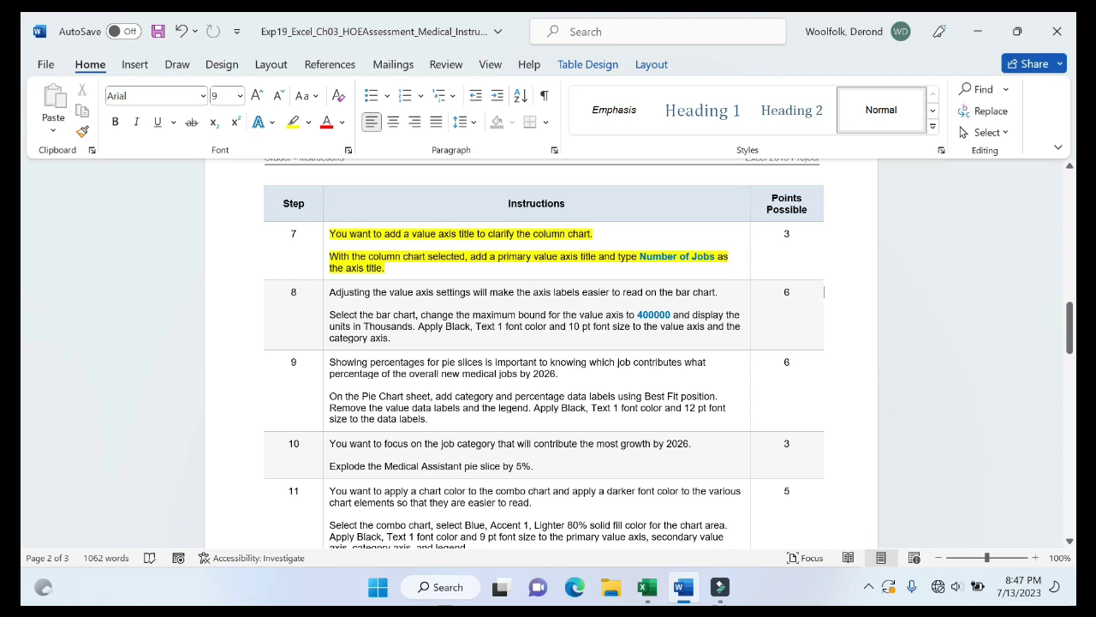
Step: Copy the words 'Number of Jobs' from step 7 and return to Excel
{"action": "left_click", "coordinate": [322, 261]}
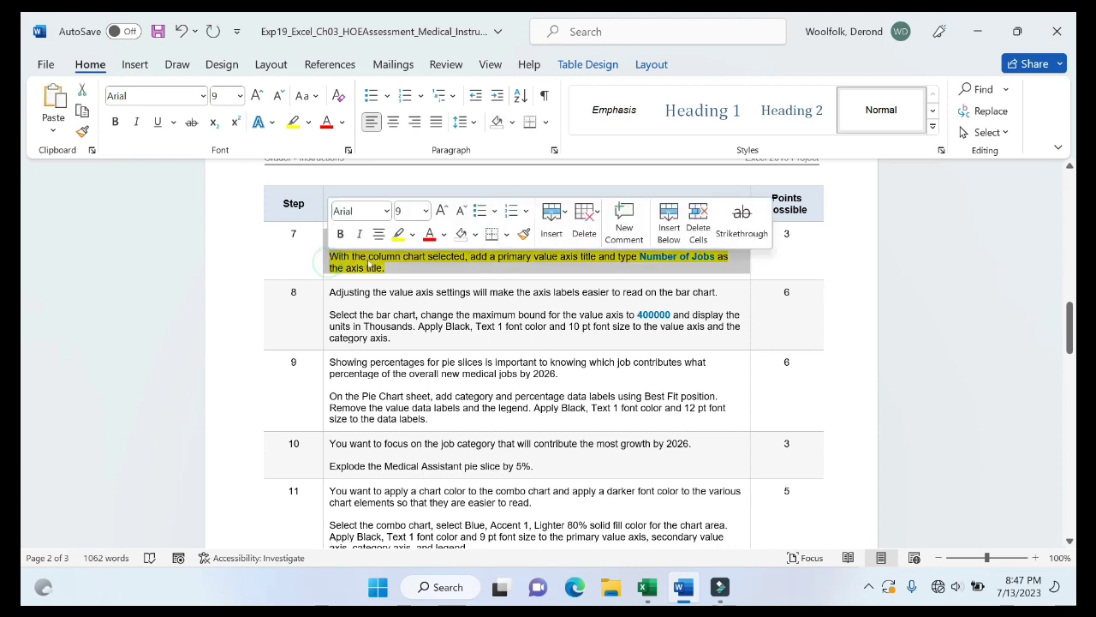
{"action": "key", "text": "Right"}
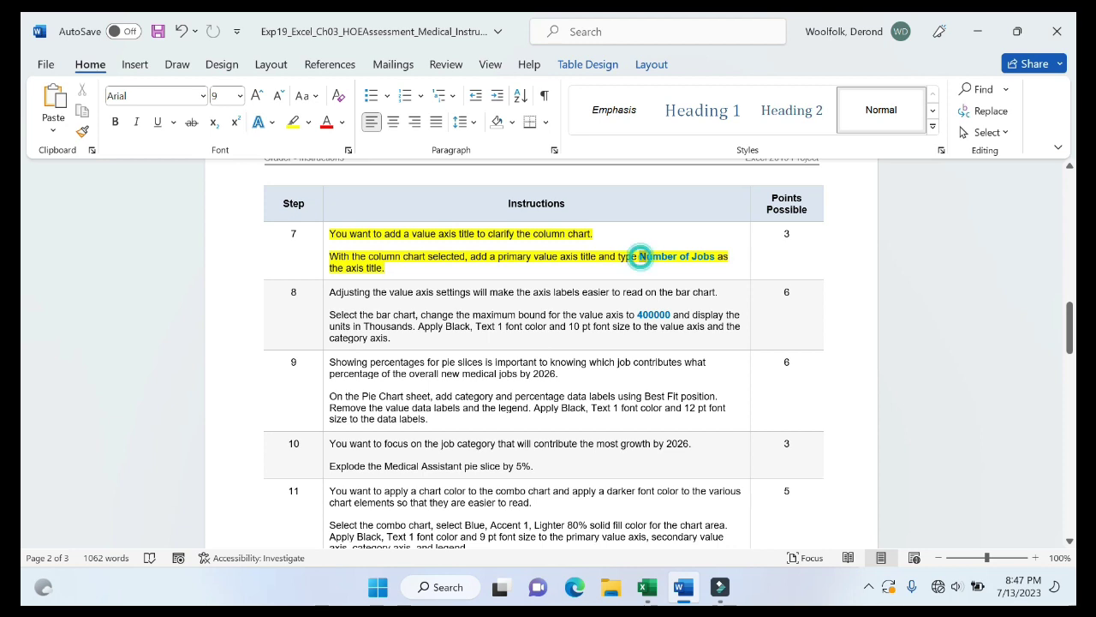
{"action": "left_click_drag", "start_coordinate": [640, 256], "coordinate": [716, 256]}
{"action": "key", "text": "ctrl+c"}
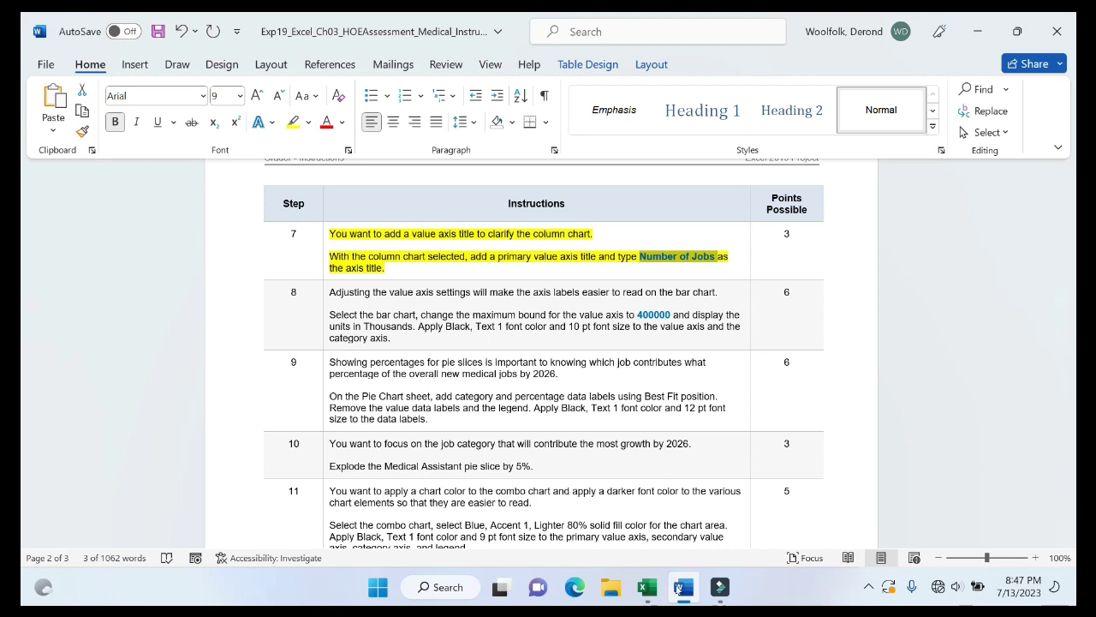
{"action": "left_click", "coordinate": [656, 588]}
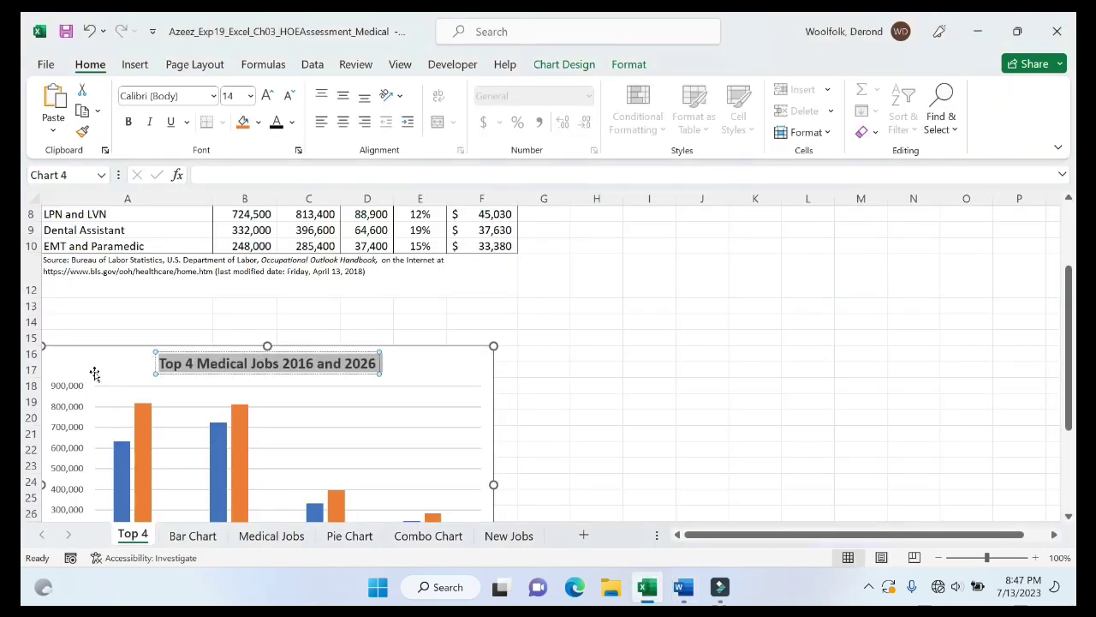
Step: Add a Primary Vertical axis title to the Top 4 chart and paste 'Number of Jobs' into it
{"action": "left_click", "coordinate": [67, 387]}
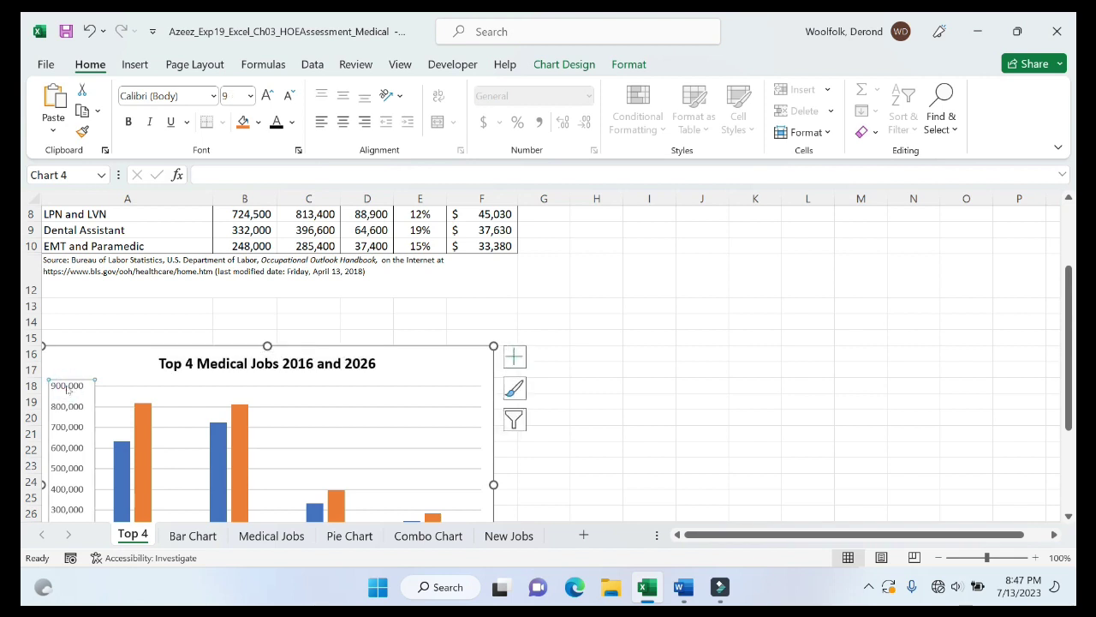
{"action": "left_click", "coordinate": [515, 357]}
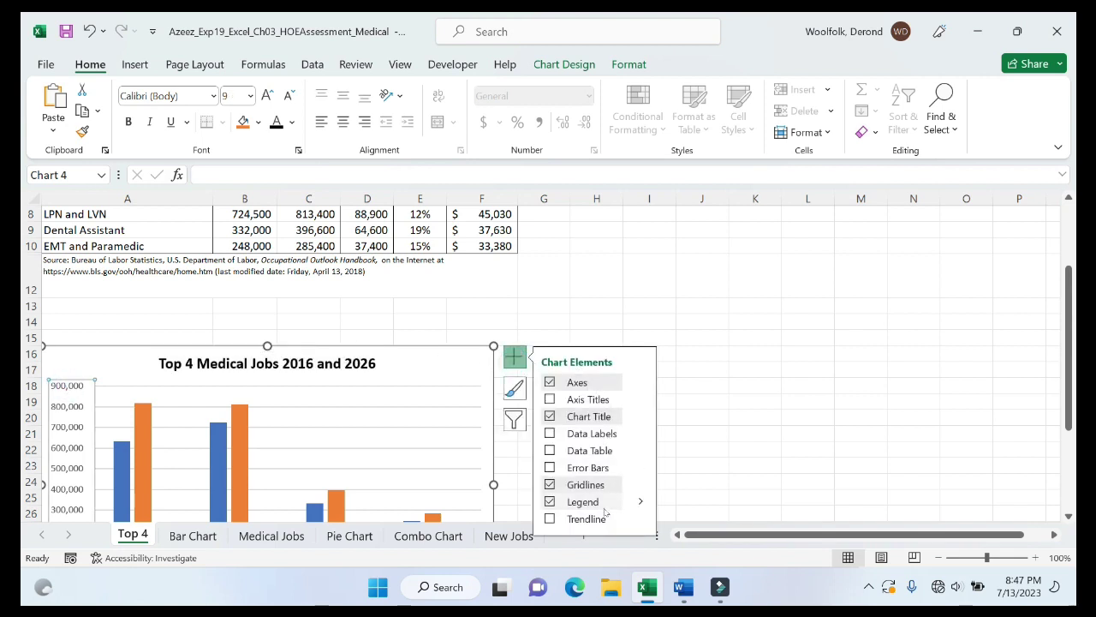
{"action": "left_click", "coordinate": [640, 399]}
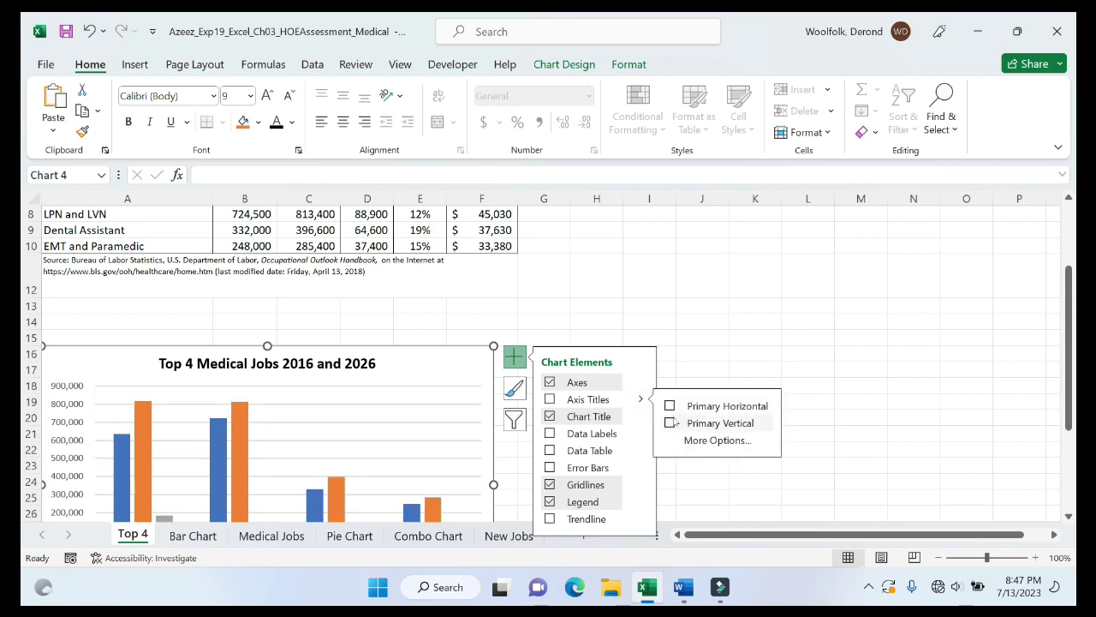
{"action": "left_click", "coordinate": [672, 423]}
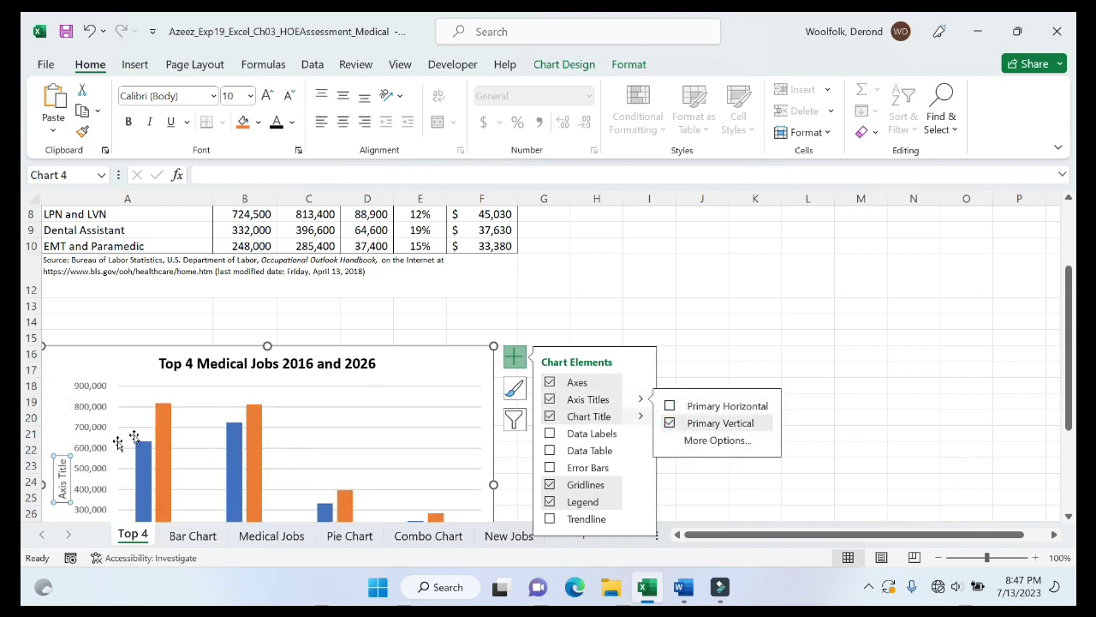
{"action": "key", "text": "Escape"}
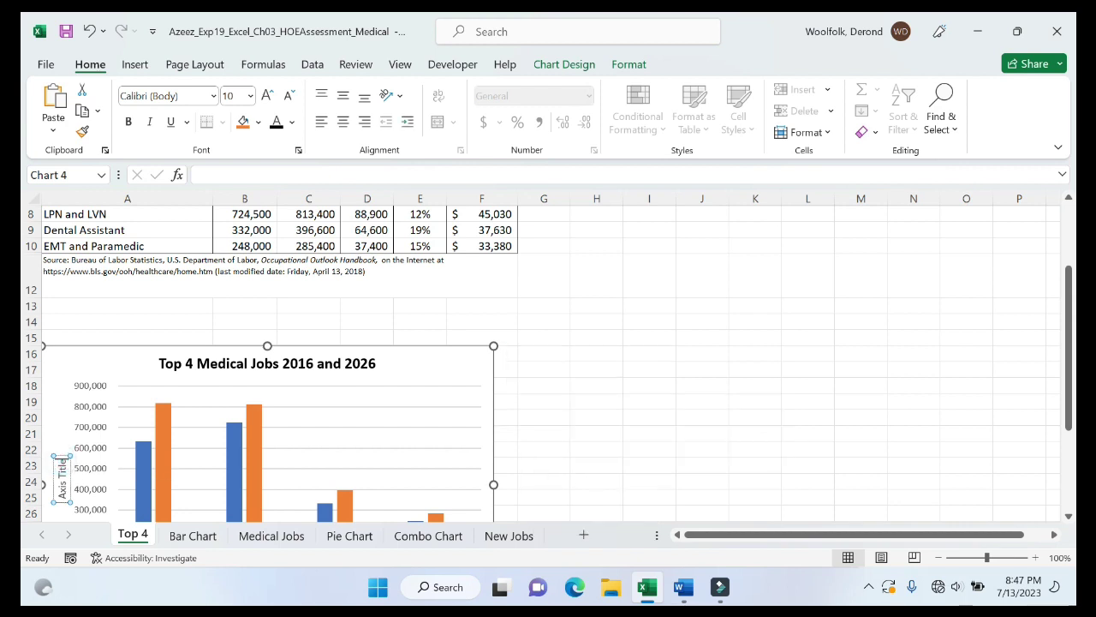
{"action": "key", "text": "Delete"}
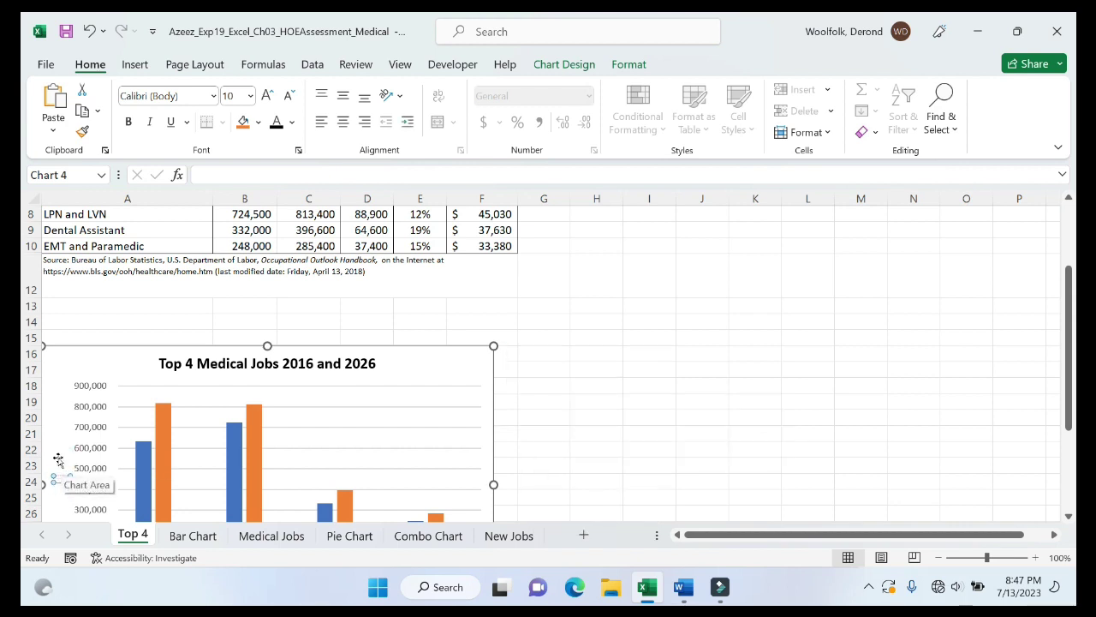
{"action": "key", "text": "ctrl+v"}
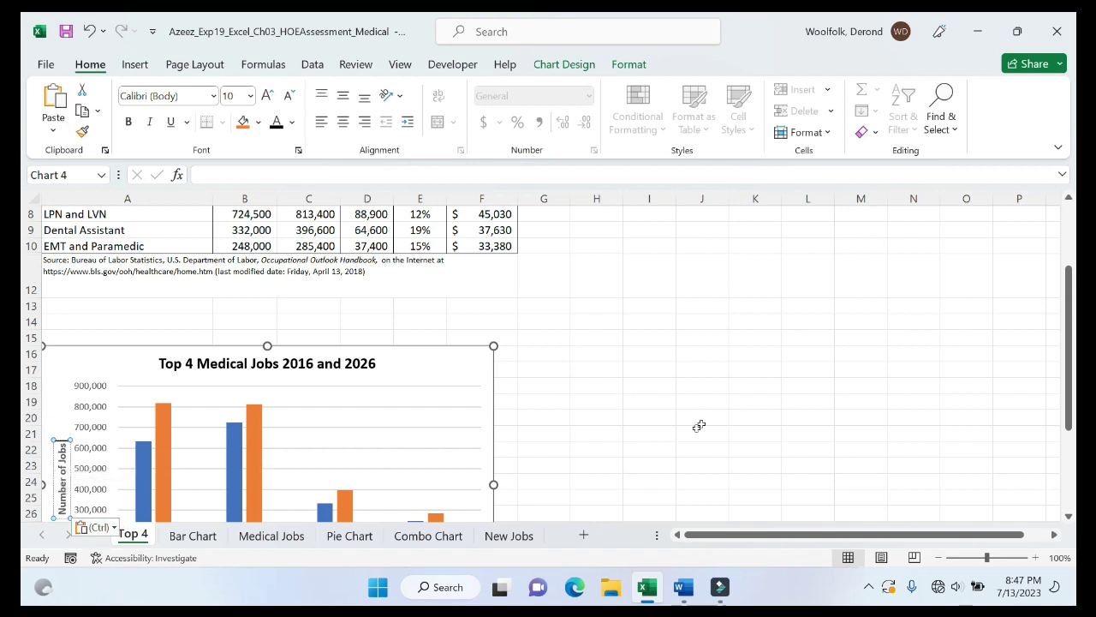
{"action": "left_click", "coordinate": [699, 426]}
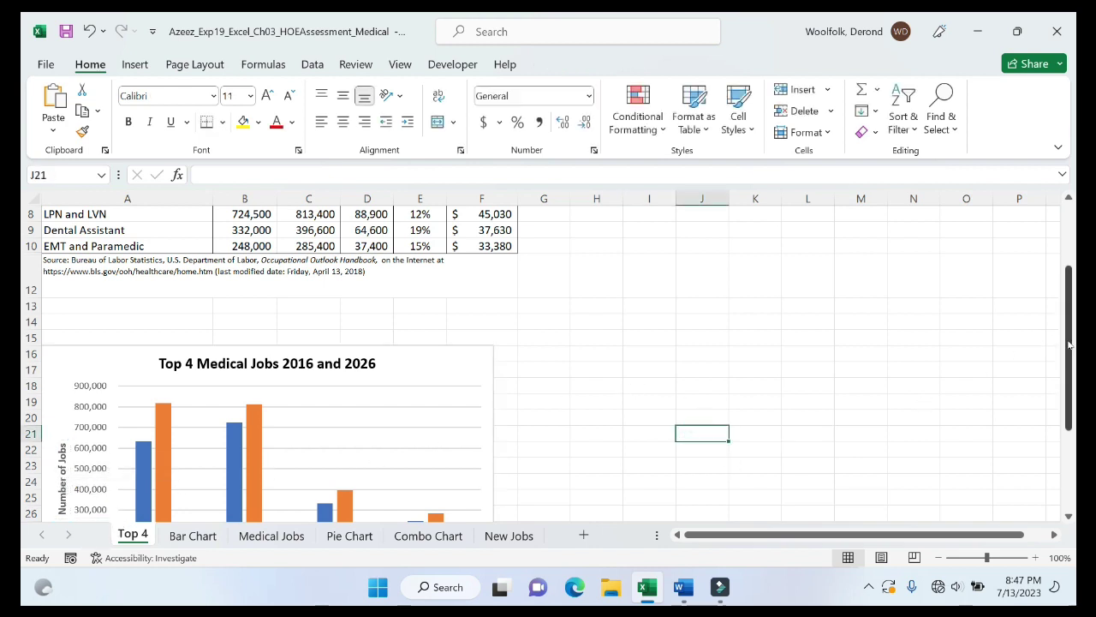
{"action": "left_click_drag", "start_coordinate": [1069, 344], "coordinate": [1070, 404]}
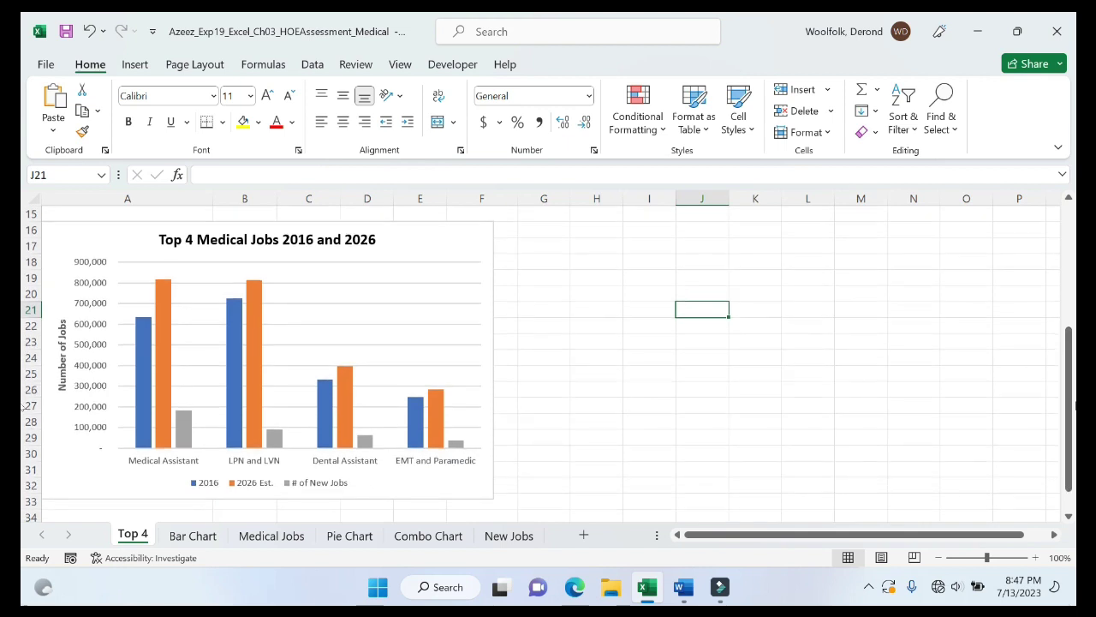
Step: In Word, move the yellow highlight from step 7 to step 8's value-axis instructions
{"action": "left_click", "coordinate": [683, 588]}
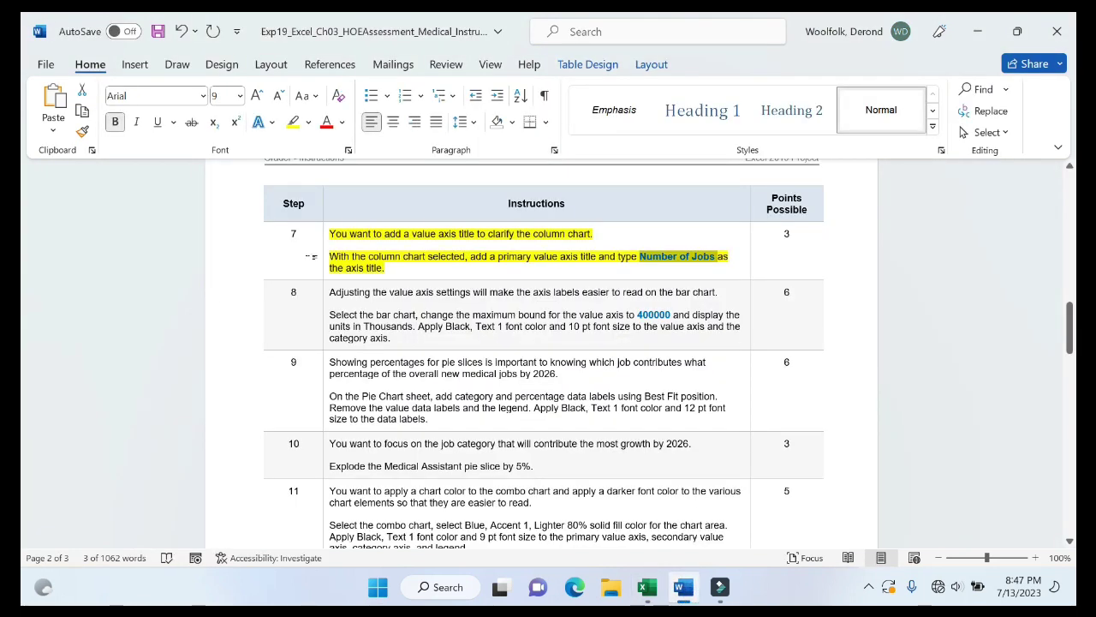
{"action": "left_click", "coordinate": [330, 267]}
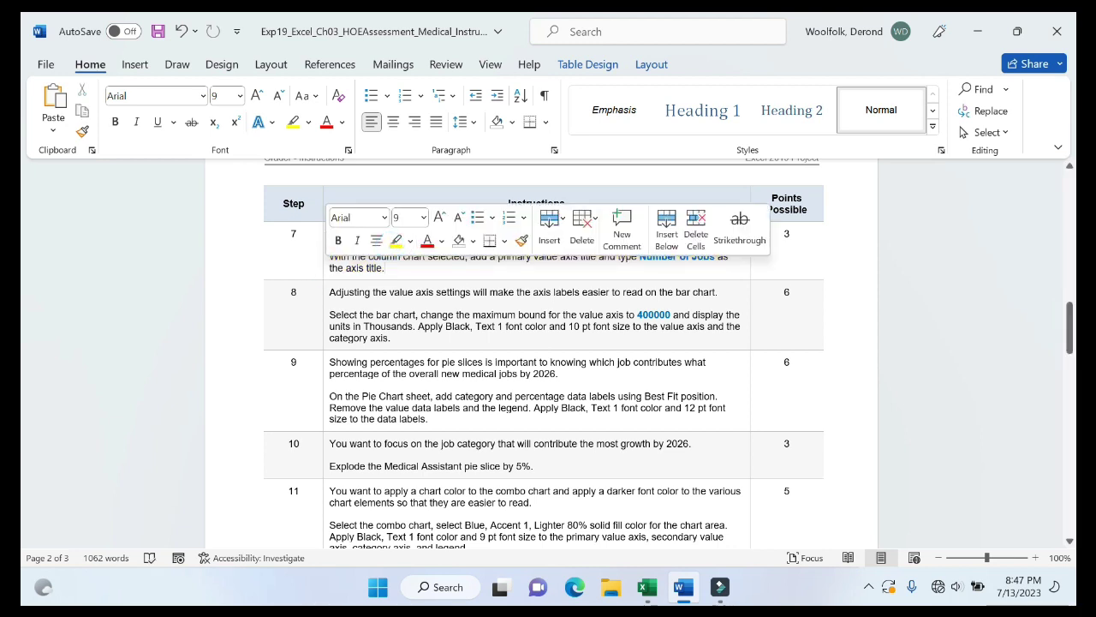
{"action": "left_click", "coordinate": [318, 340]}
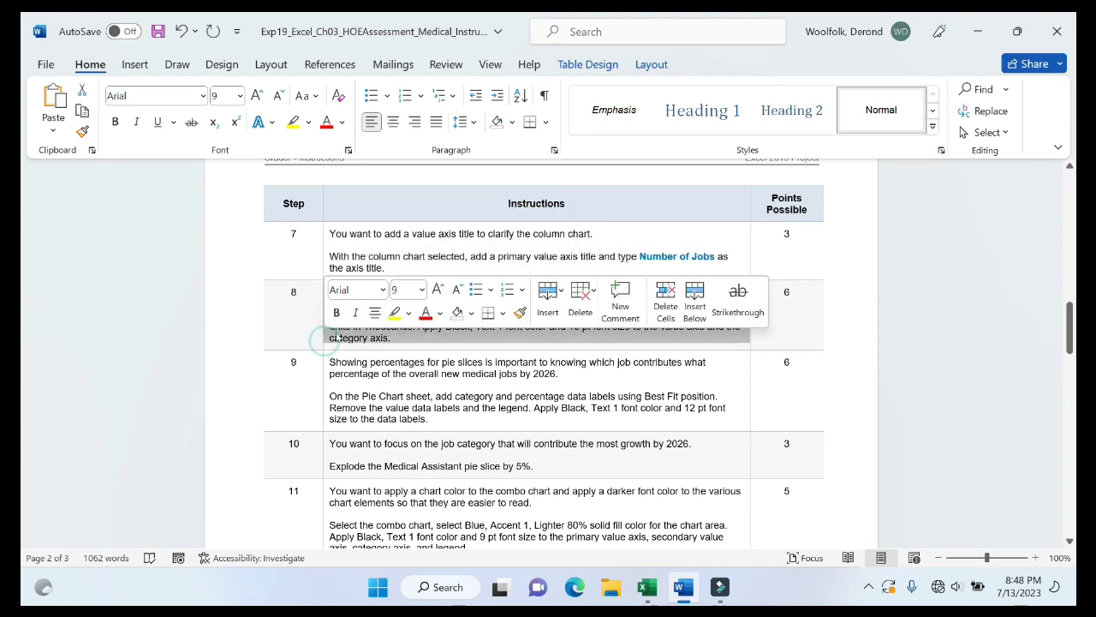
{"action": "left_click", "coordinate": [391, 315]}
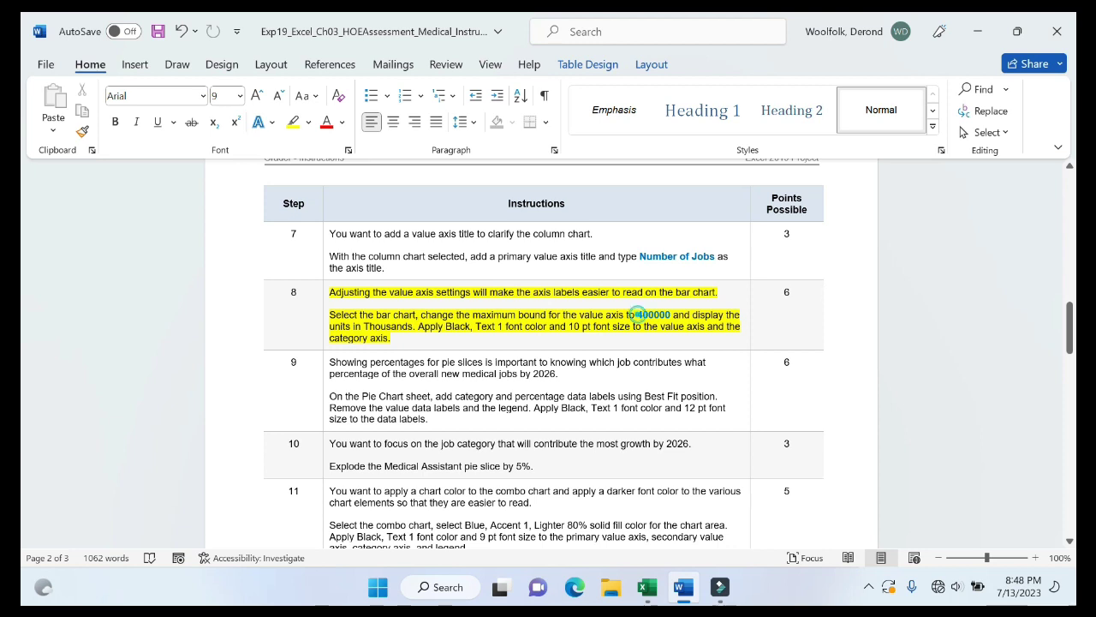
Step: Select the 400000 value in step 8 and switch back to the Excel workbook
{"action": "double_click", "coordinate": [637, 315]}
{"action": "key", "text": "ctrl+b"}
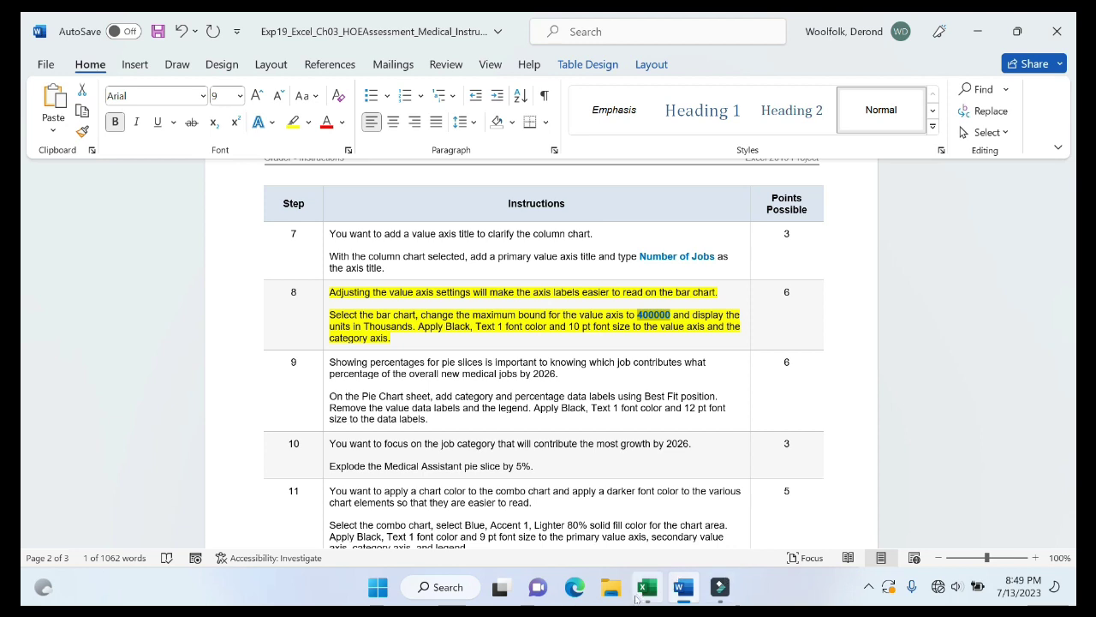
{"action": "left_click", "coordinate": [646, 587]}
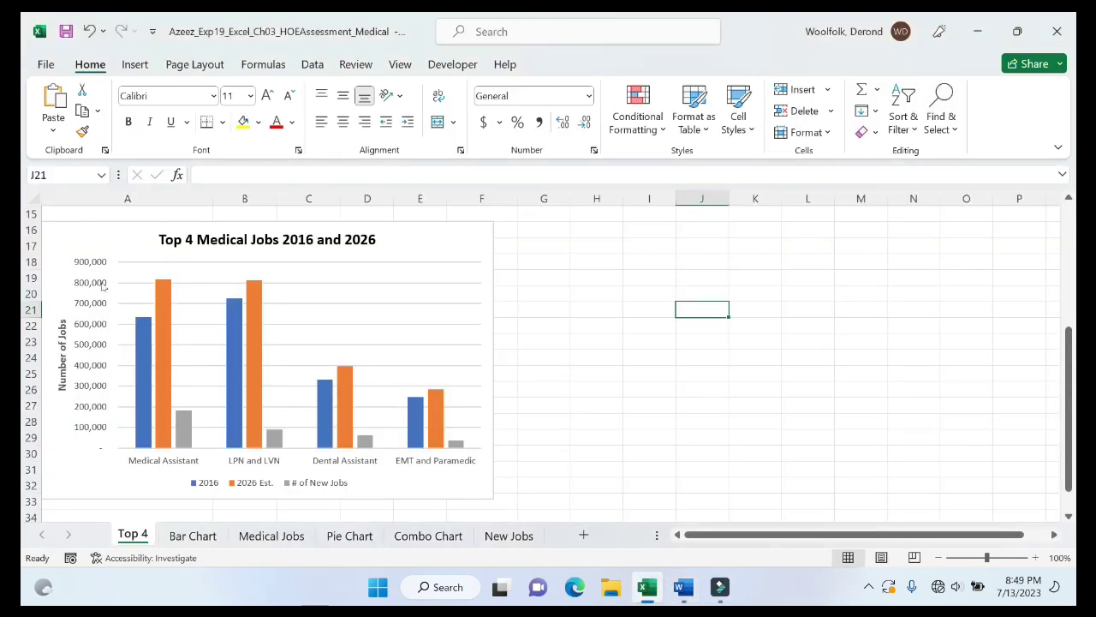
Step: Change the Top 4 chart's value axis maximum bound from 900000 to 400000
{"action": "left_click", "coordinate": [101, 284]}
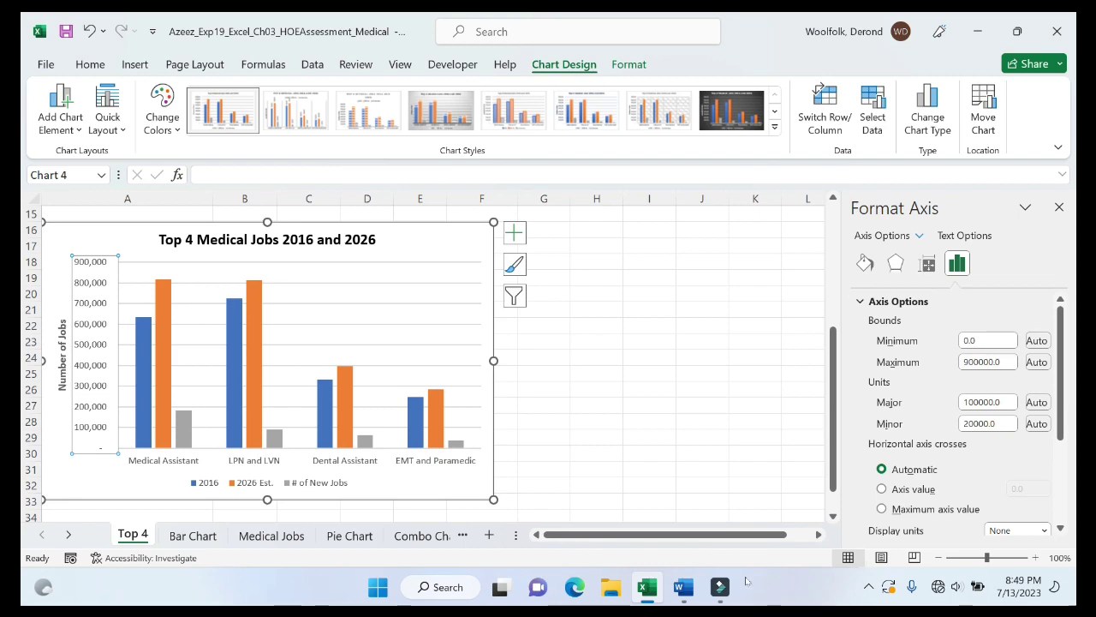
{"action": "mouse_move", "coordinate": [683, 587]}
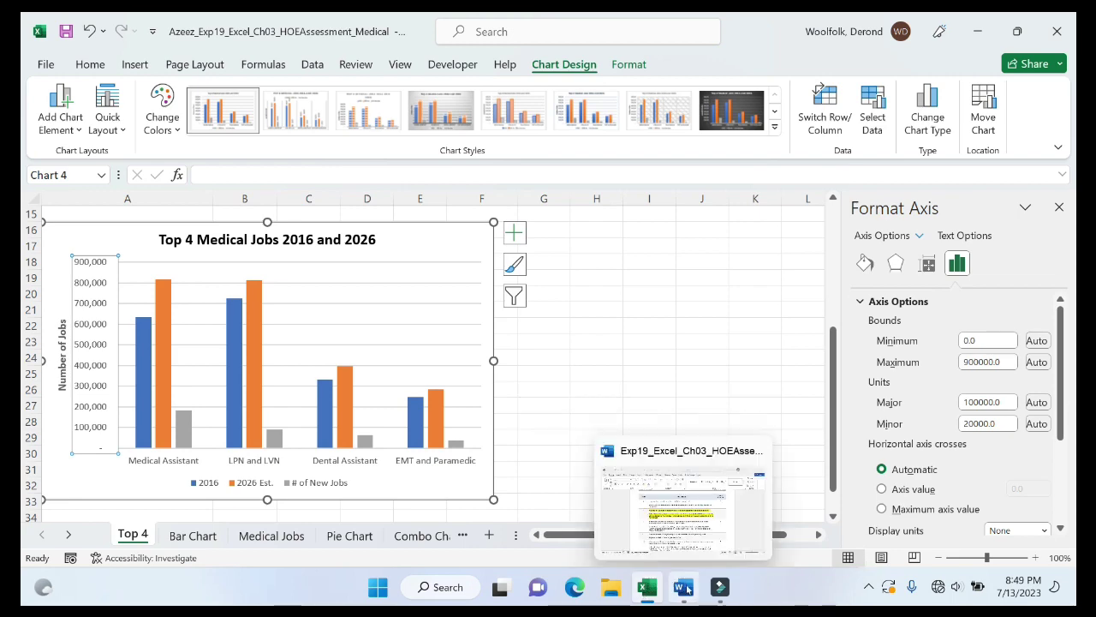
{"action": "left_click", "coordinate": [710, 524]}
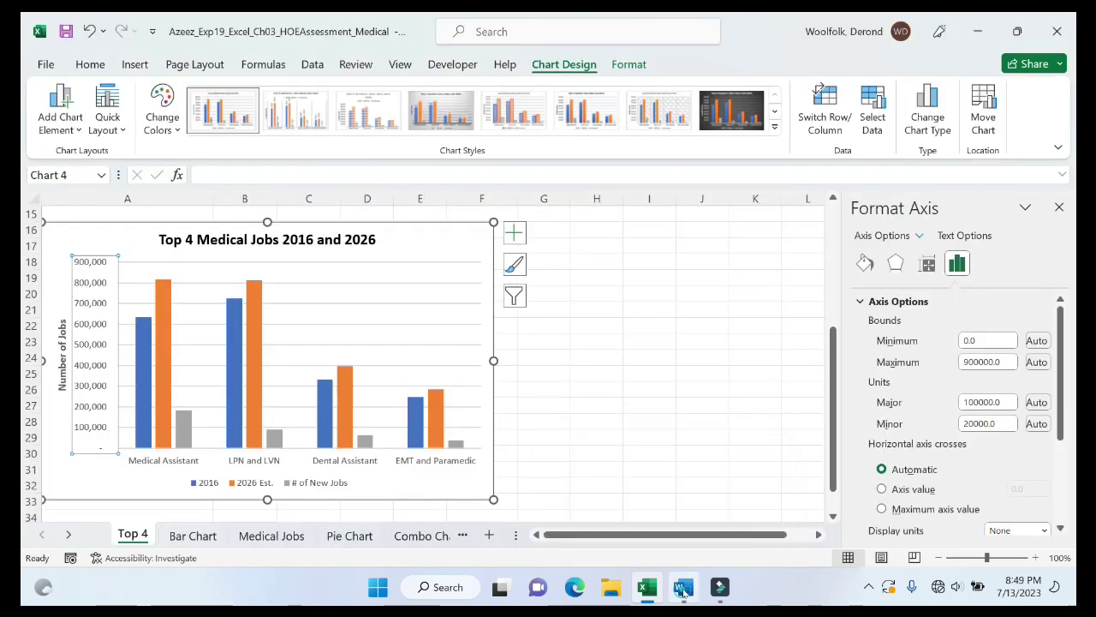
{"action": "left_click", "coordinate": [683, 588]}
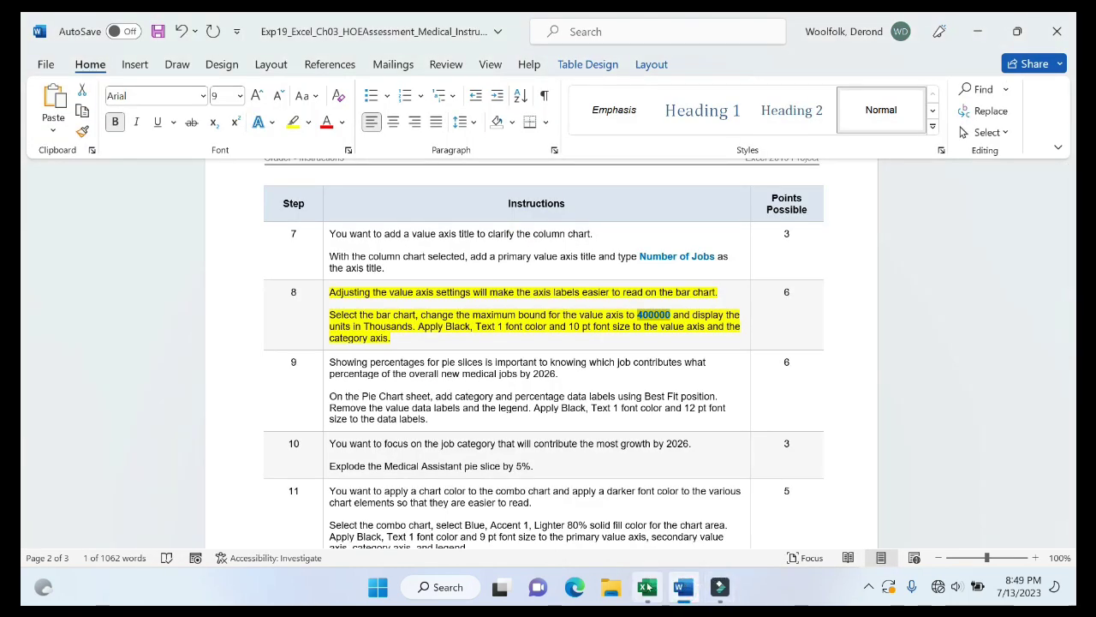
{"action": "left_click", "coordinate": [647, 587]}
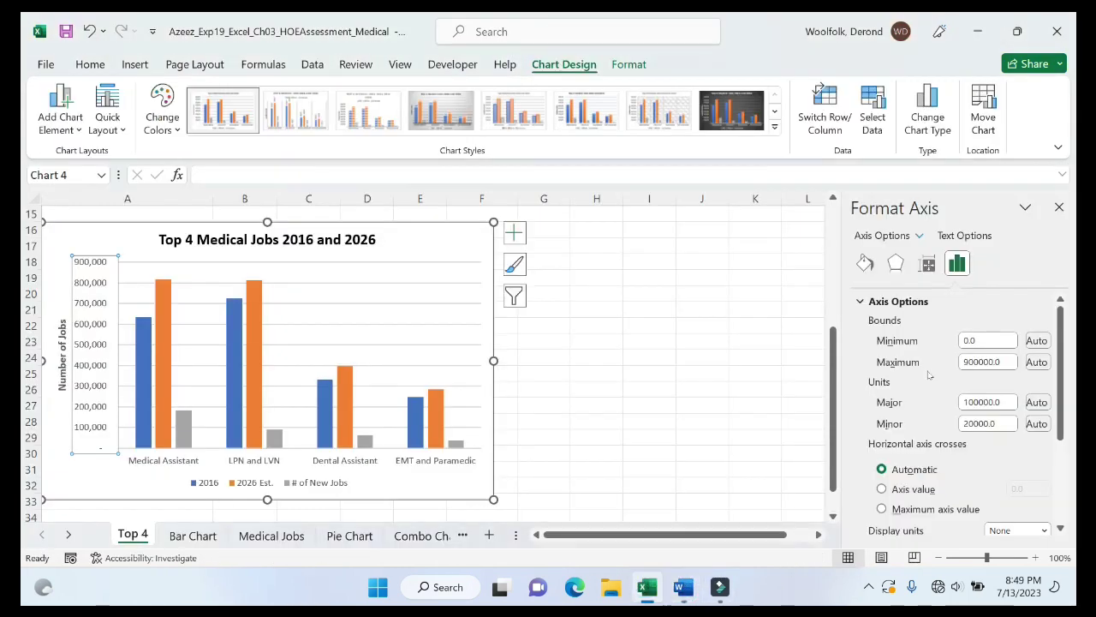
{"action": "left_click", "coordinate": [1007, 361]}
{"action": "key", "text": "BackSpace"}
{"action": "key", "text": "BackSpace"}
{"action": "key", "text": "BackSpace"}
{"action": "key", "text": "BackSpace"}
{"action": "key", "text": "BackSpace"}
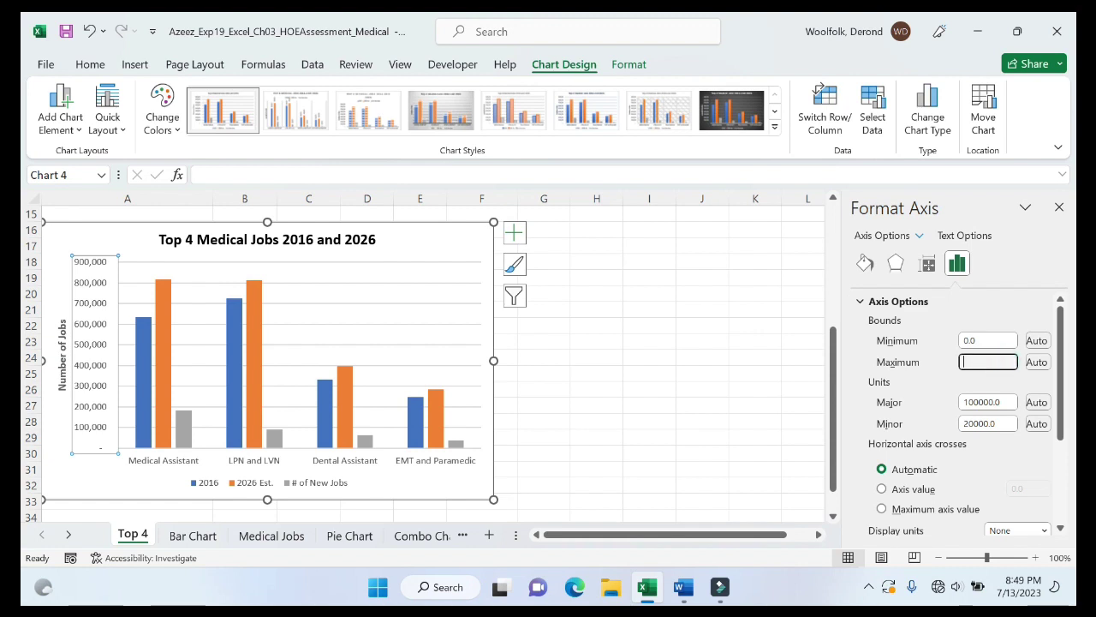
{"action": "type", "text": "400000"}
{"action": "key", "text": "Return"}
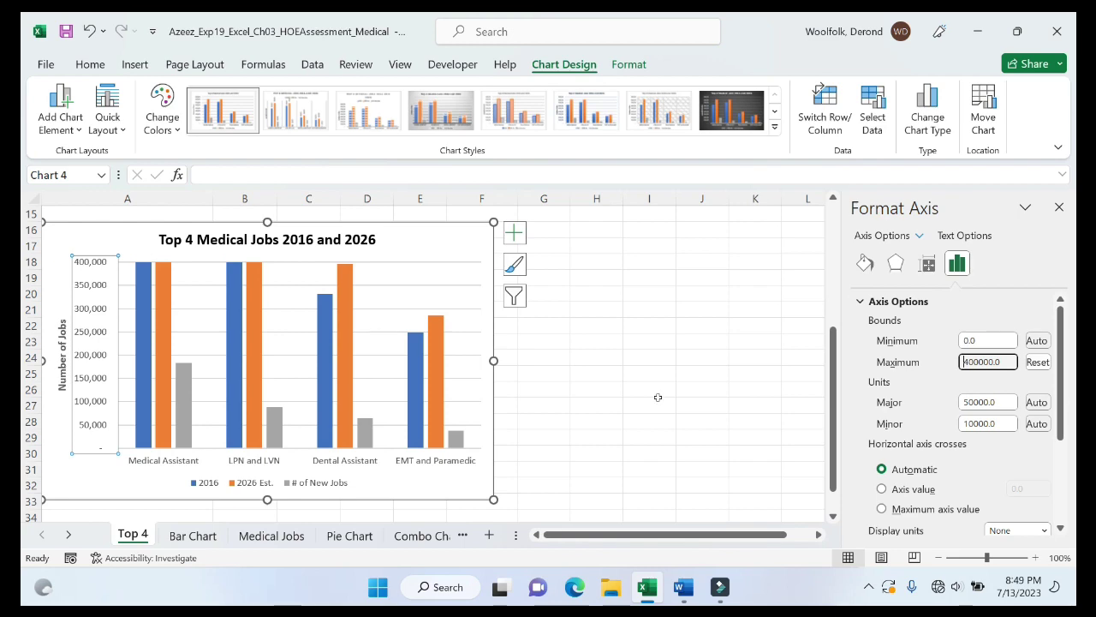
{"action": "left_click", "coordinate": [684, 589]}
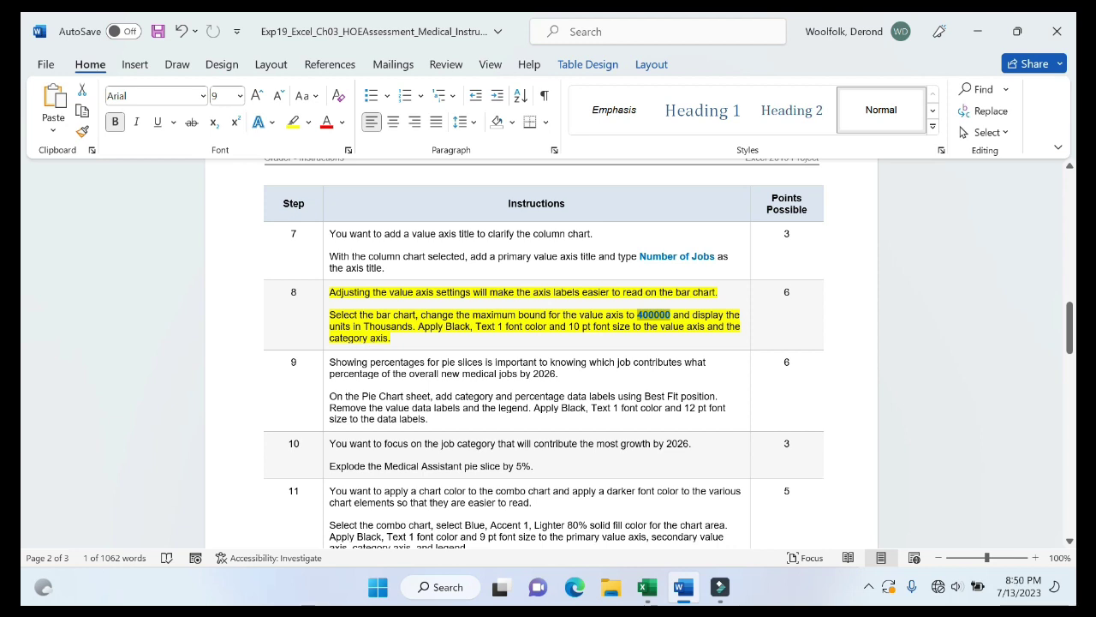
Step: Set the value axis Display units to Thousands in the Format Axis pane
{"action": "left_click", "coordinate": [647, 586]}
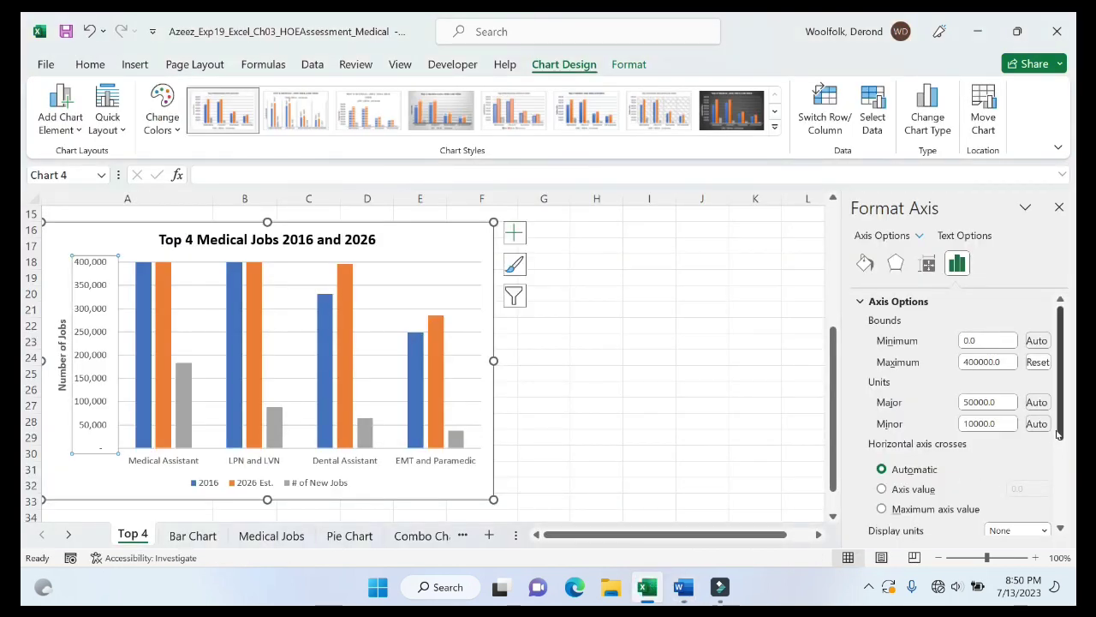
{"action": "left_click_drag", "start_coordinate": [1059, 434], "coordinate": [1071, 511]}
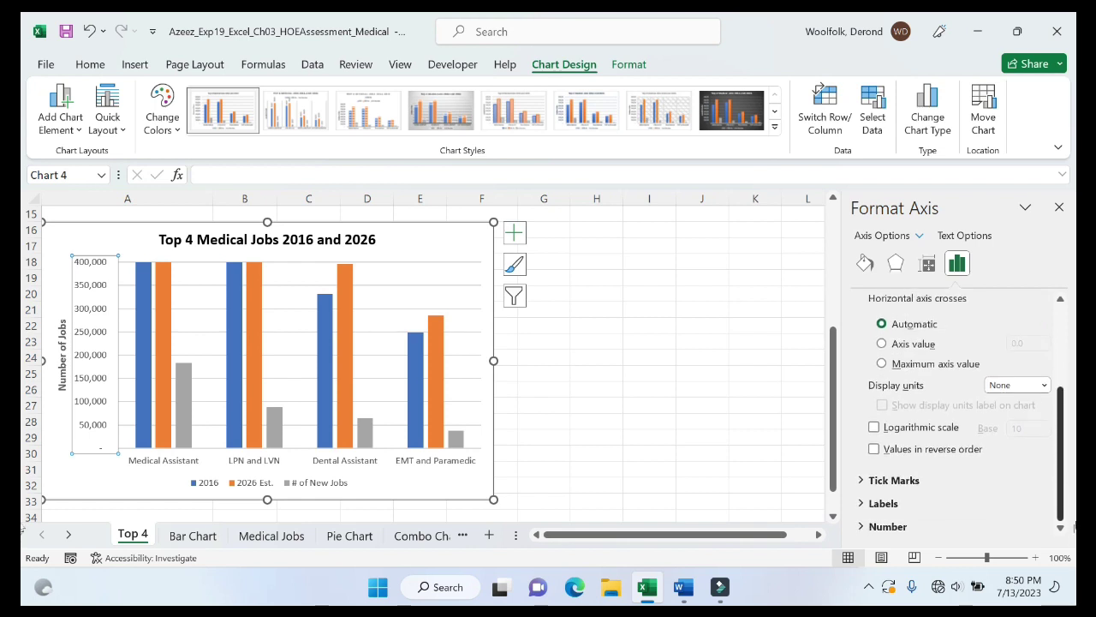
{"action": "left_click_drag", "start_coordinate": [1071, 510], "coordinate": [1076, 490]}
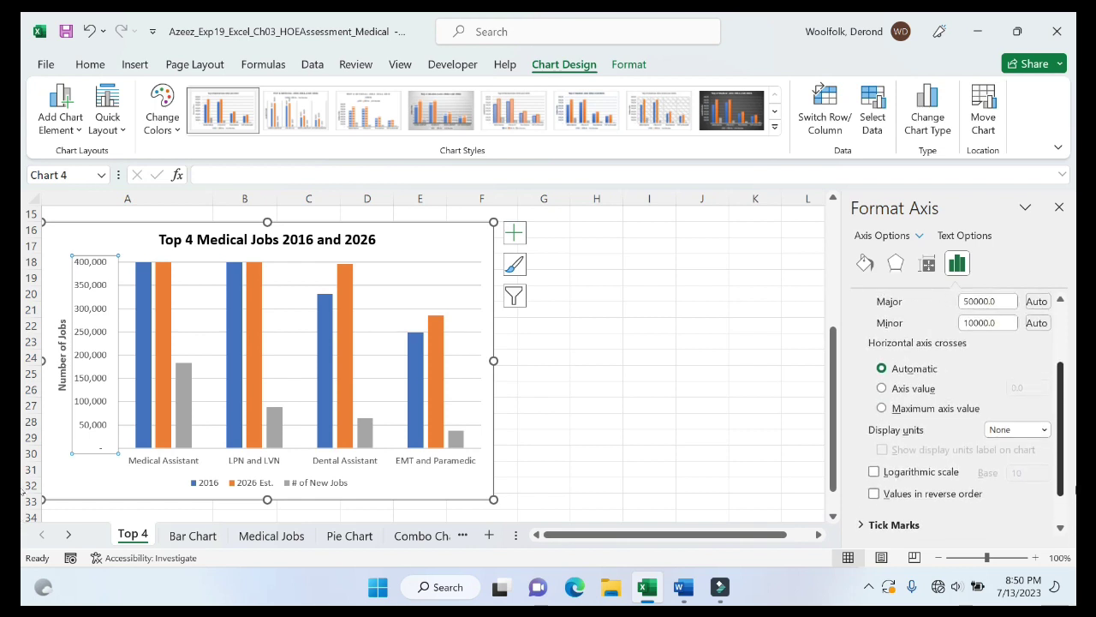
{"action": "left_click", "coordinate": [1044, 429]}
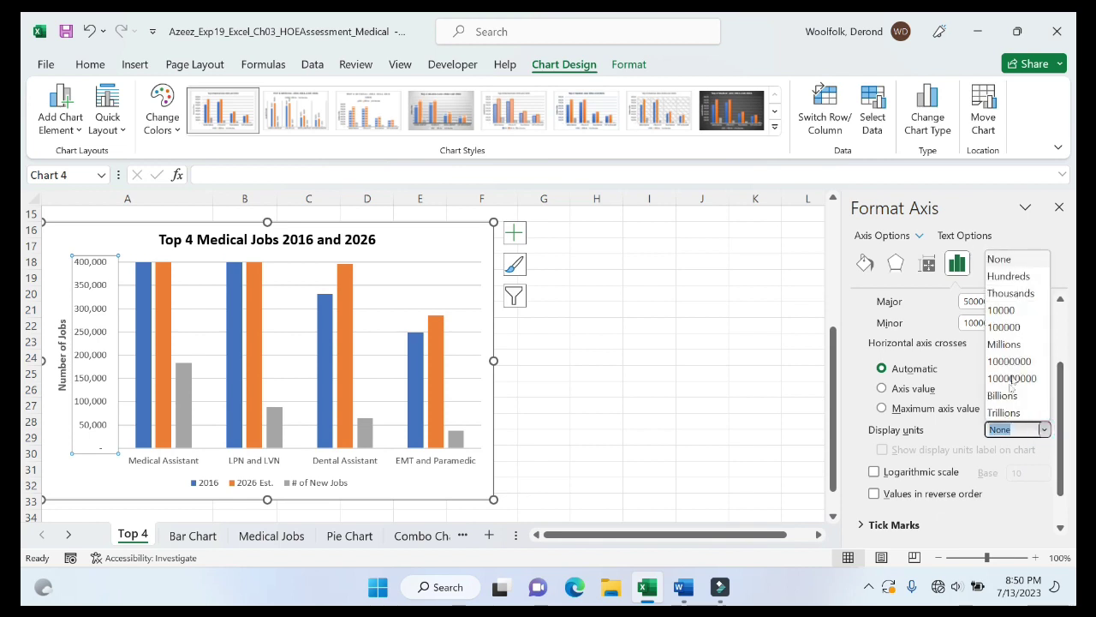
{"action": "left_click", "coordinate": [1004, 295]}
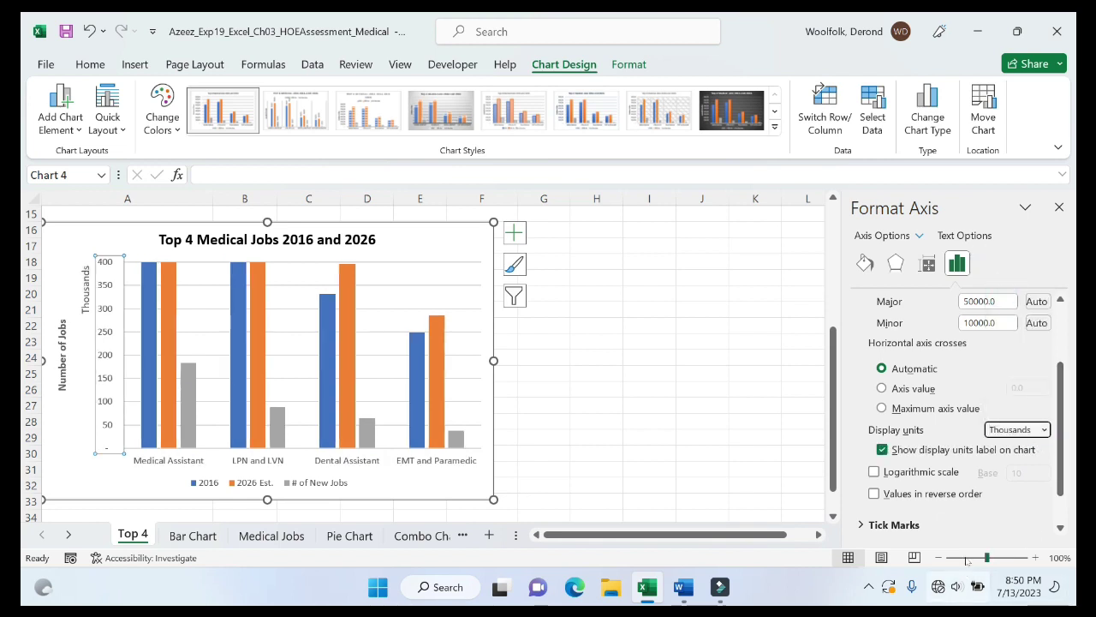
Step: Set the value axis label font to Black, Text 1 and size 10 instead of 9
{"action": "right_click", "coordinate": [109, 266]}
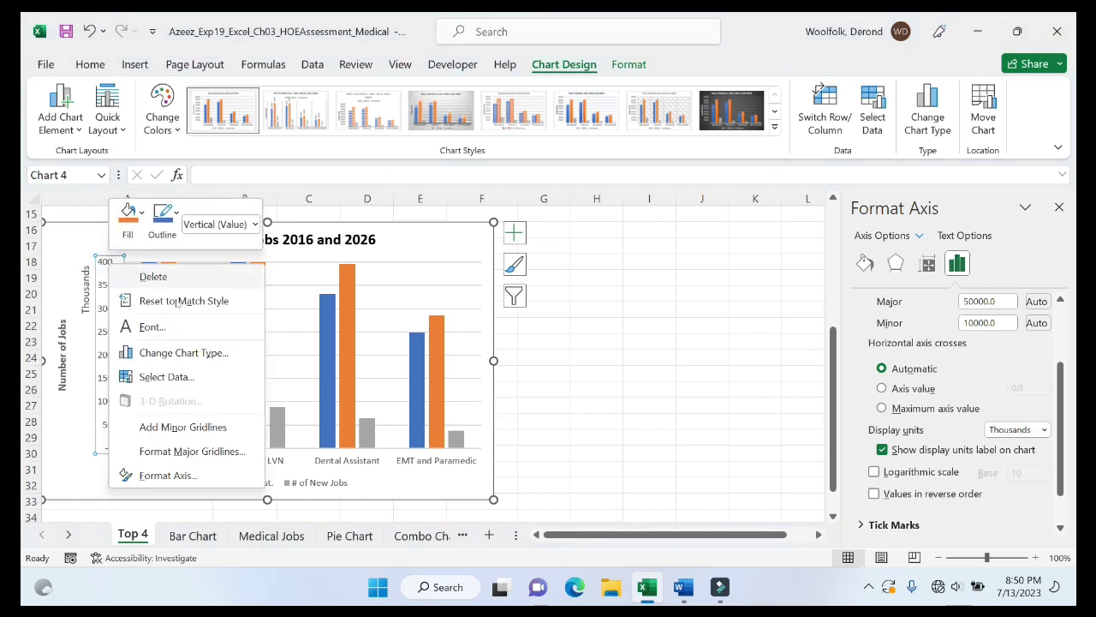
{"action": "left_click", "coordinate": [186, 325]}
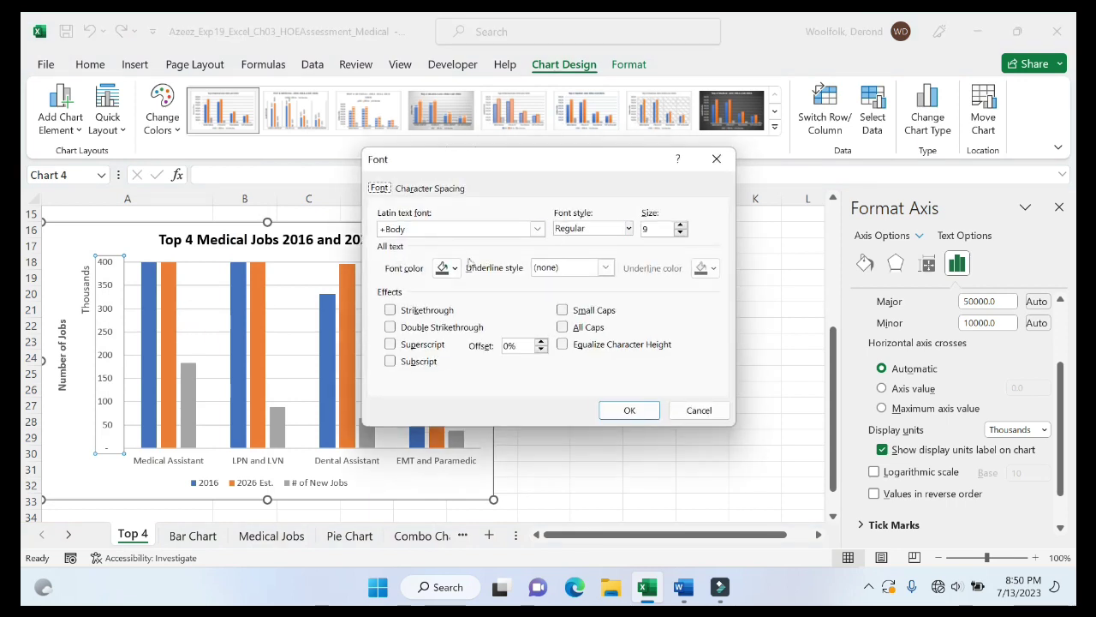
{"action": "left_click", "coordinate": [454, 268]}
{"action": "left_click", "coordinate": [453, 329]}
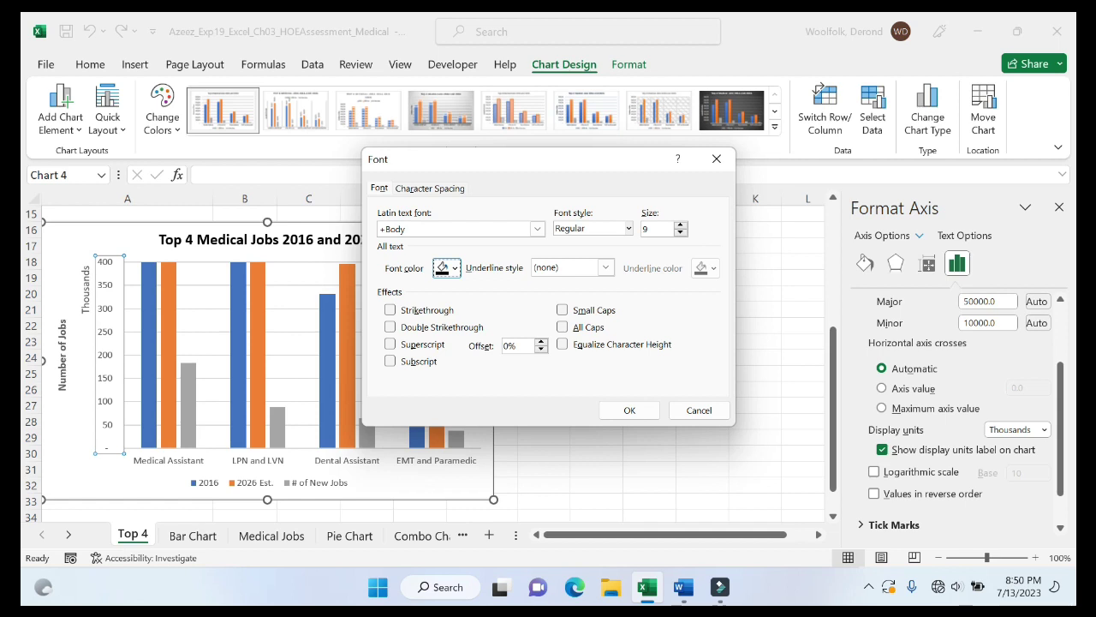
{"action": "left_click", "coordinate": [644, 230]}
{"action": "key", "text": "BackSpace"}
{"action": "type", "text": "10"}
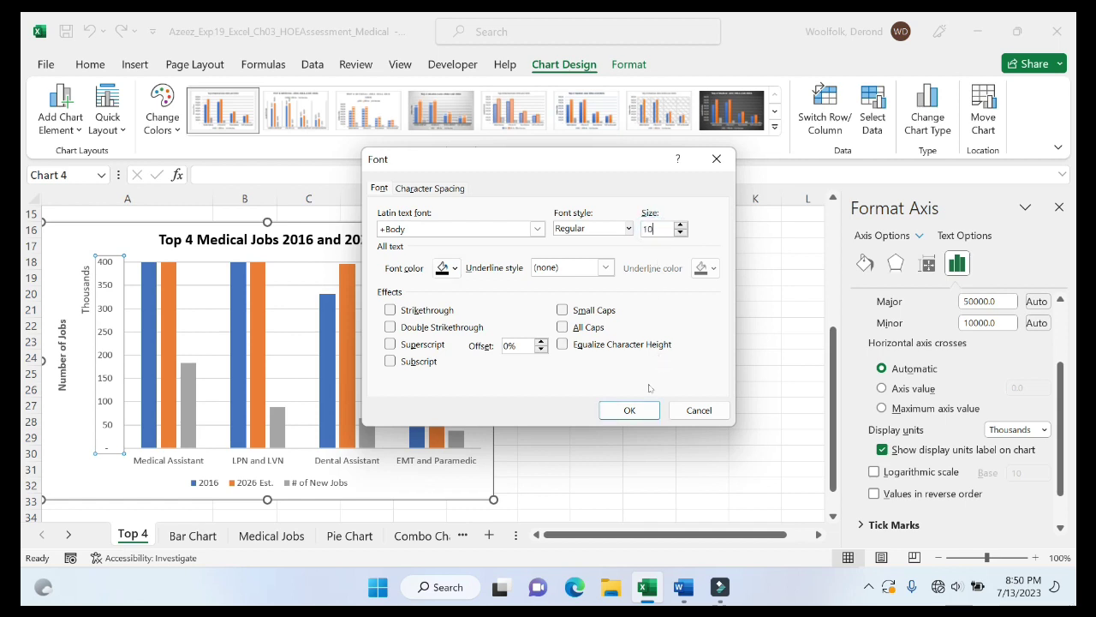
{"action": "left_click", "coordinate": [632, 408]}
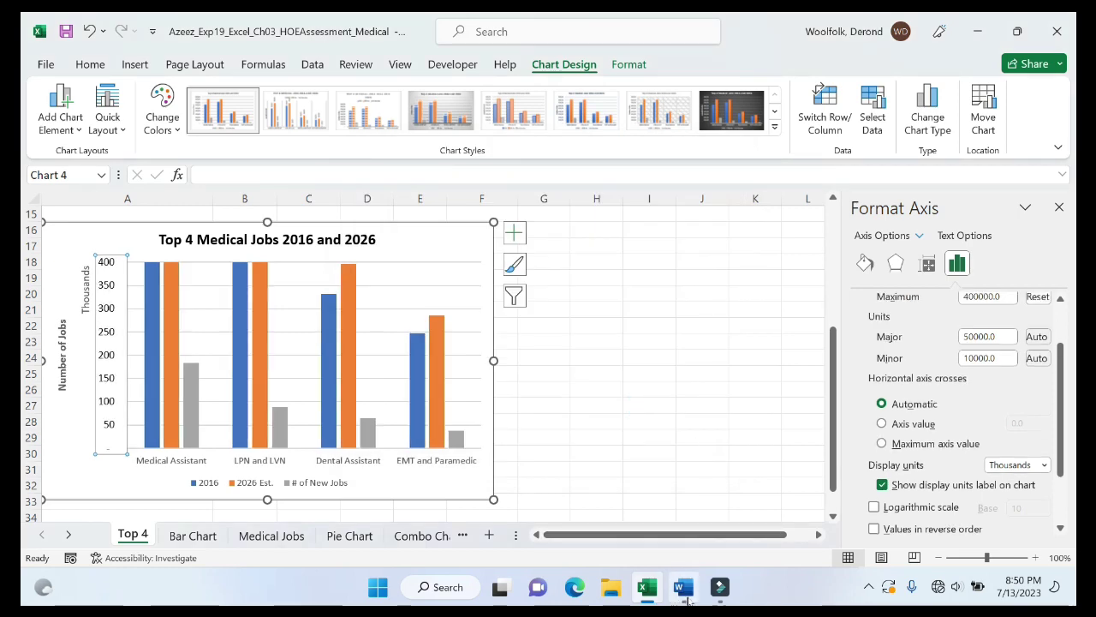
{"action": "left_click", "coordinate": [688, 597]}
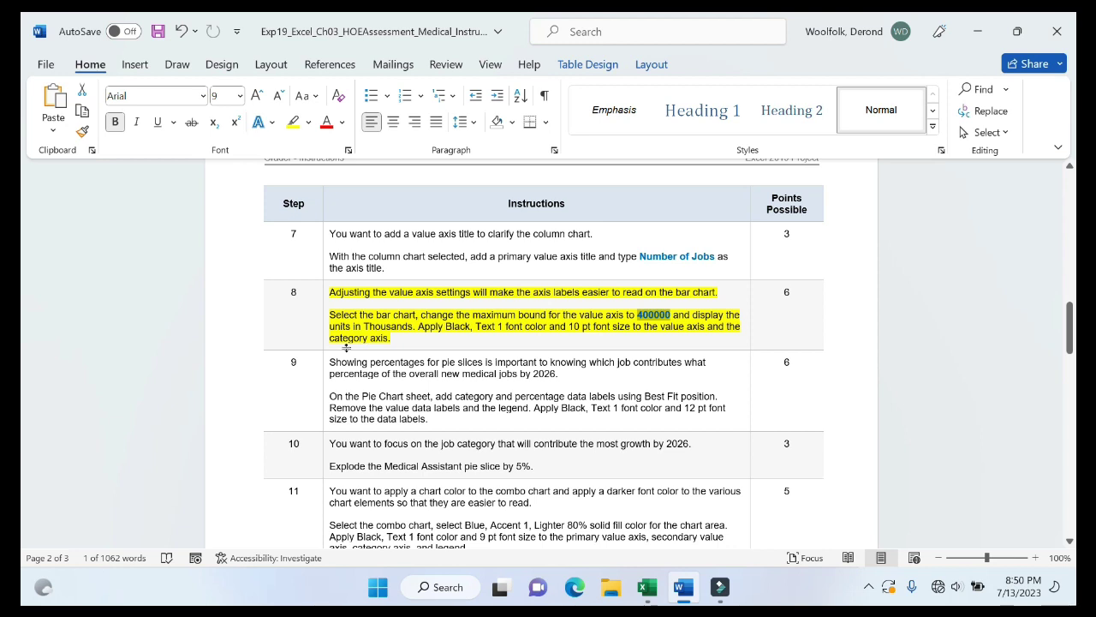
Step: Make the Top 4 chart's category axis labels Black, Text 1 at 10 pt, then return to Word
{"action": "left_click", "coordinate": [647, 587]}
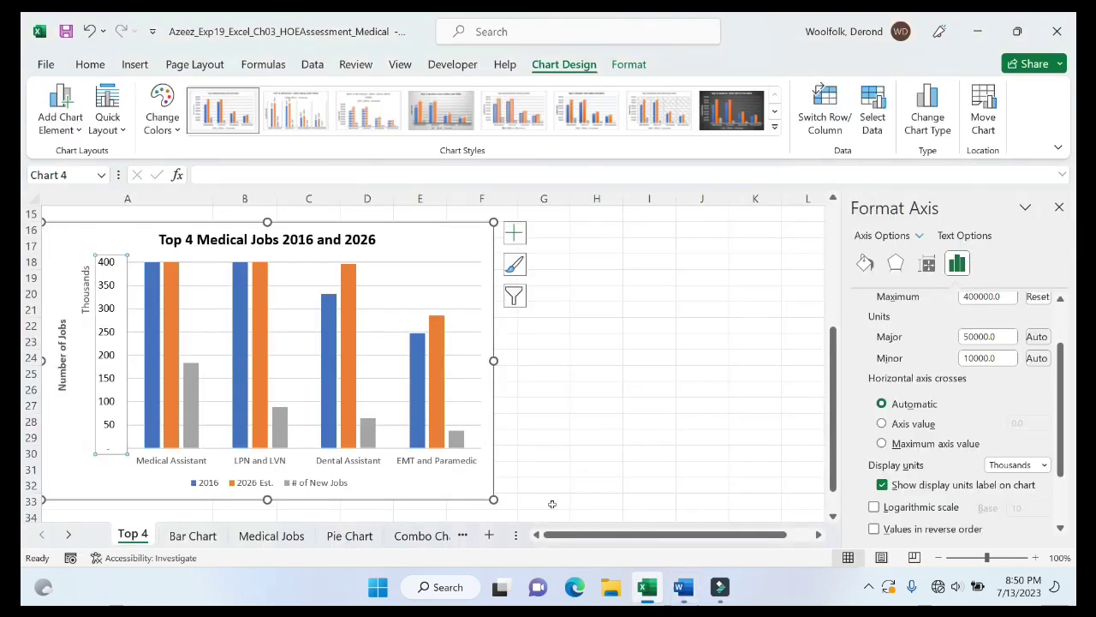
{"action": "left_click", "coordinate": [146, 461]}
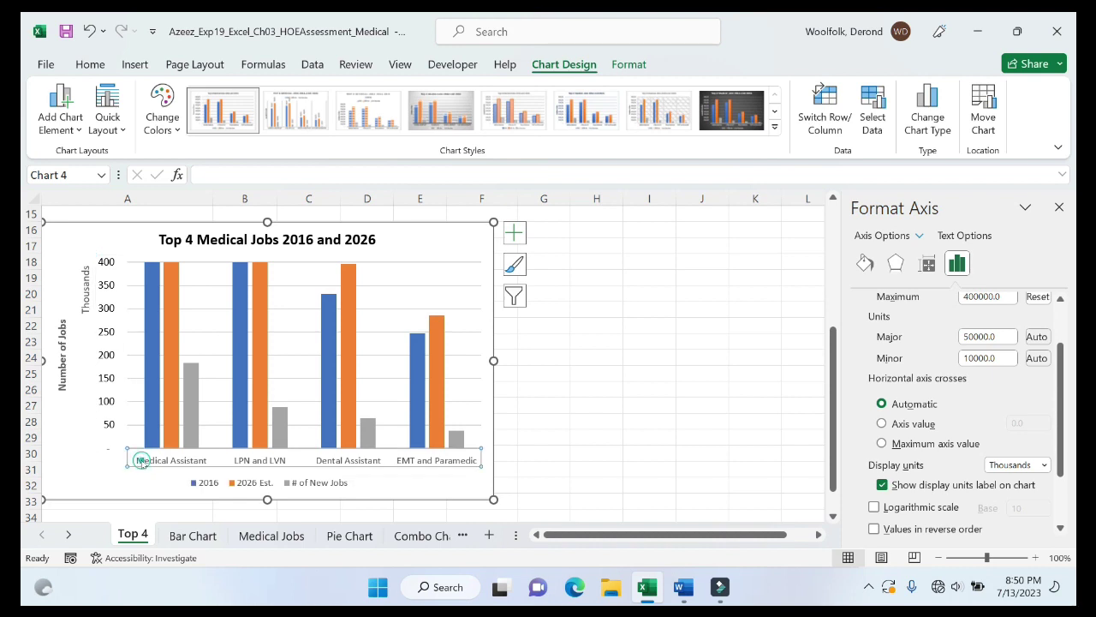
{"action": "right_click", "coordinate": [146, 462]}
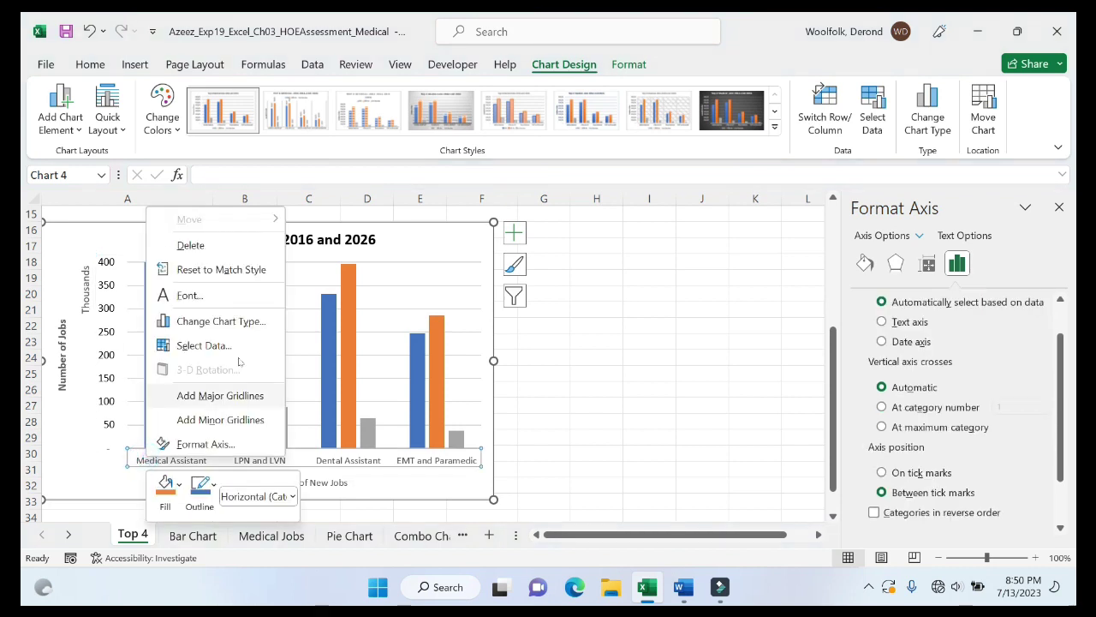
{"action": "left_click", "coordinate": [227, 302]}
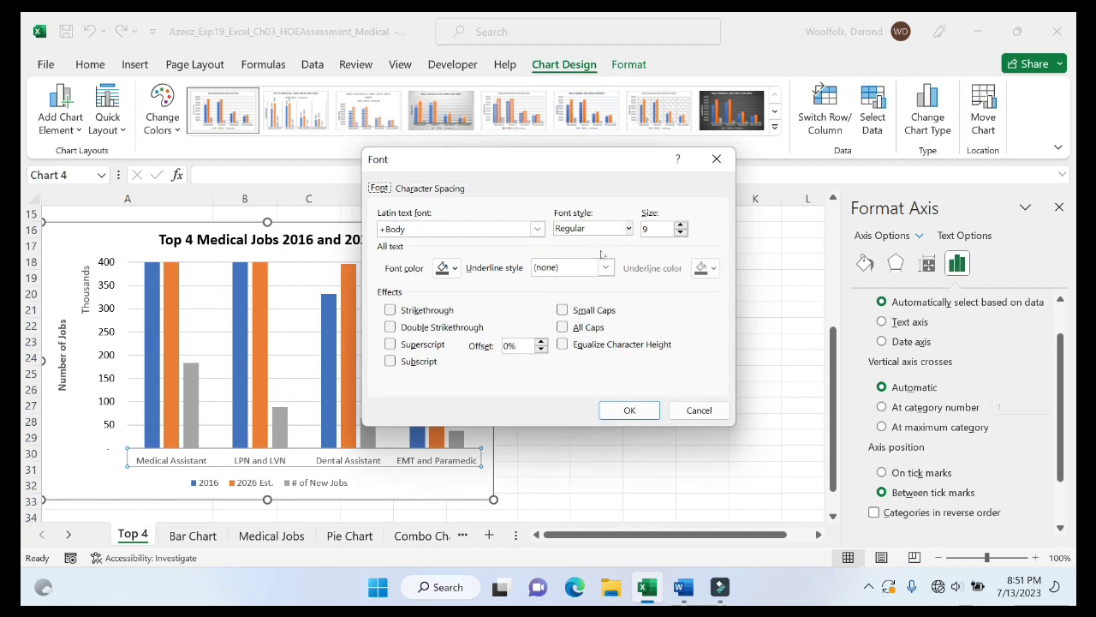
{"action": "left_click", "coordinate": [454, 268]}
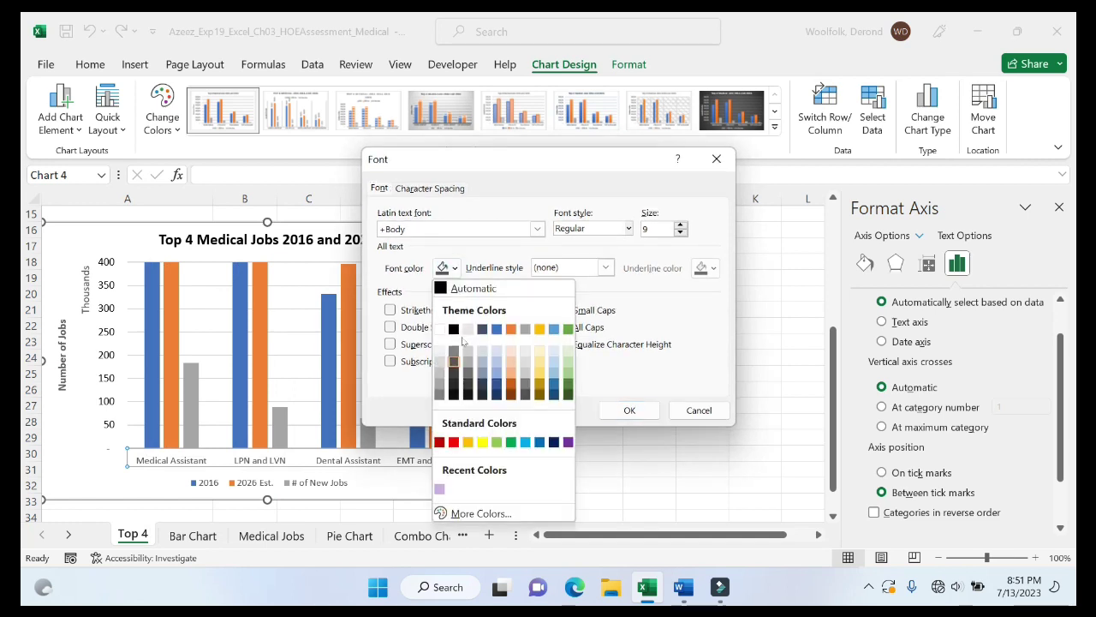
{"action": "left_click", "coordinate": [459, 326]}
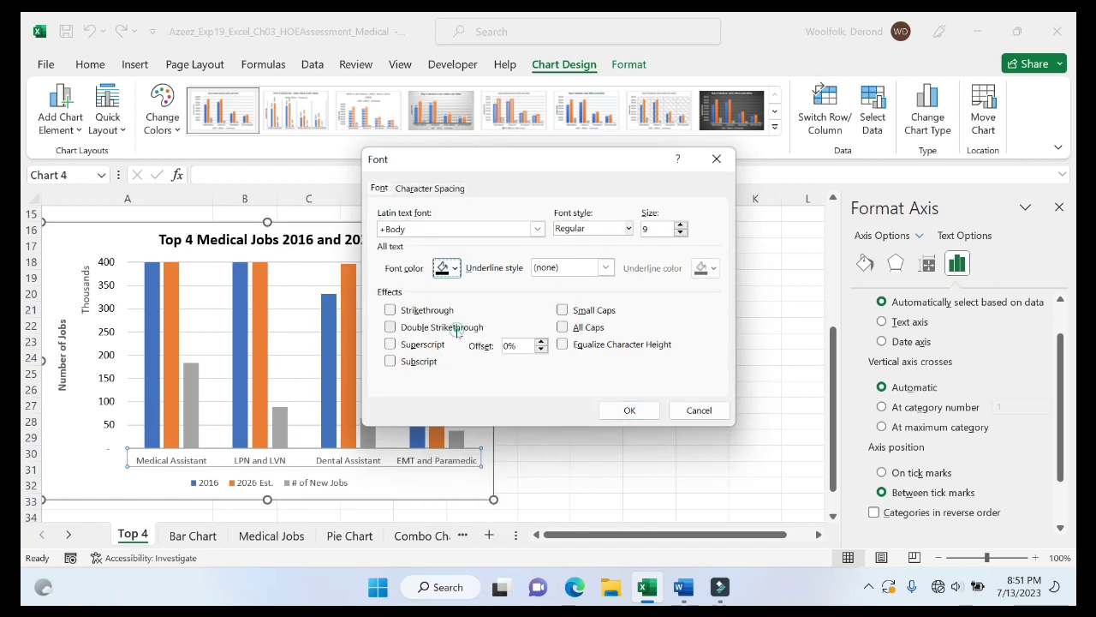
{"action": "left_click", "coordinate": [658, 229]}
{"action": "key", "text": "BackSpace"}
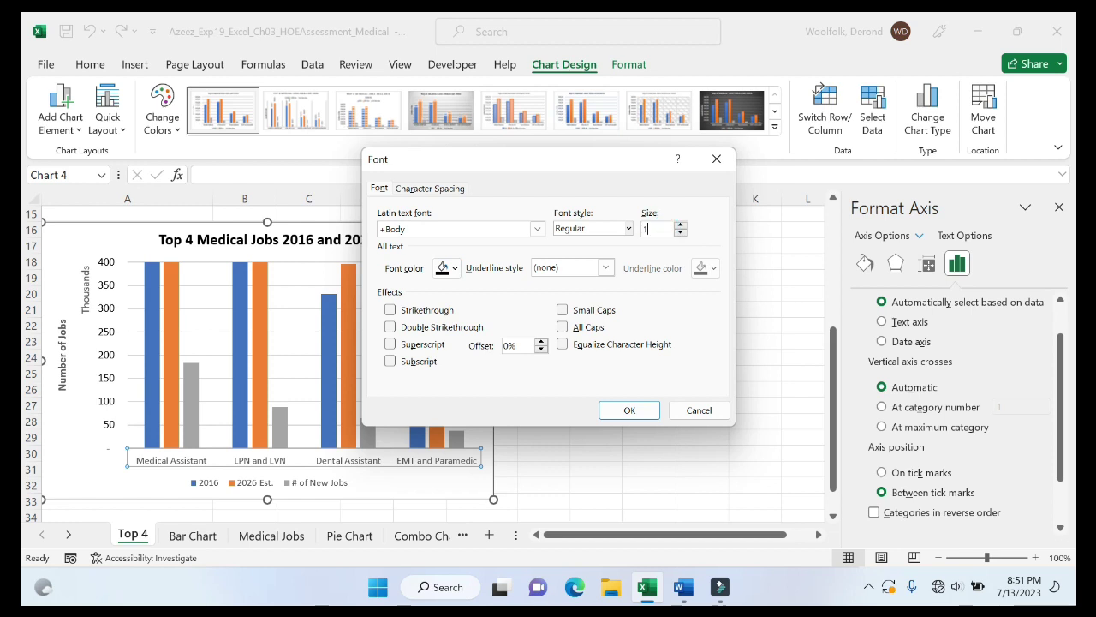
{"action": "type", "text": "10"}
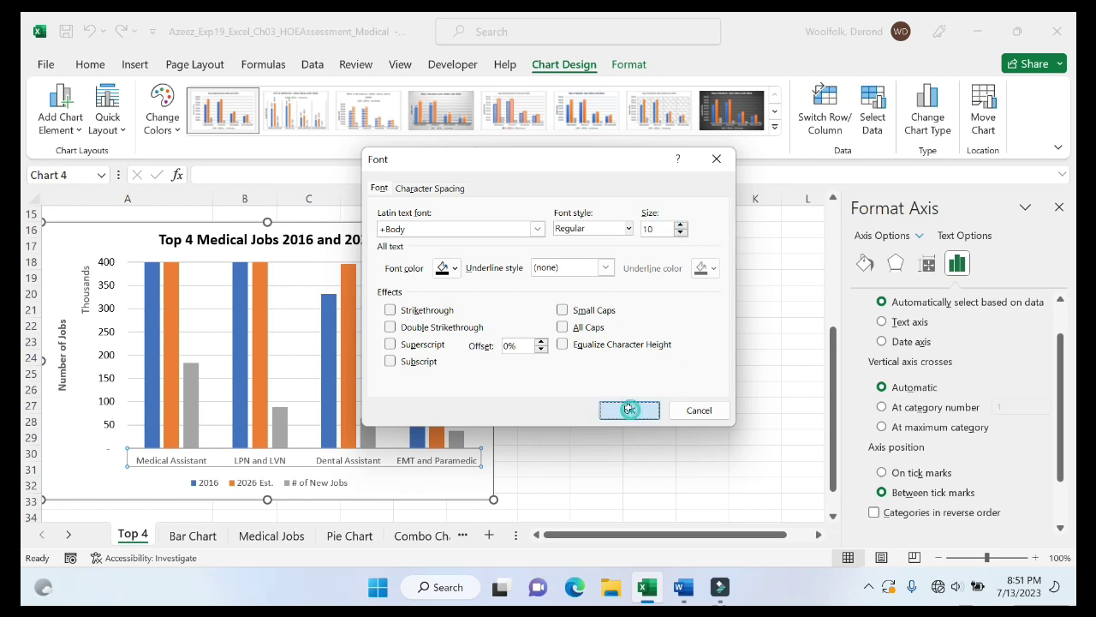
{"action": "left_click", "coordinate": [629, 410]}
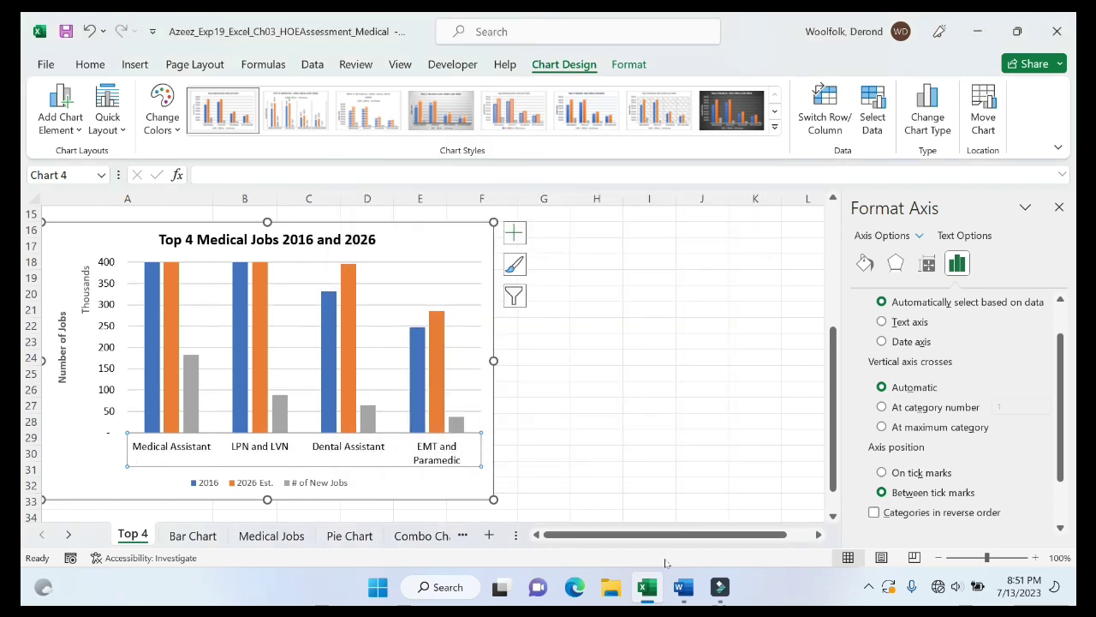
{"action": "left_click", "coordinate": [683, 587]}
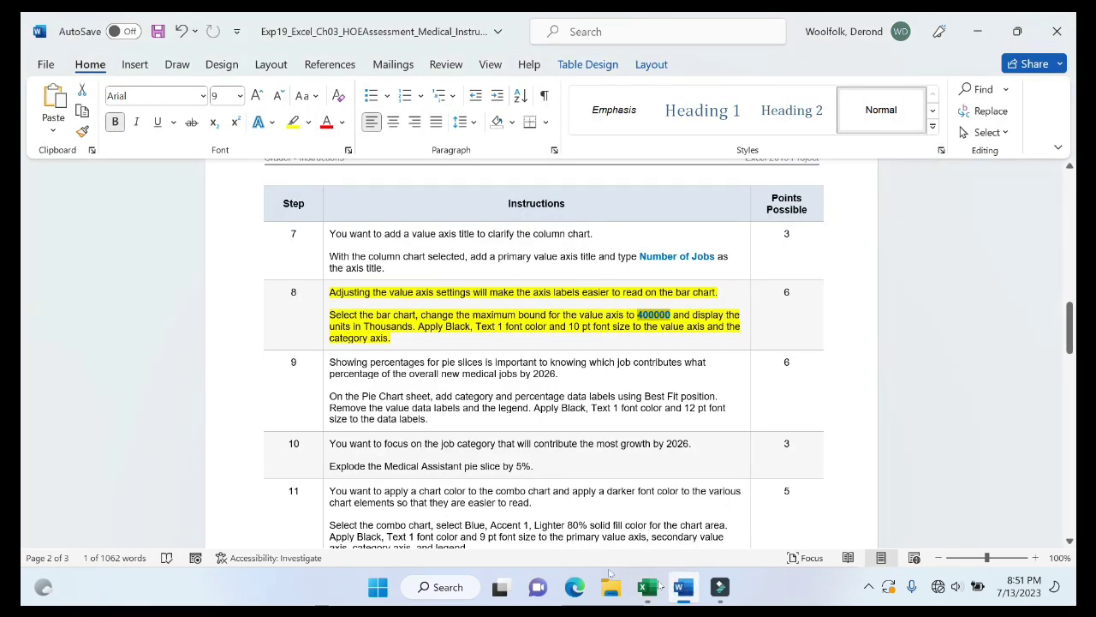
Step: Clear the yellow highlight from the step 8 instruction and scroll through the Word document
{"action": "left_click", "coordinate": [323, 345]}
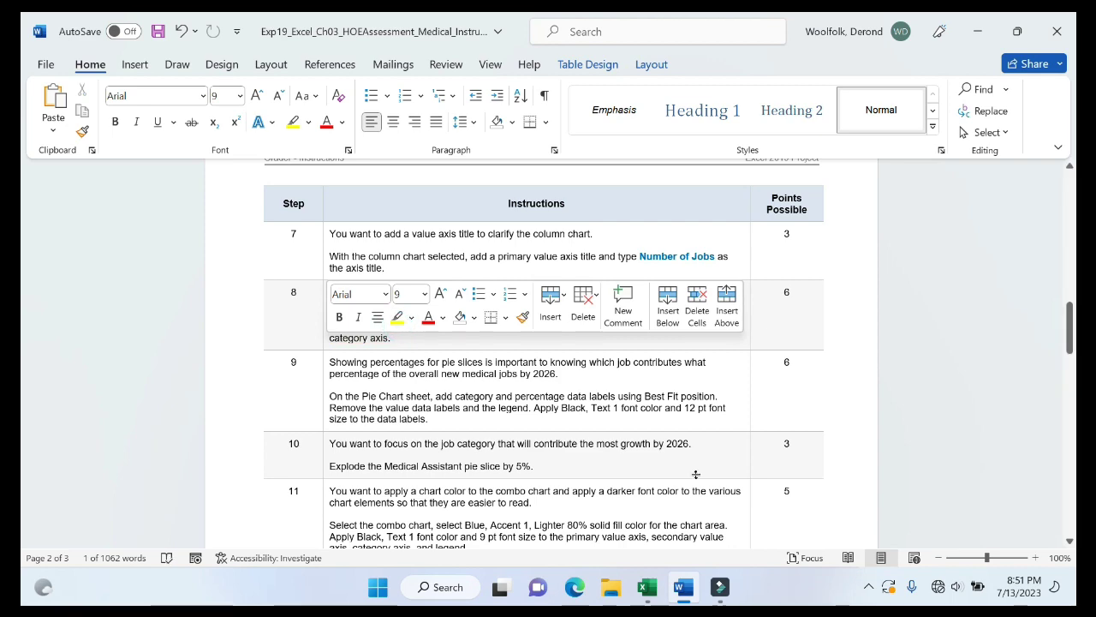
{"action": "left_click", "coordinate": [938, 400]}
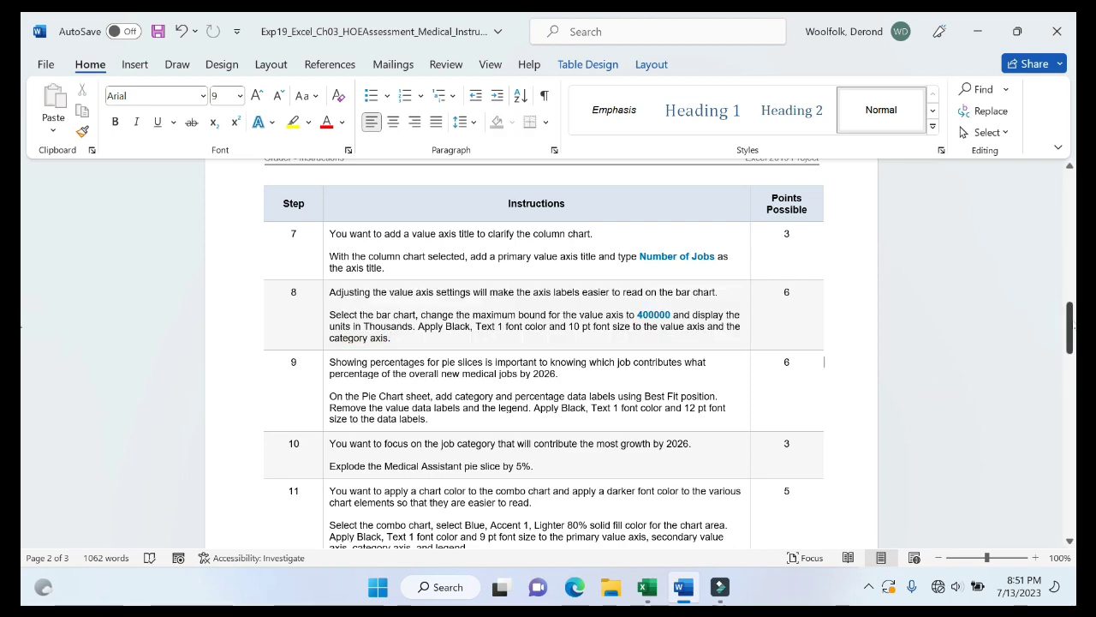
{"action": "mouse_move", "coordinate": [1069, 334]}
{"action": "left_mouse_down"}
{"action": "mouse_move", "coordinate": [1069, 458]}
{"action": "mouse_move", "coordinate": [1069, 199]}
{"action": "left_mouse_up"}
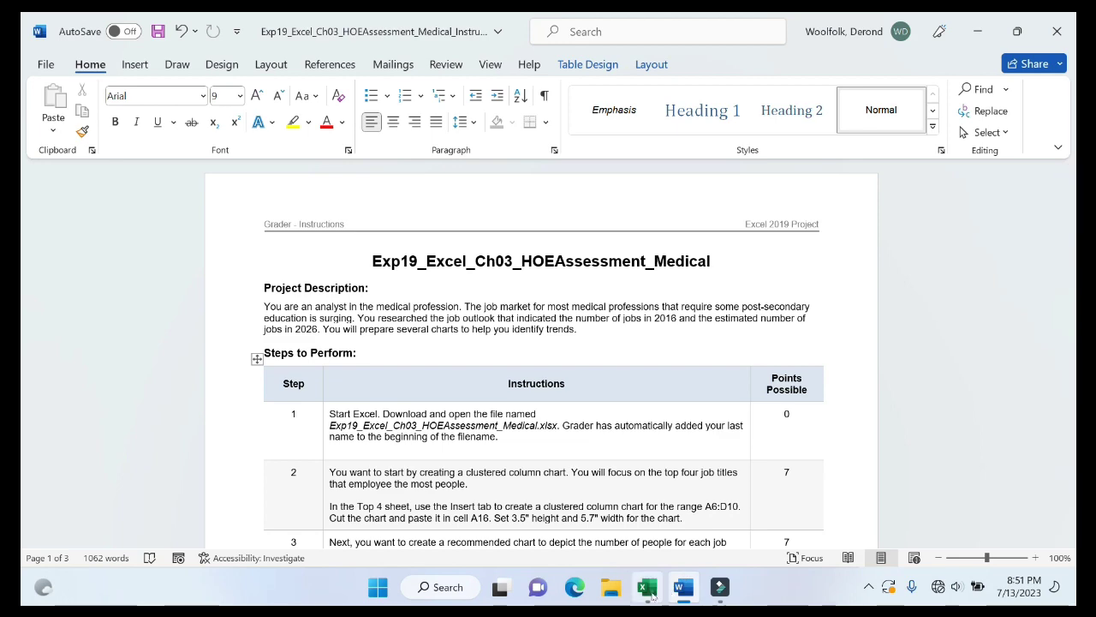
Step: In Excel, step through the Bar Chart, Medical Jobs, Pie Chart and Combo Chart sheets to New Jobs
{"action": "left_click", "coordinate": [646, 587]}
{"action": "left_click", "coordinate": [210, 536]}
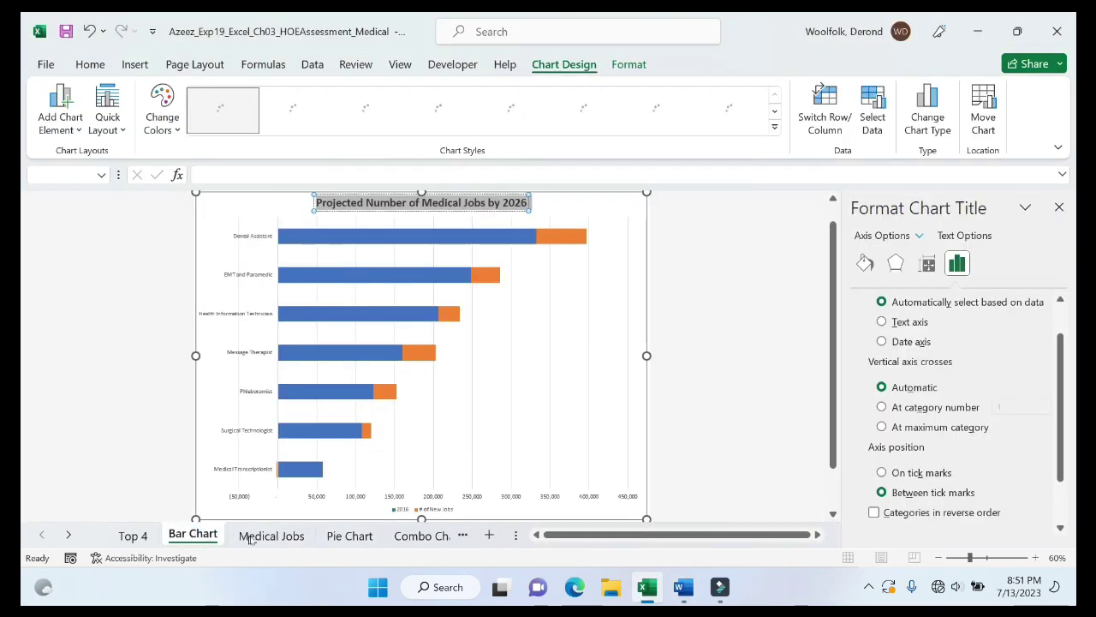
{"action": "left_click", "coordinate": [257, 536]}
{"action": "left_click", "coordinate": [349, 535]}
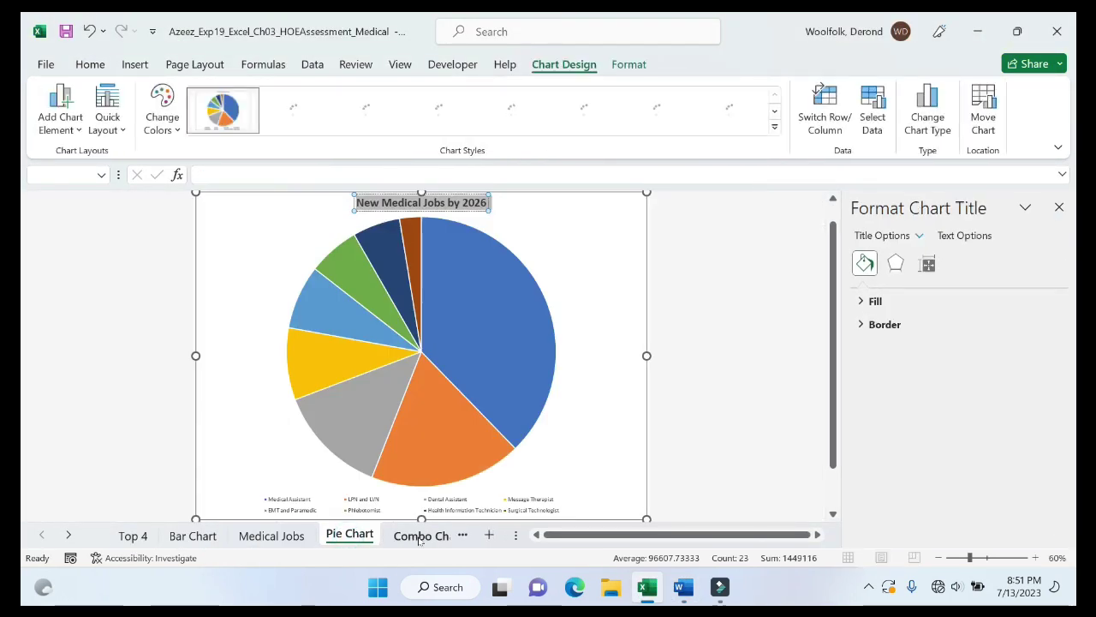
{"action": "left_click", "coordinate": [421, 535]}
{"action": "left_click", "coordinate": [454, 535]}
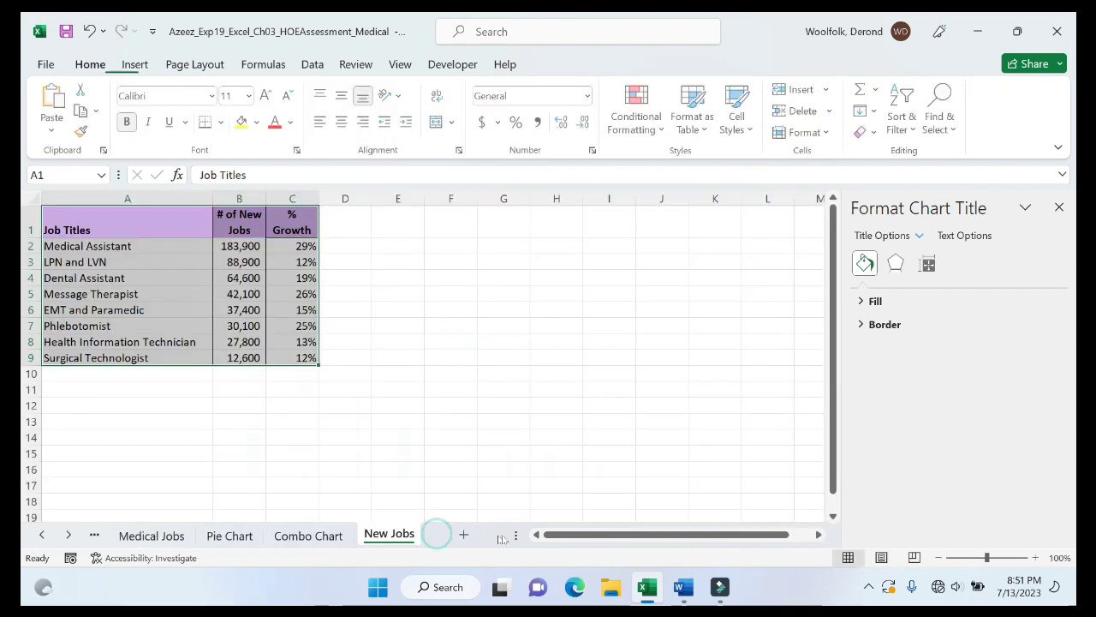
{"action": "left_click_drag", "start_coordinate": [598, 528], "coordinate": [702, 534]}
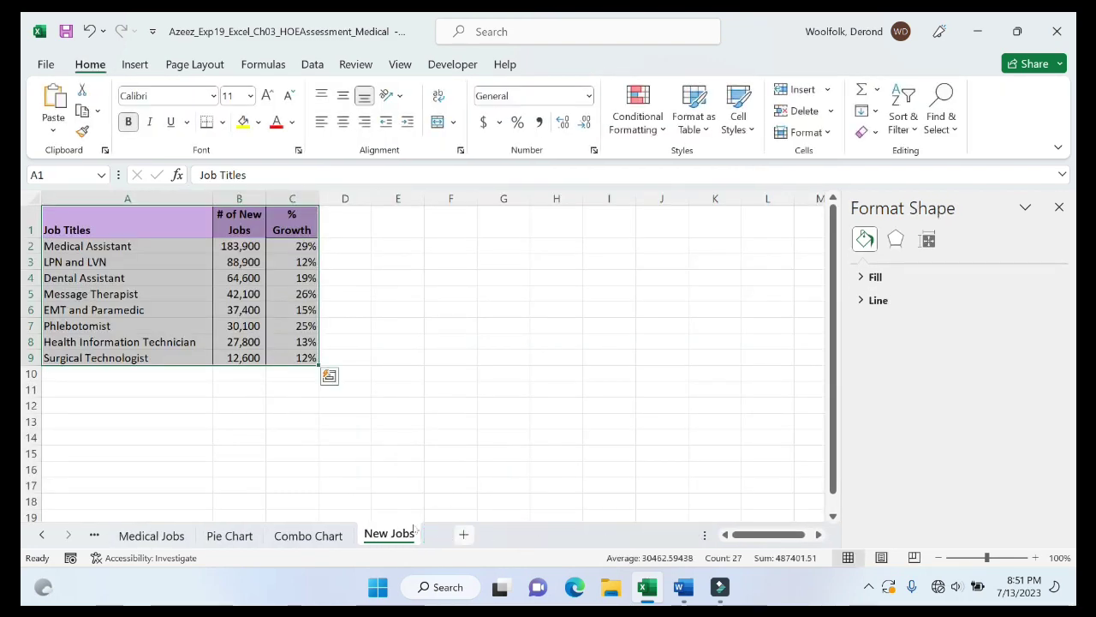